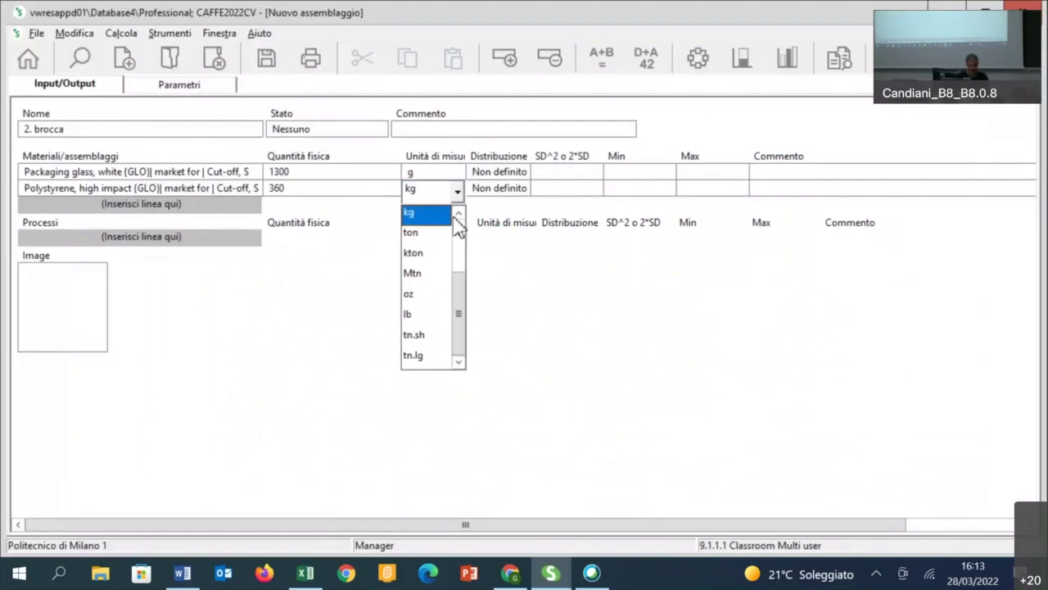
- Set the unit of the high impact polystyrene line to g
{"action": "key", "text": "Up"}
{"action": "key", "text": "Return"}
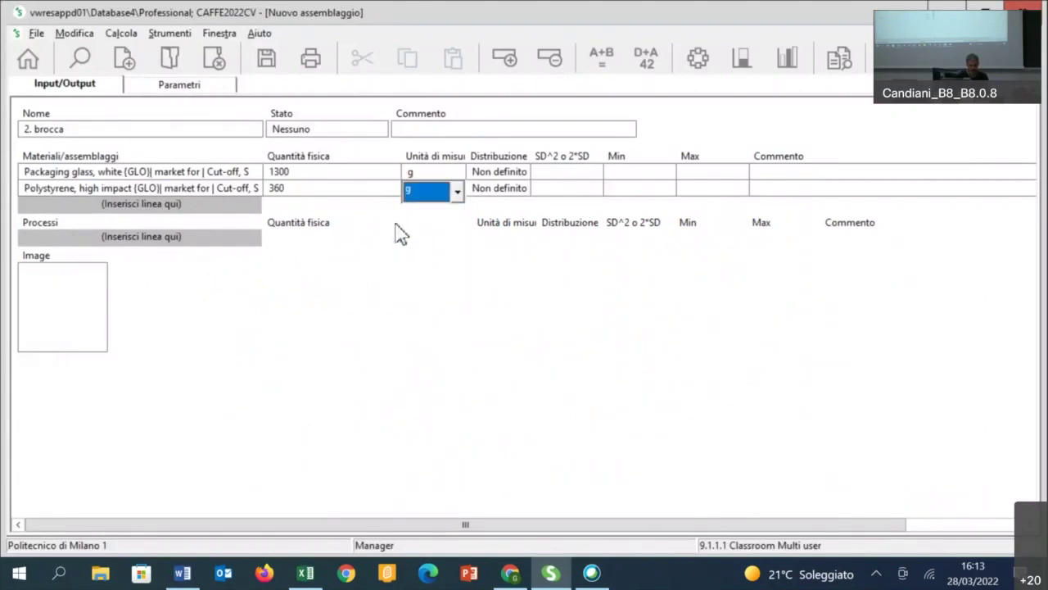
- Check the jug handle's processing in the Word table and add the process Injection moulding {GLO}| market for | Cut-off, S to the assembly
{"action": "key", "text": "alt+Tab"}
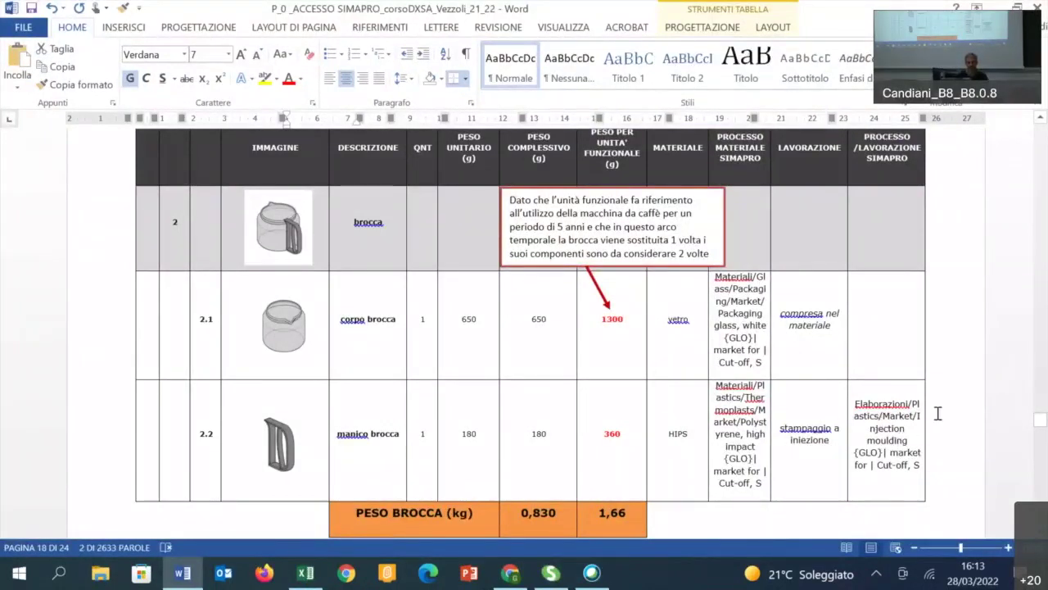
{"action": "key", "text": "alt+Tab"}
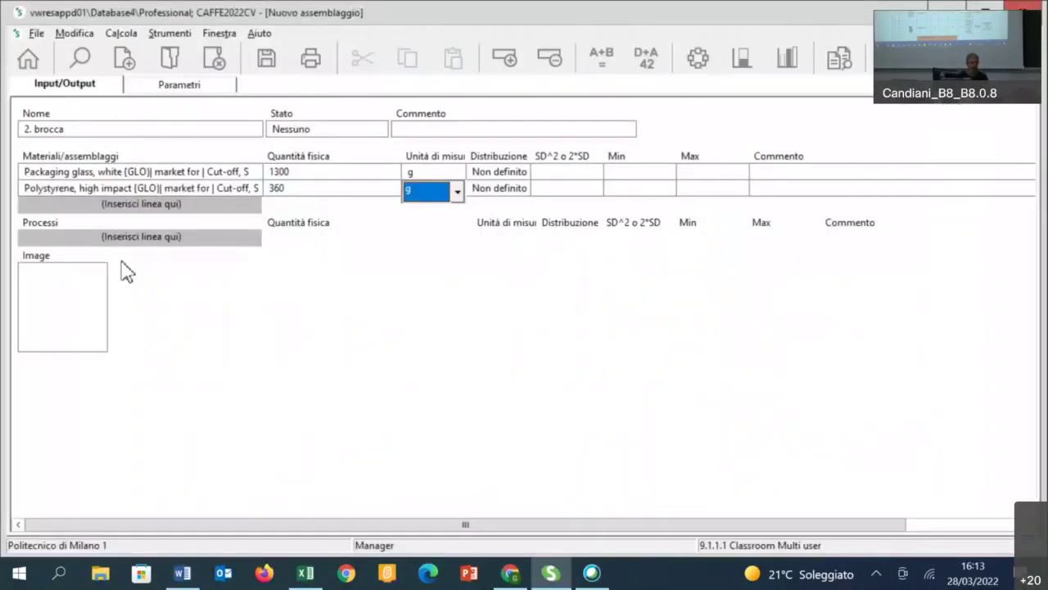
{"action": "left_click", "coordinate": [99, 240]}
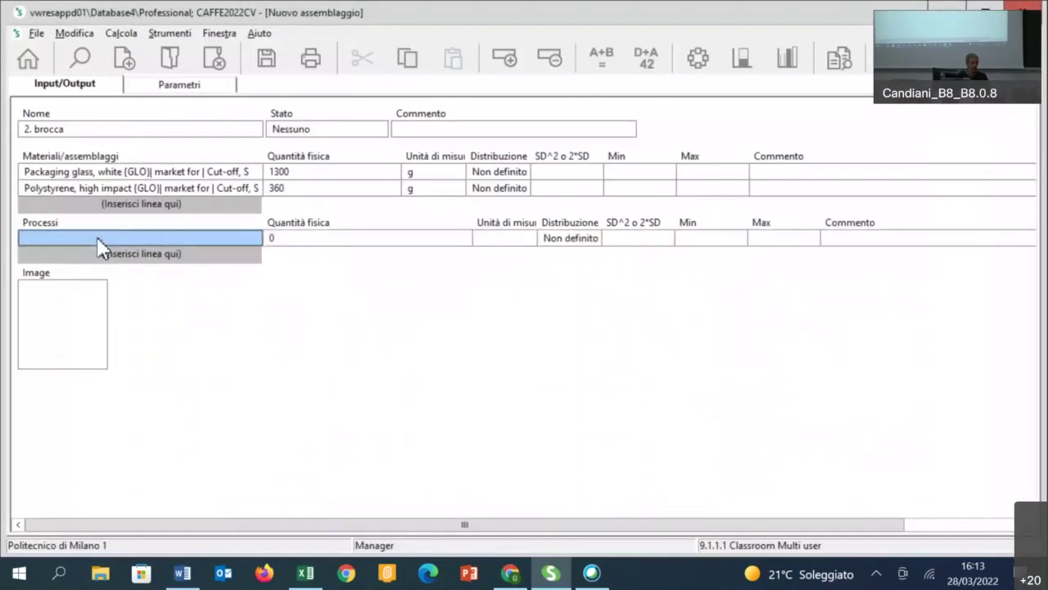
{"action": "double_click", "coordinate": [99, 240]}
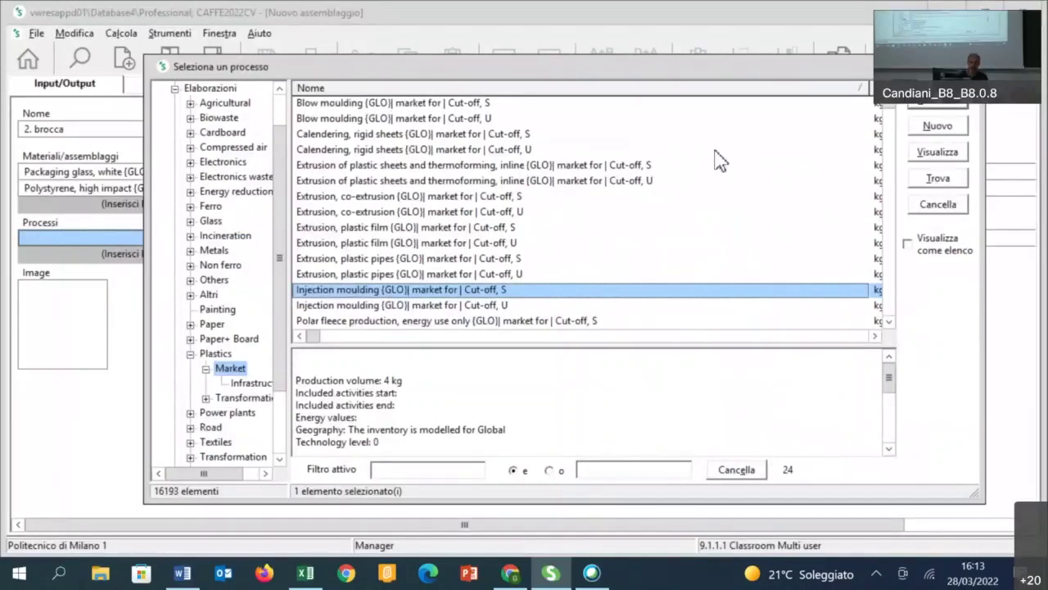
{"action": "left_click", "coordinate": [939, 105]}
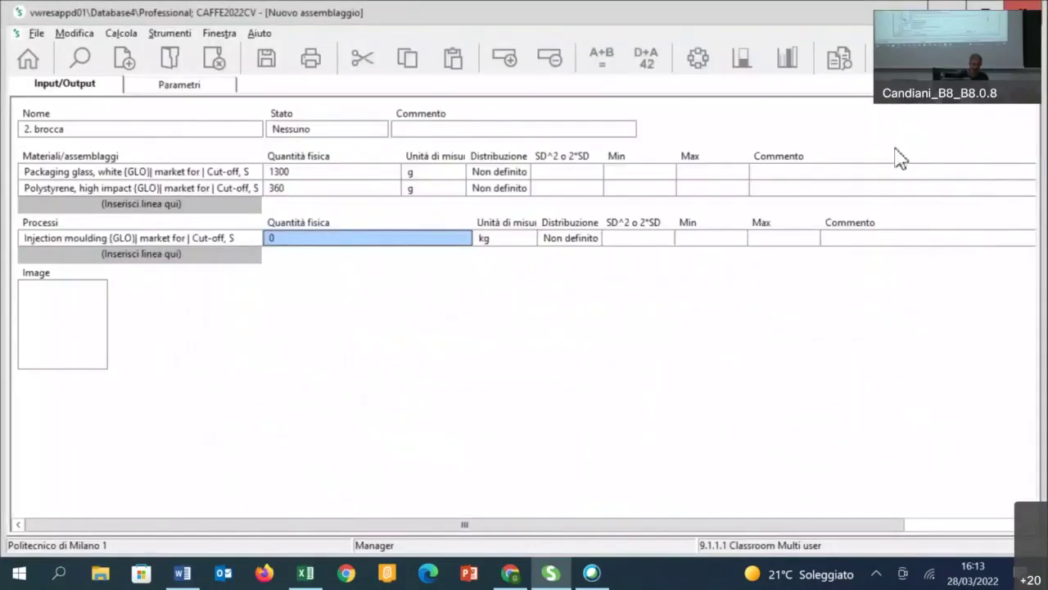
- Set the injection moulding quantity to 360 g, and save and close the 2. brocca assembly
{"action": "type", "text": "360"}
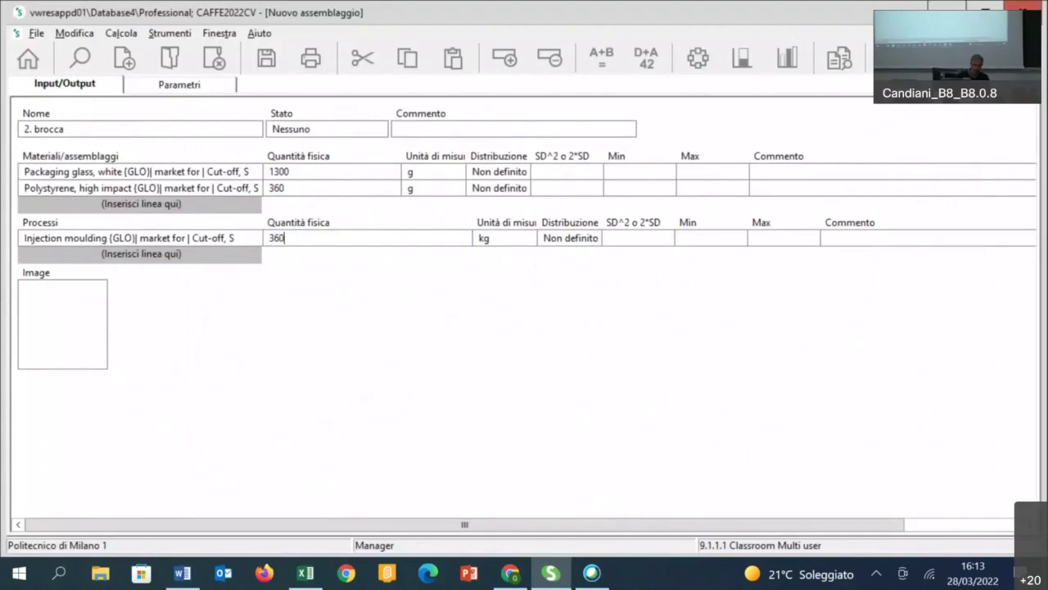
{"action": "left_click", "coordinate": [523, 239]}
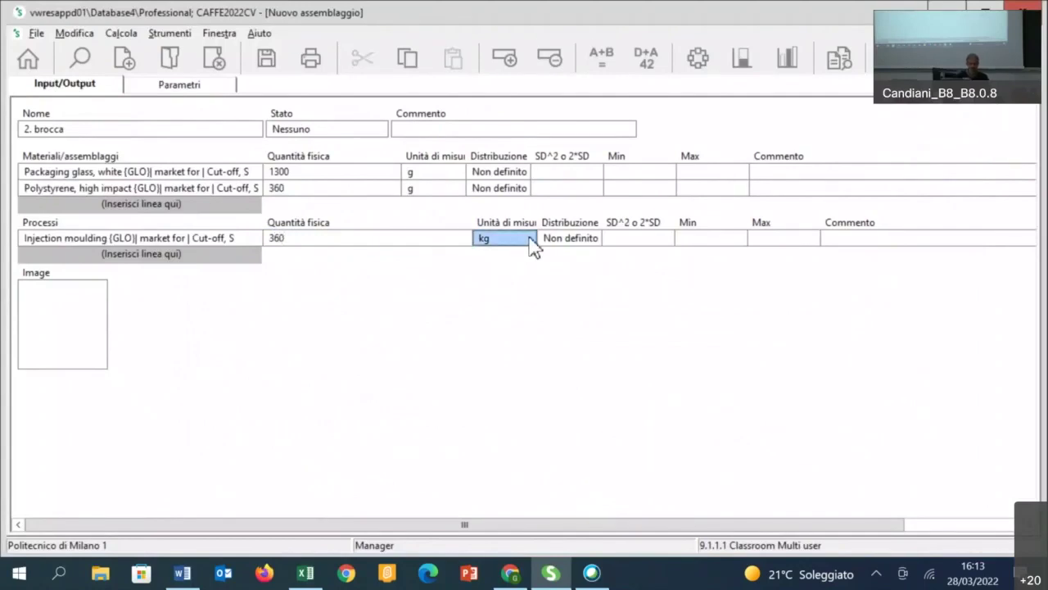
{"action": "left_click", "coordinate": [528, 239]}
{"action": "left_click", "coordinate": [530, 262]}
{"action": "left_click", "coordinate": [487, 262]}
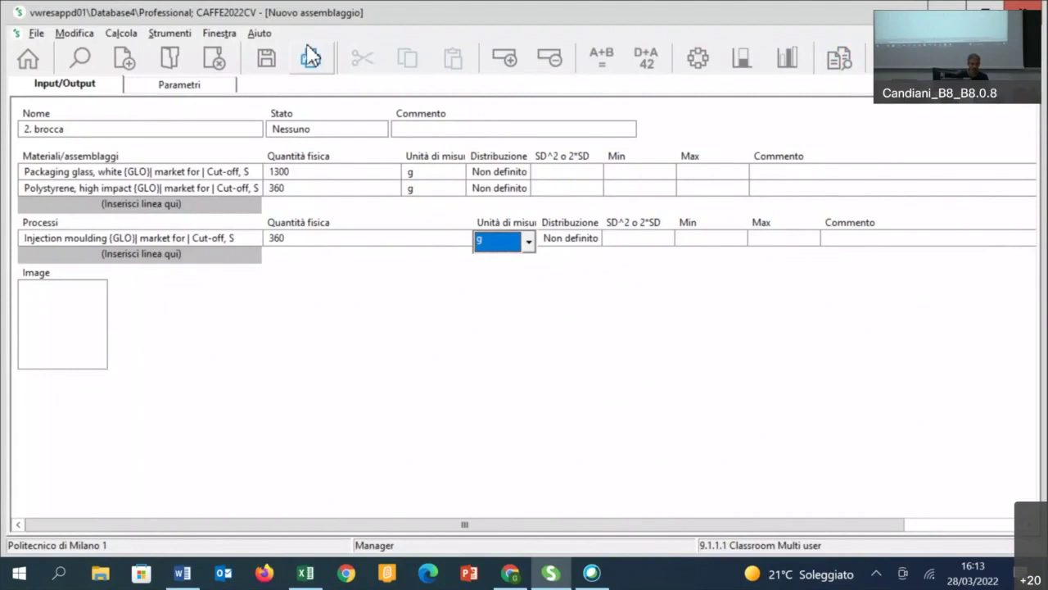
{"action": "left_click", "coordinate": [266, 59]}
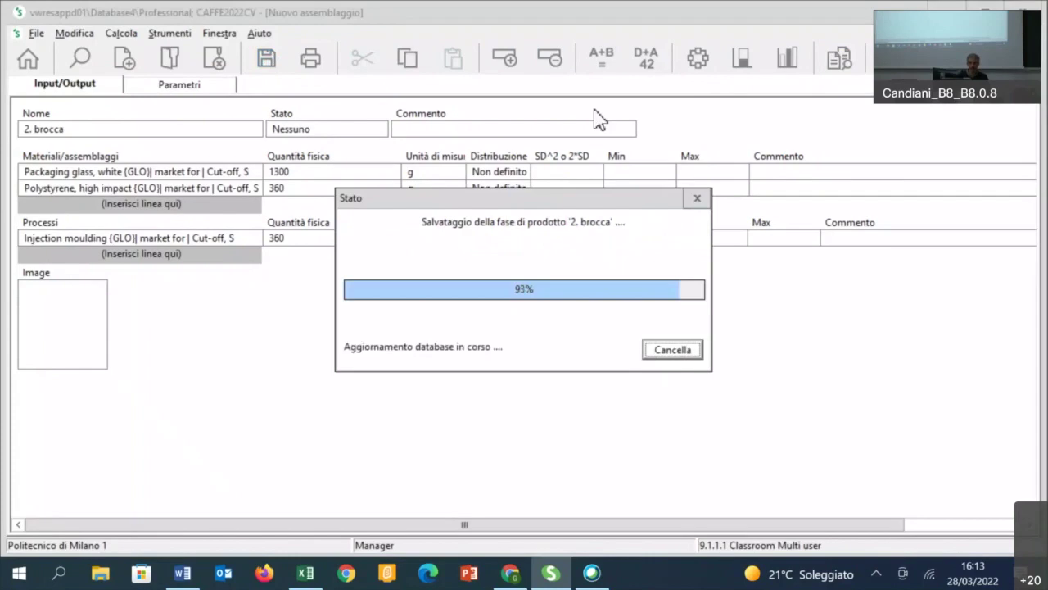
{"action": "left_click", "coordinate": [1042, 42]}
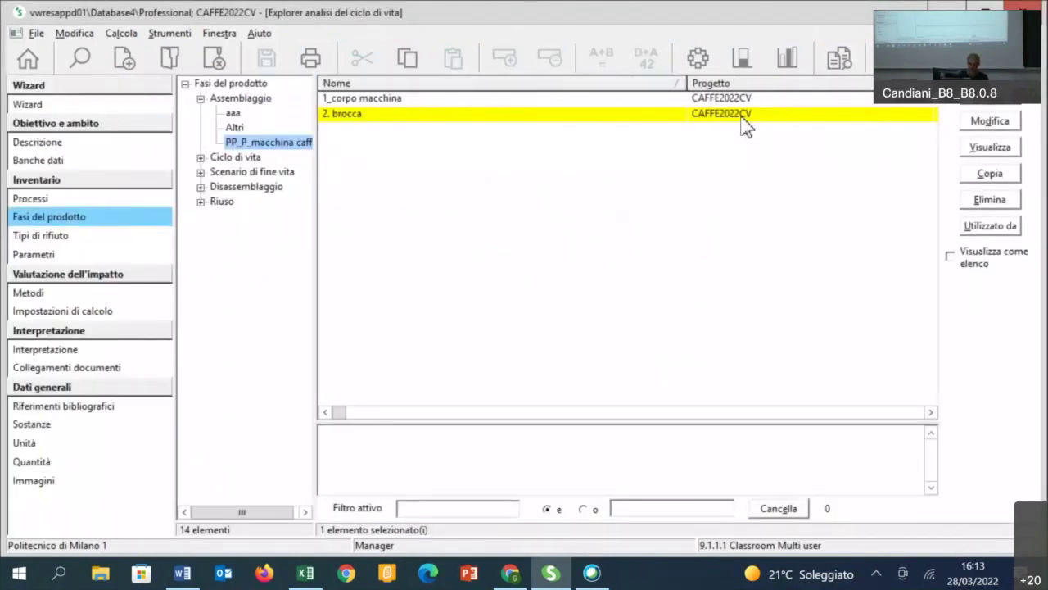
- Switch to the Word document and examine the Filtro monouso table's weight per functional unit, material and SimaPro process
{"action": "key", "text": "alt+Tab"}
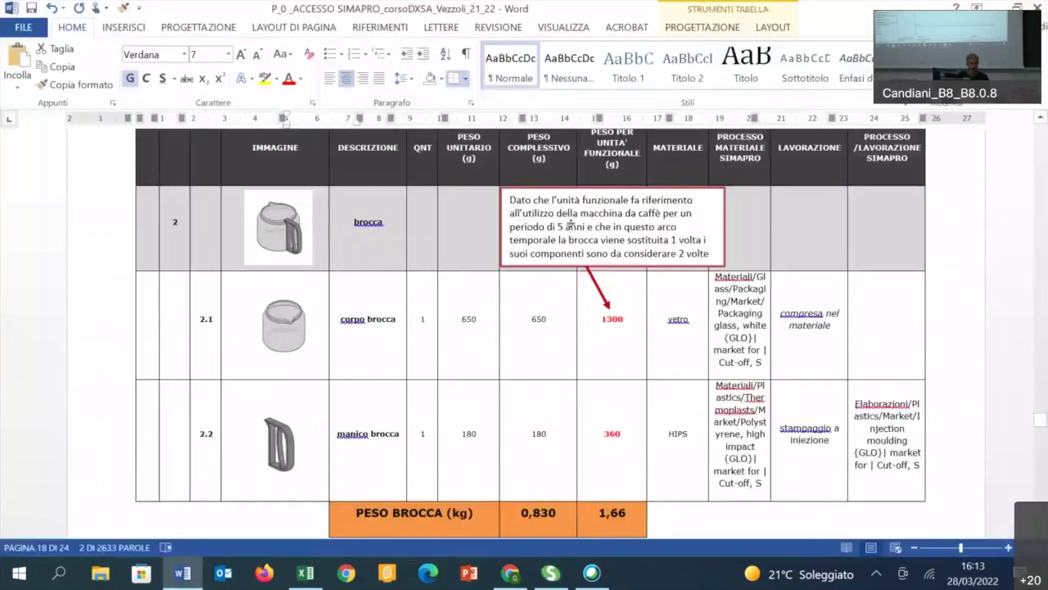
{"action": "scroll", "coordinate": [571, 225], "scroll_direction": "down", "scroll_amount": 4}
{"action": "scroll", "coordinate": [572, 225], "scroll_direction": "down", "scroll_amount": 5}
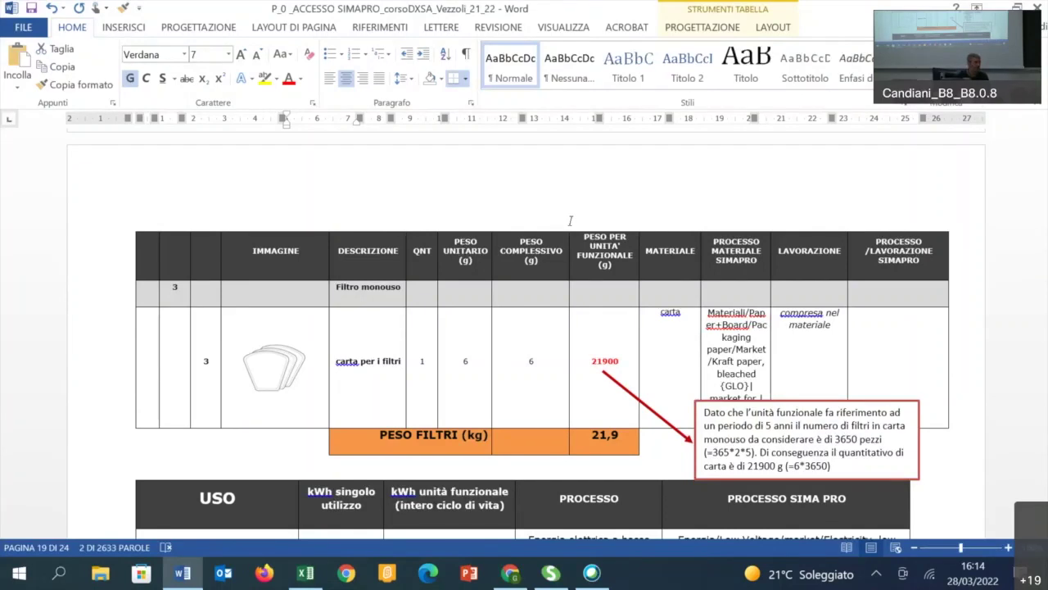
{"action": "key", "text": "alt+Tab"}
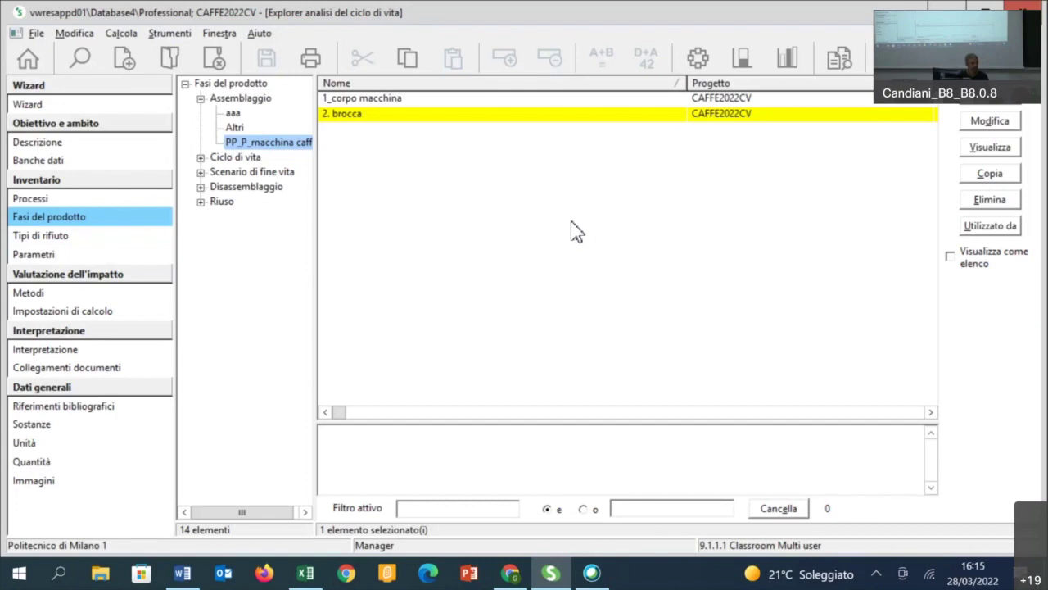
{"action": "key", "text": "alt+Tab"}
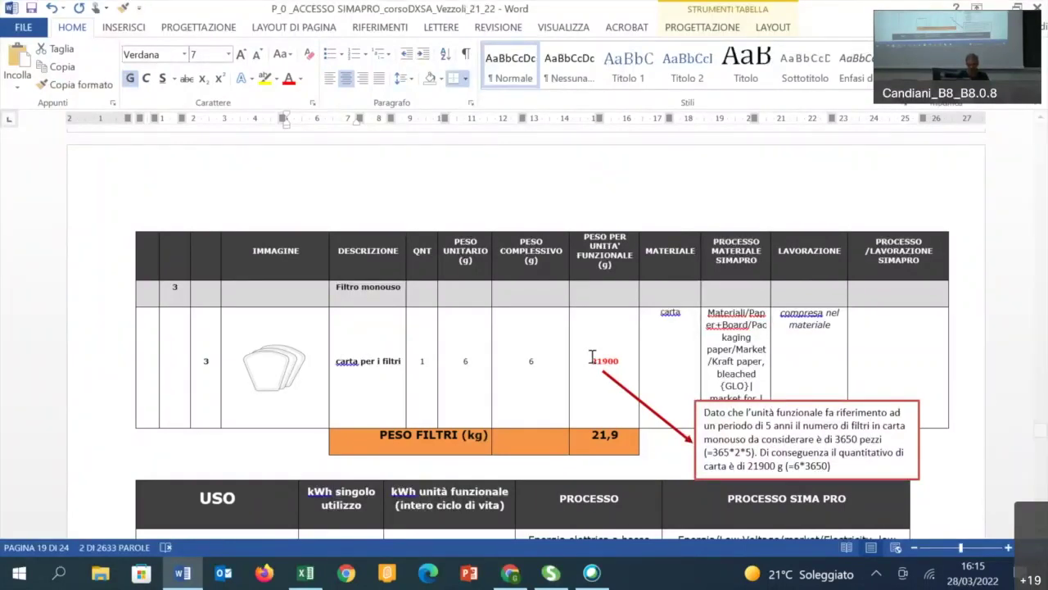
- Switch back to SimaPro and create a new assembly named "3. filtro in carta"
{"action": "key", "text": "alt+Tab"}
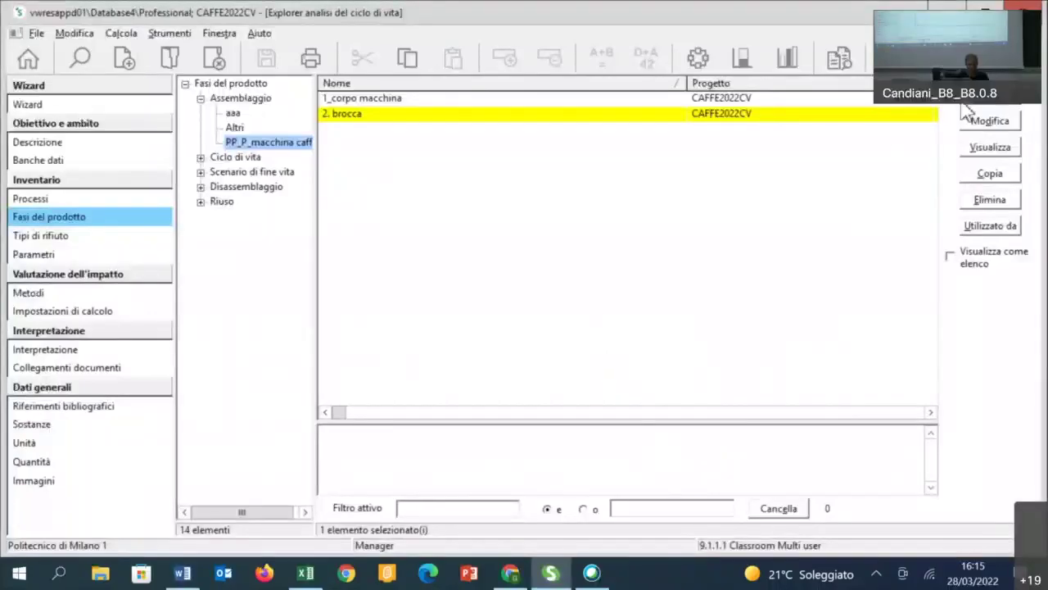
{"action": "left_click", "coordinate": [990, 98]}
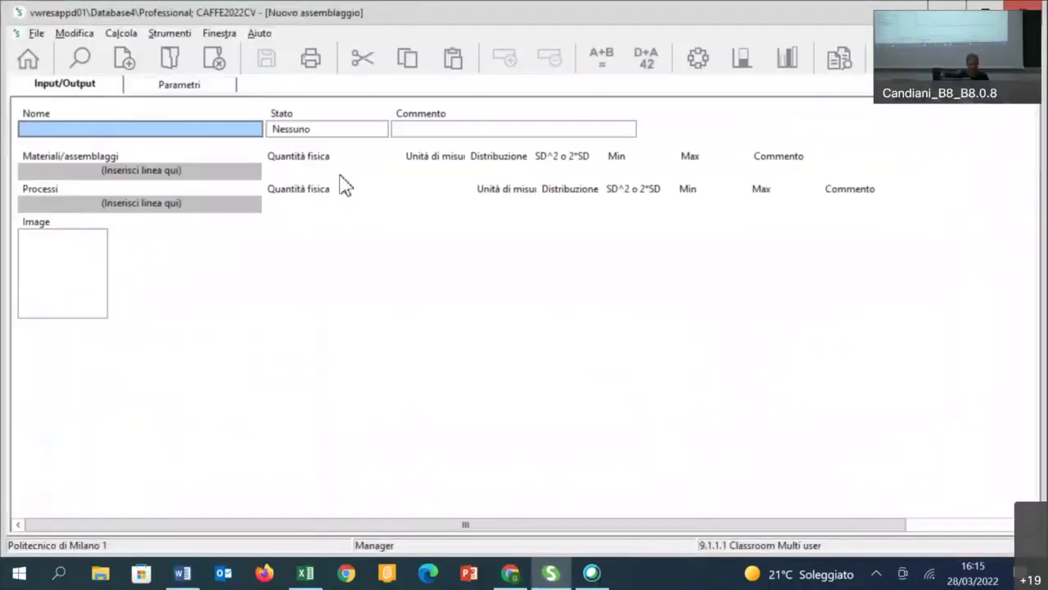
{"action": "left_click", "coordinate": [167, 129]}
{"action": "type", "text": "3."}
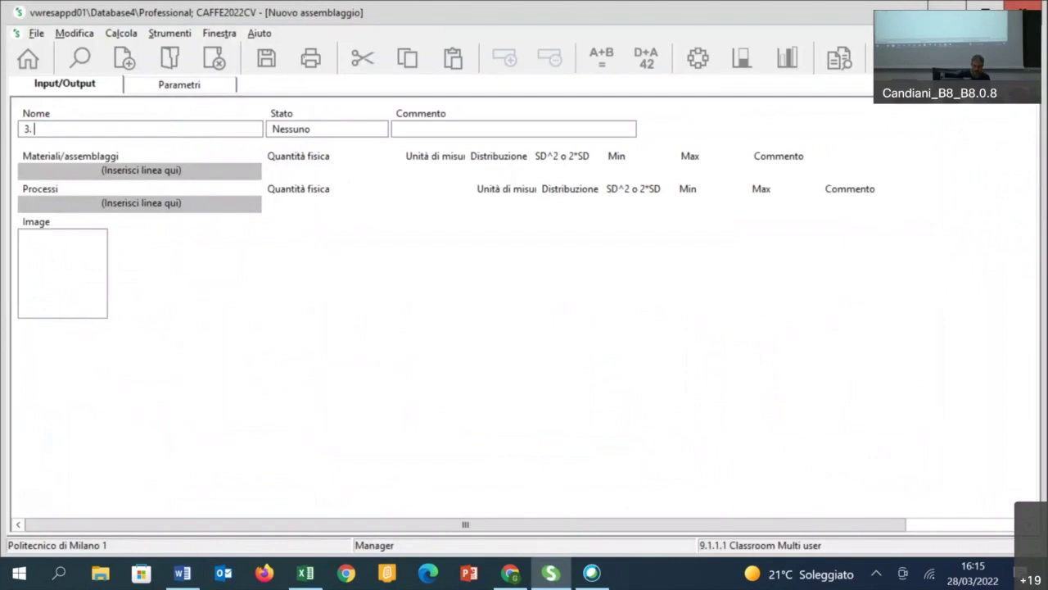
{"action": "type", "text": " filtro in carta"}
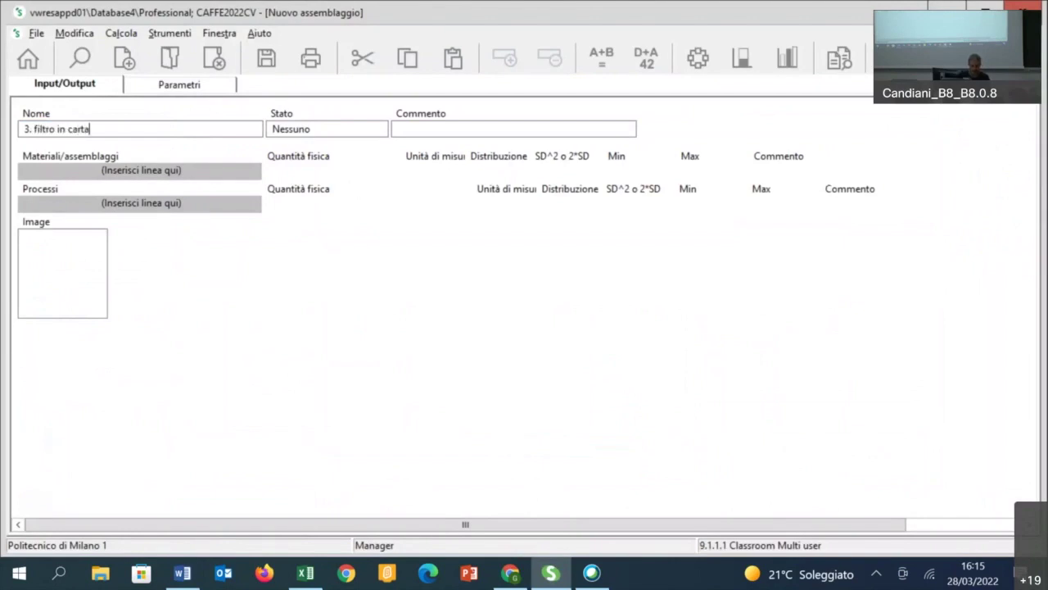
- Start a material line for the filter, expand the Paper+ Board category, and select "Kraft paper" in the Word table
{"action": "double_click", "coordinate": [85, 174]}
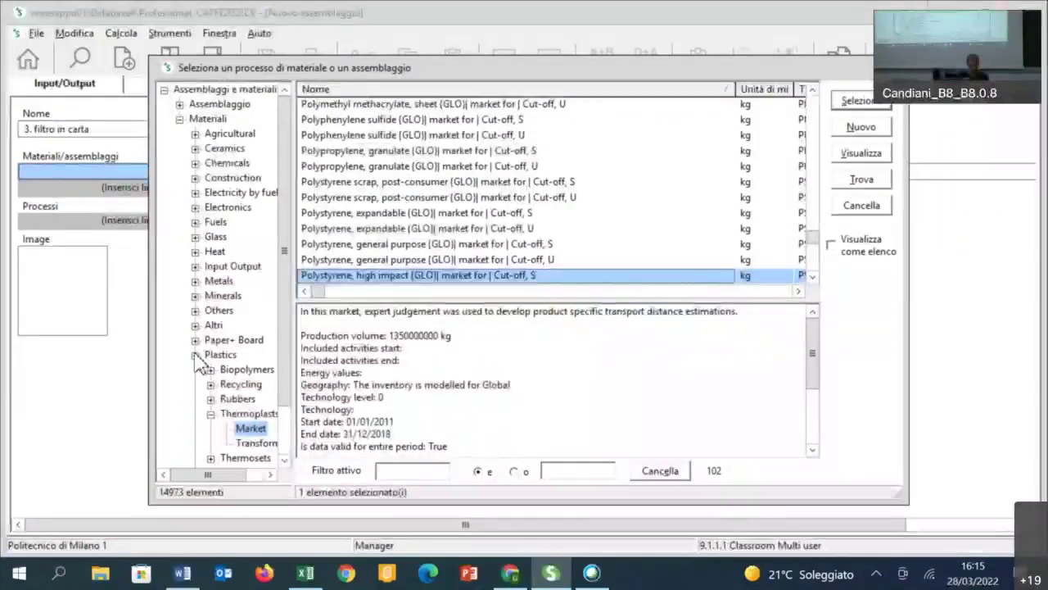
{"action": "left_click", "coordinate": [195, 355]}
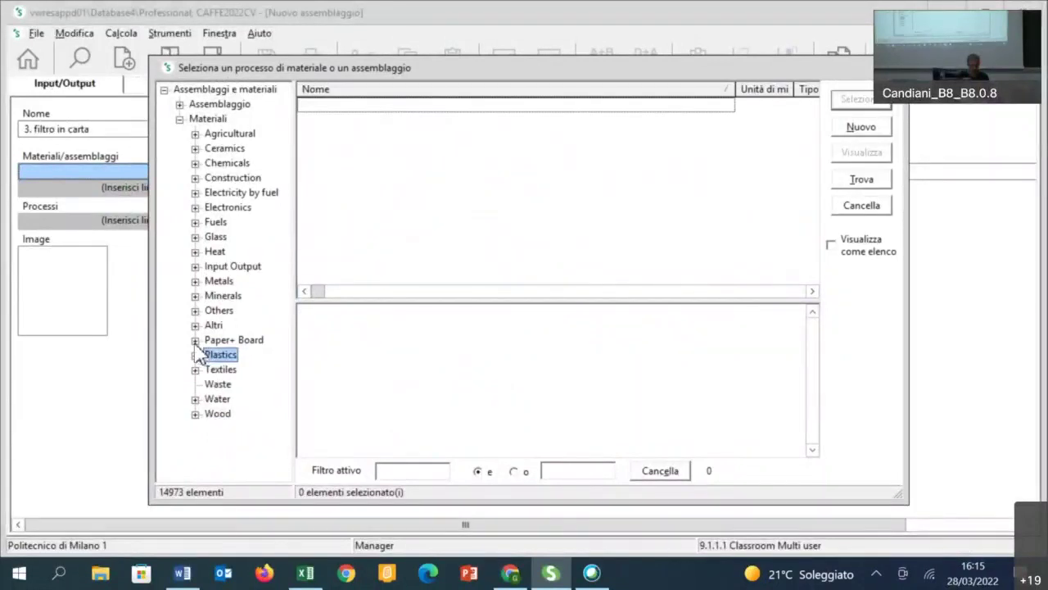
{"action": "left_click", "coordinate": [194, 340]}
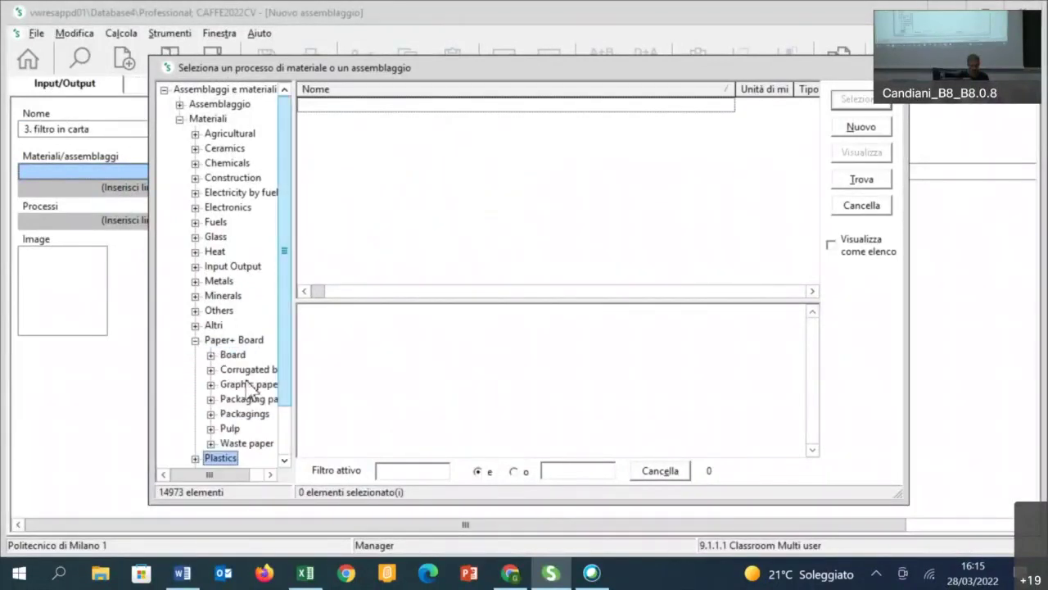
{"action": "key", "text": "alt+Tab"}
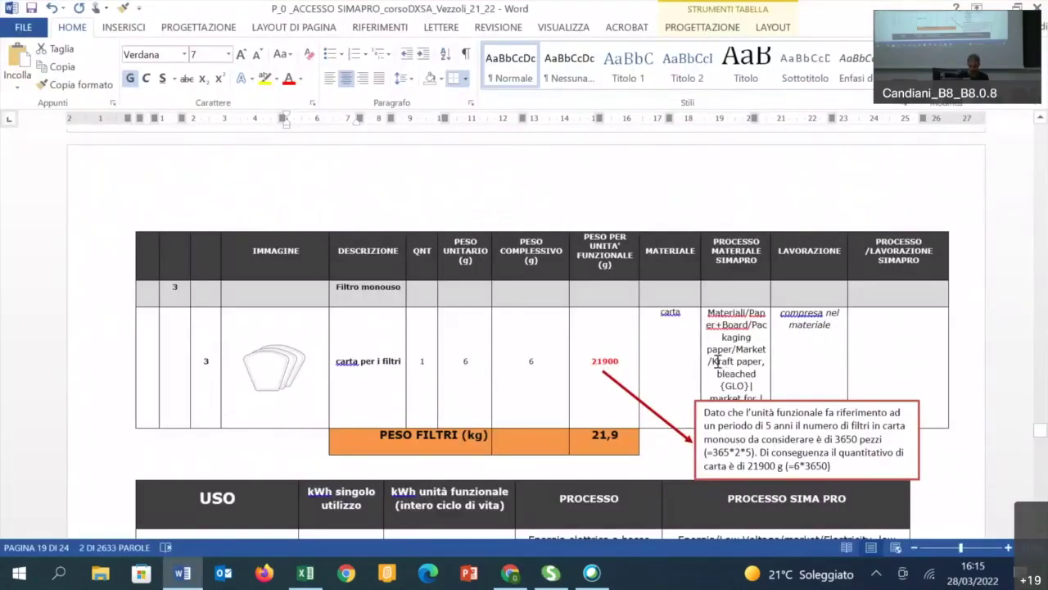
{"action": "left_click_drag", "start_coordinate": [712, 362], "coordinate": [760, 367]}
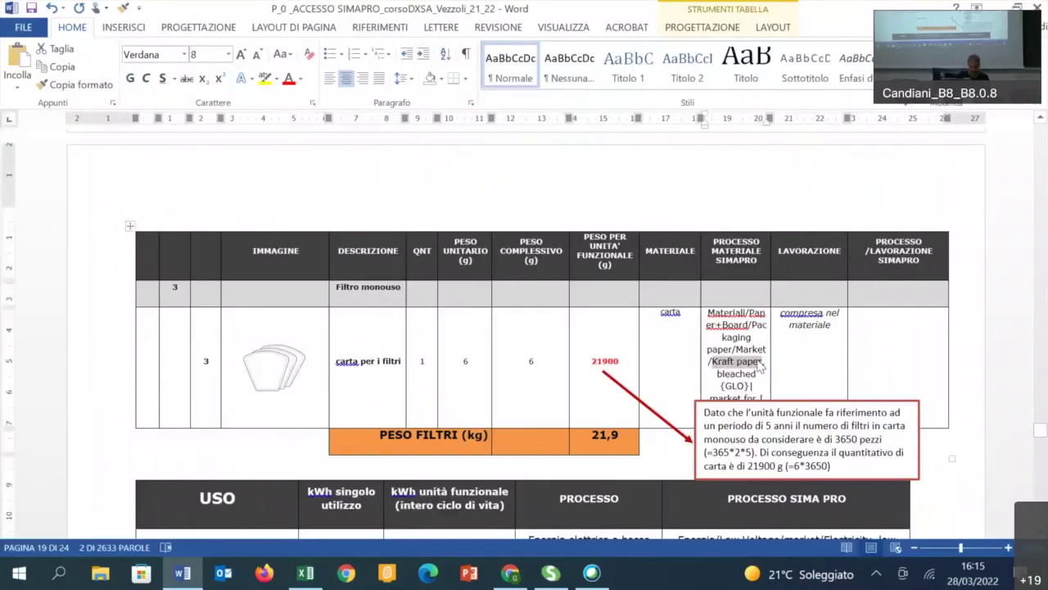
{"action": "key", "text": "alt+Tab"}
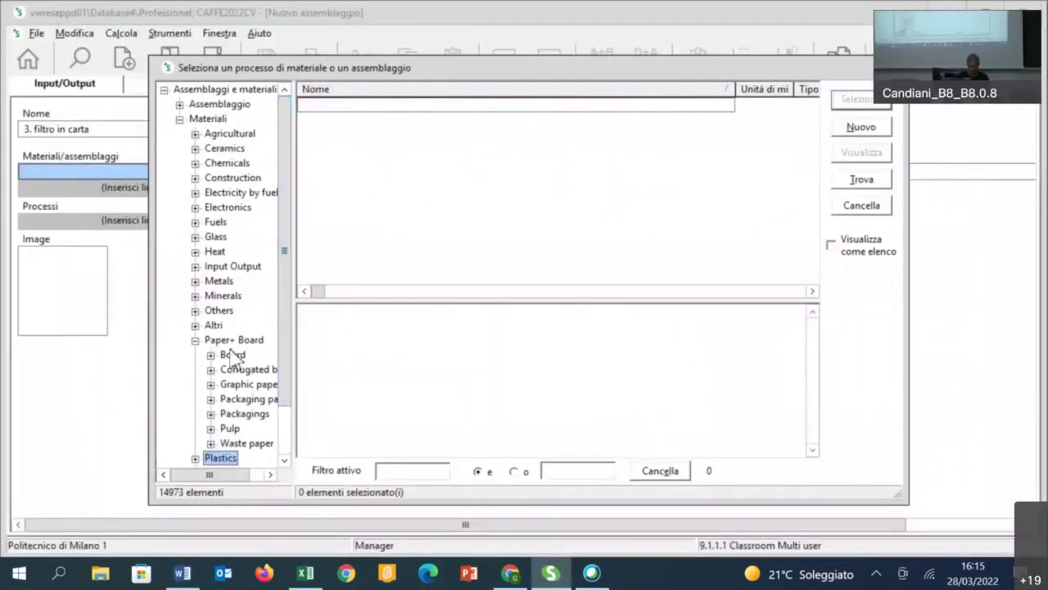
{"action": "left_click", "coordinate": [239, 414]}
{"action": "left_click", "coordinate": [211, 414]}
{"action": "left_click", "coordinate": [251, 428]}
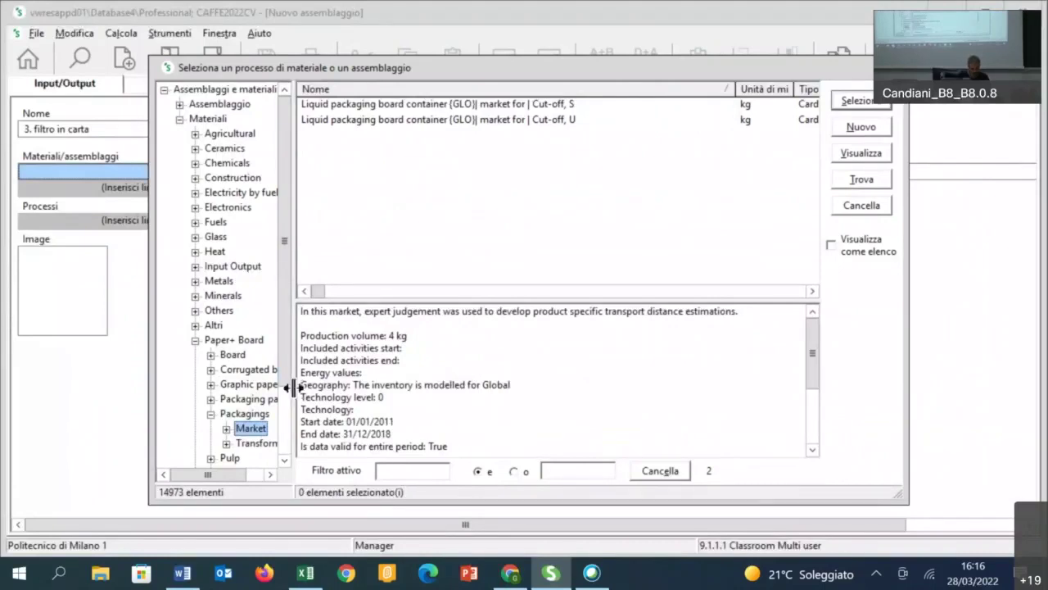
{"action": "left_click_drag", "start_coordinate": [293, 393], "coordinate": [350, 394]}
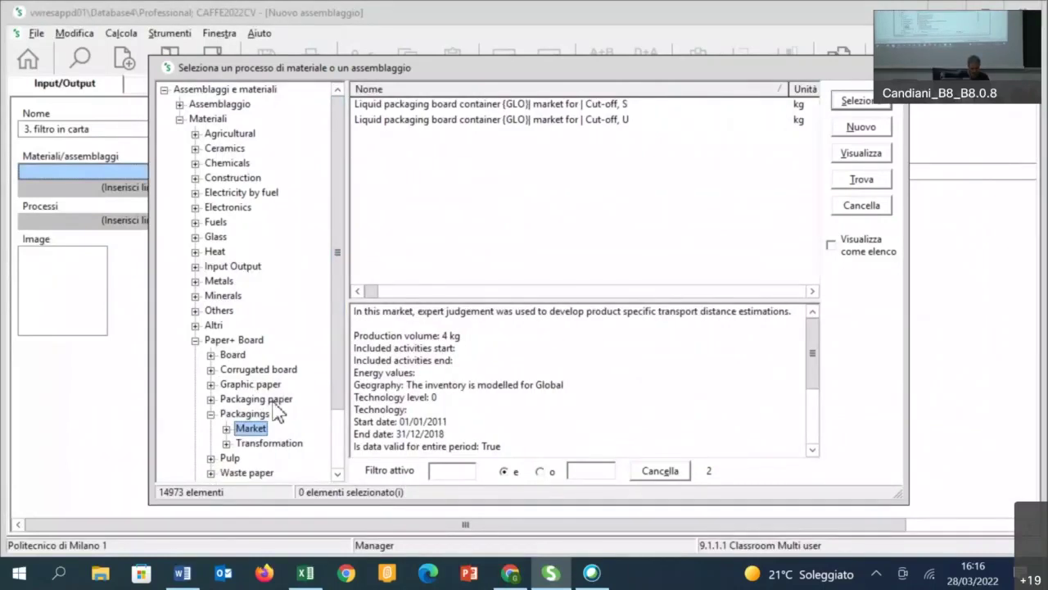
{"action": "left_click", "coordinate": [210, 413]}
- Show the Market materials under Packaging paper and filter them by "Kraft paper"
{"action": "left_click", "coordinate": [211, 399]}
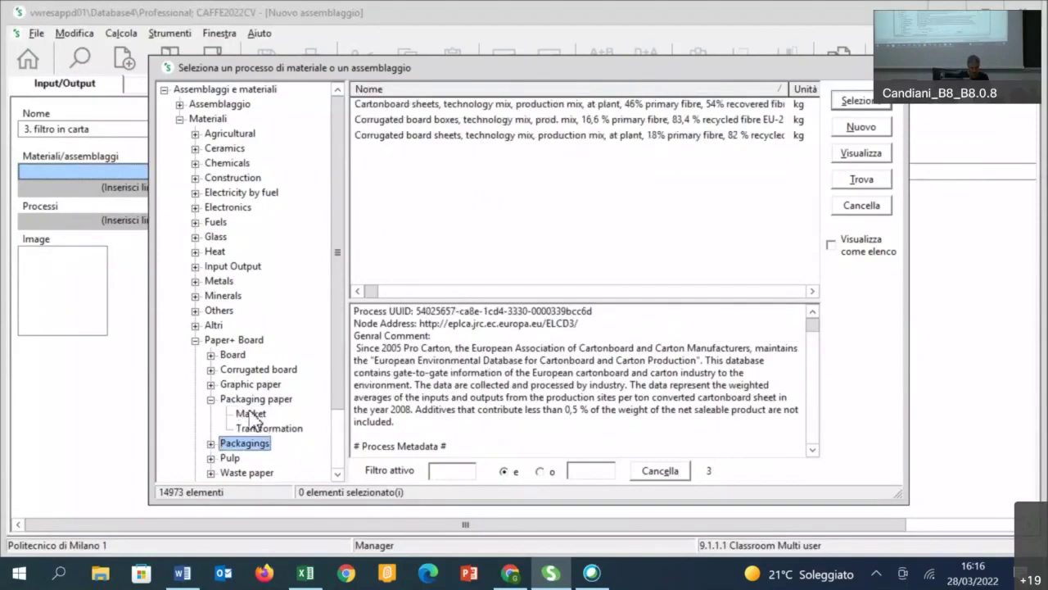
{"action": "left_click", "coordinate": [251, 414]}
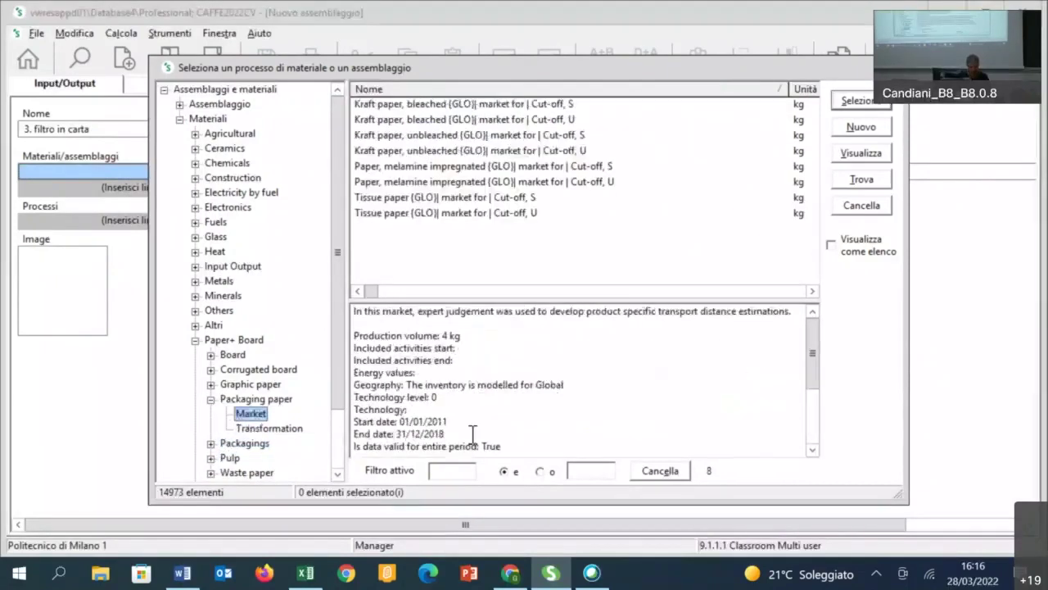
{"action": "left_click", "coordinate": [448, 471]}
{"action": "type", "text": "Kraft paper"}
{"action": "key", "text": "Return"}
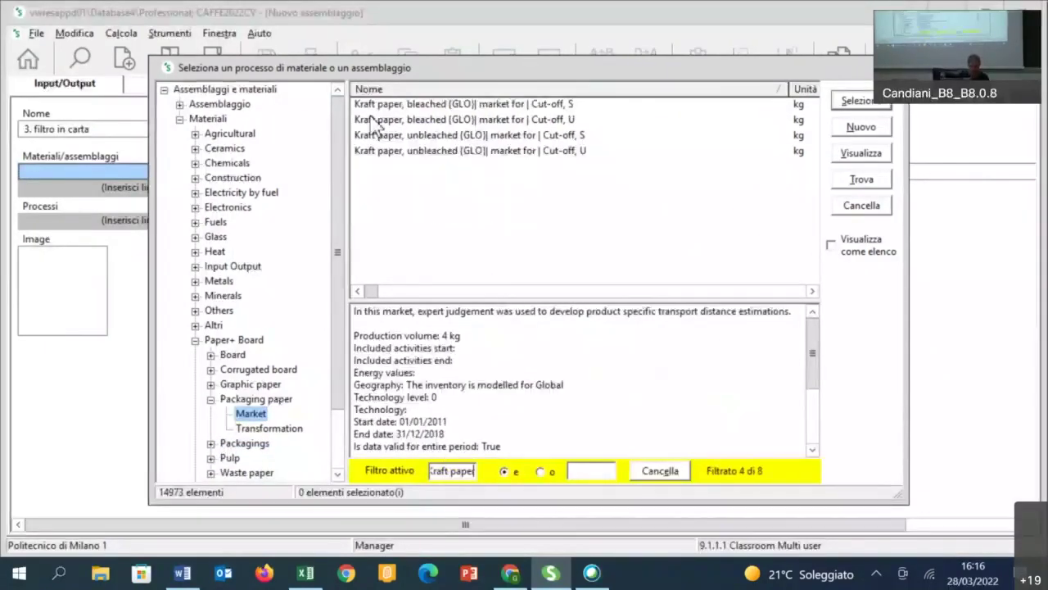
- Compare with the Word table and add Kraft paper, bleached {GLO}| market for | Cut-off, S as the filter's material
{"action": "left_click", "coordinate": [416, 105]}
{"action": "key", "text": "alt+Tab"}
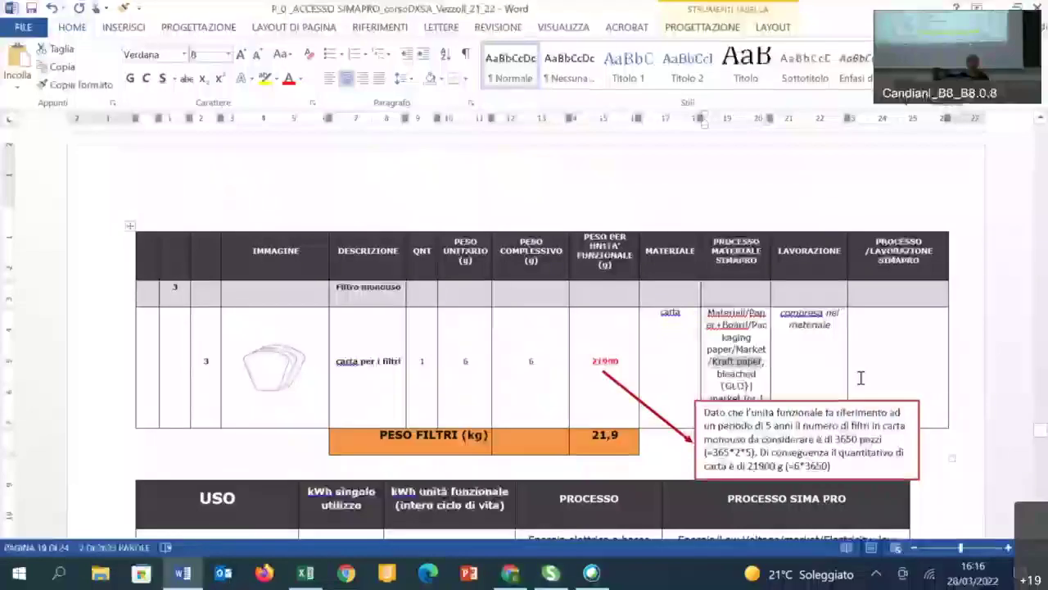
{"action": "key", "text": "alt+Tab"}
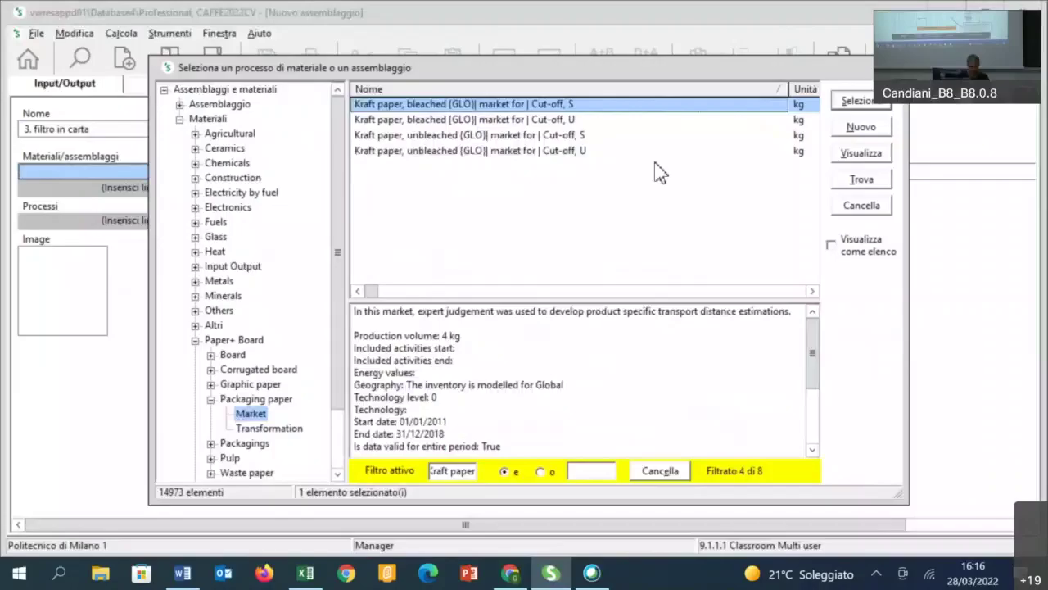
{"action": "left_click", "coordinate": [858, 102]}
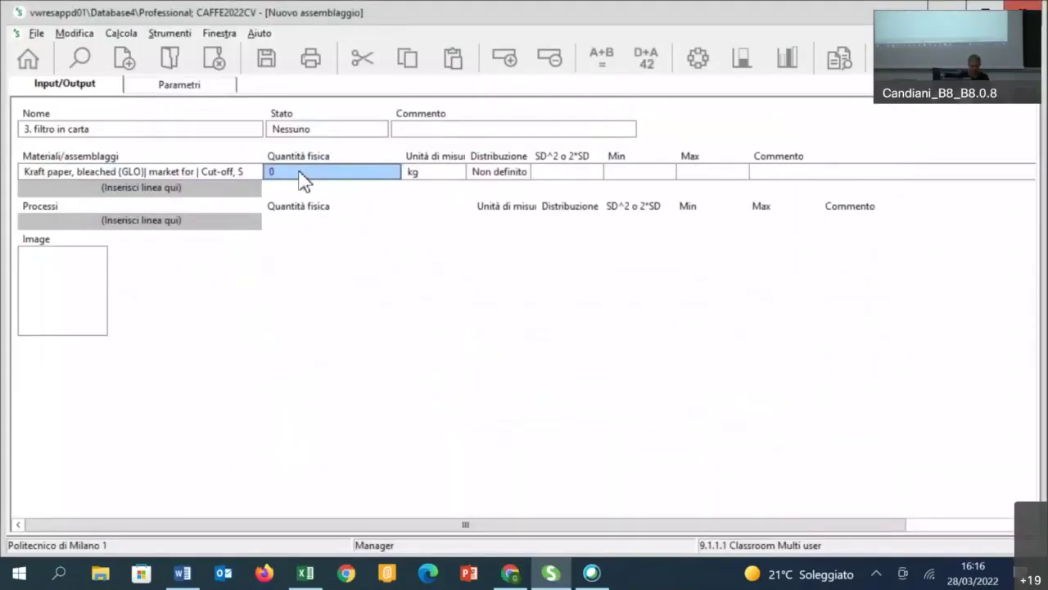
- Set the Kraft paper quantity to 21900, checking the weight against the Word table, and save the filter assembly
{"action": "type", "text": "2"}
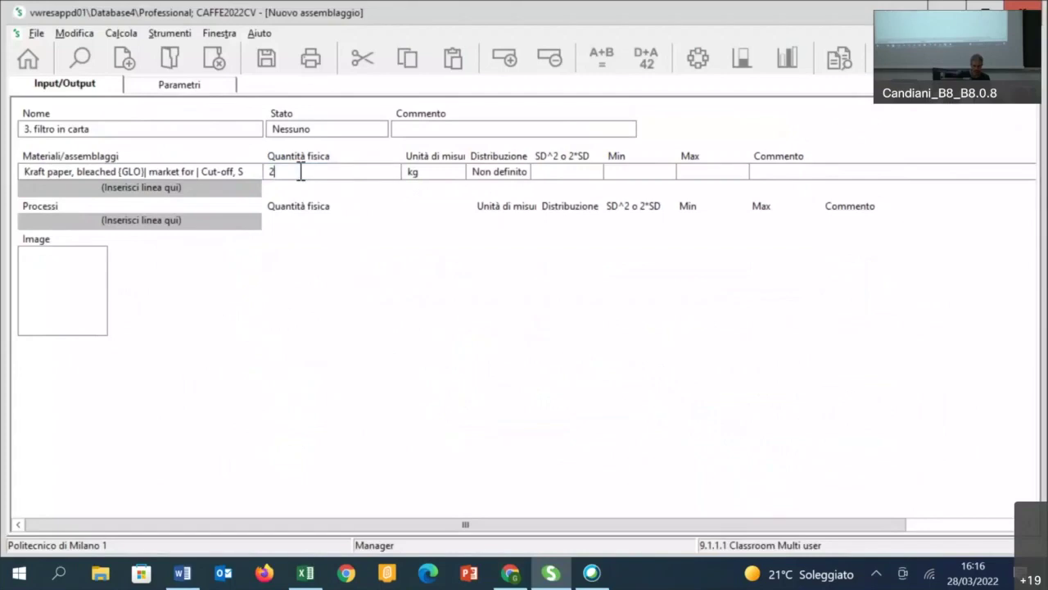
{"action": "type", "text": "190"}
{"action": "key", "text": "alt+Tab"}
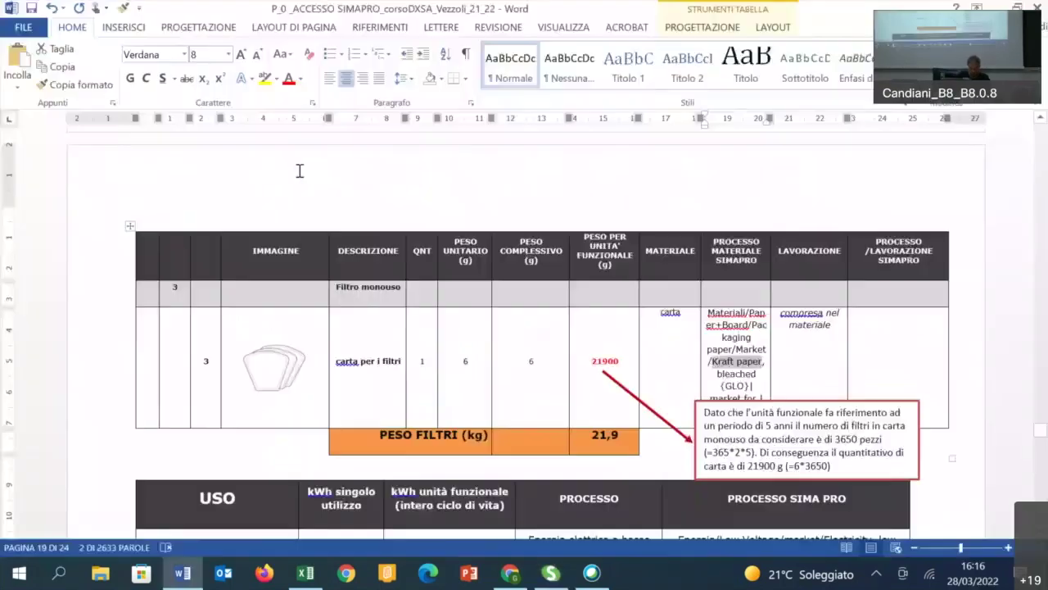
{"action": "key", "text": "alt+Tab"}
{"action": "type", "text": "0"}
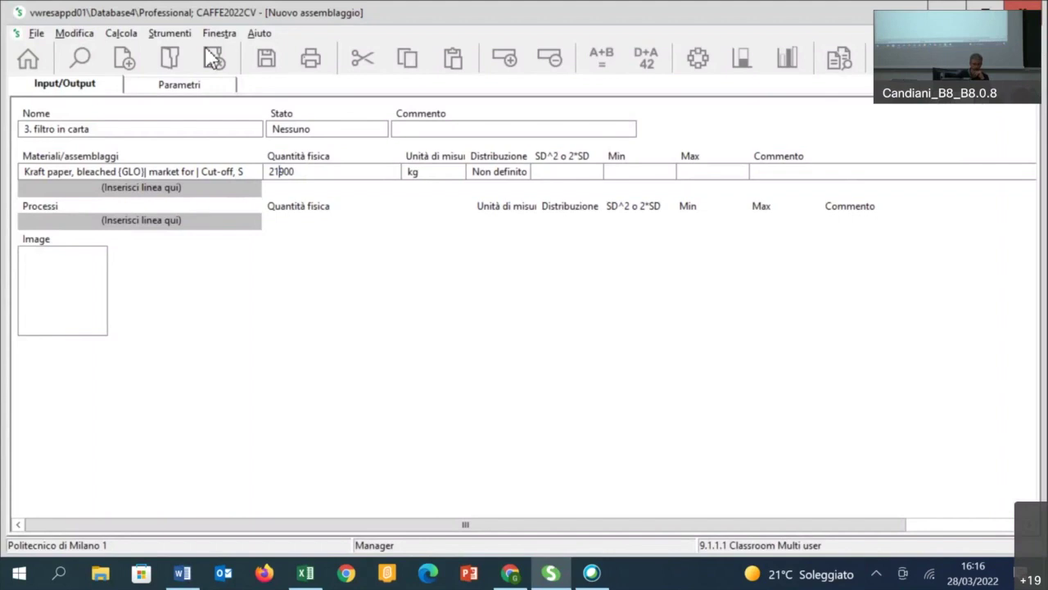
{"action": "left_click", "coordinate": [174, 64]}
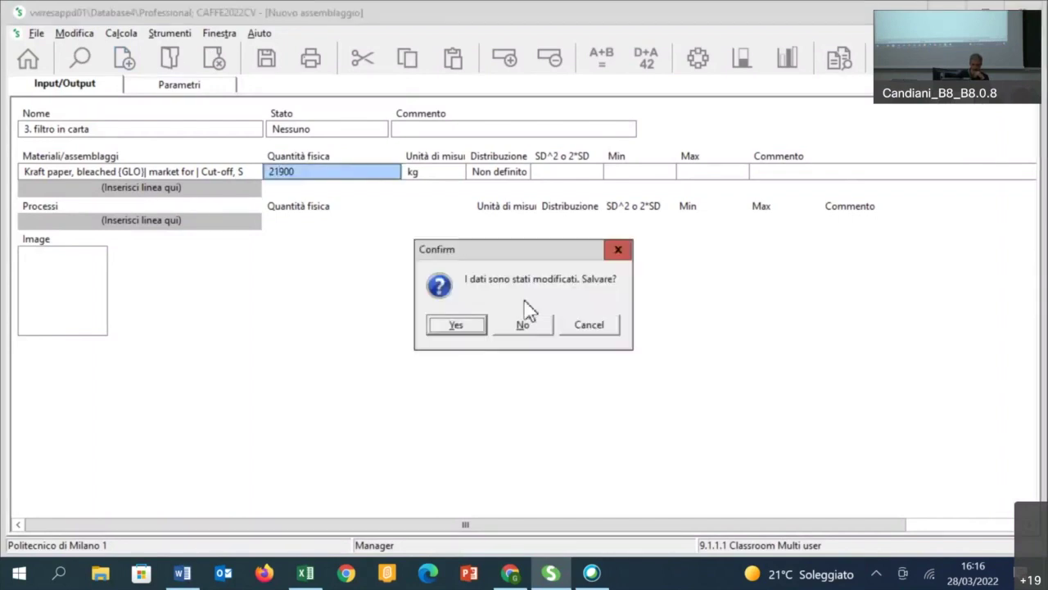
{"action": "left_click", "coordinate": [456, 327]}
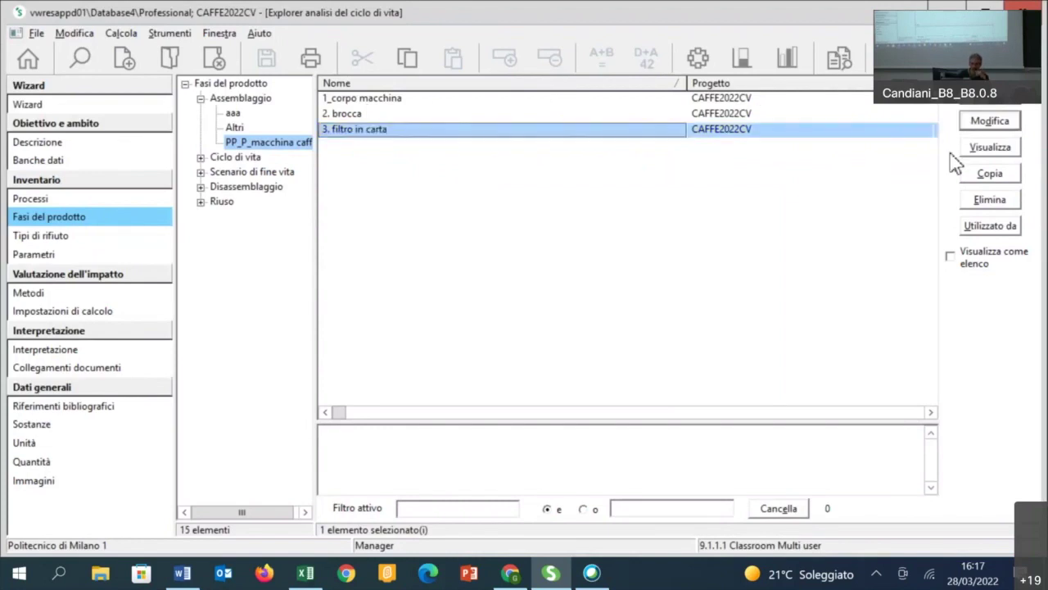
- Create a new assembly named "TOTALE PP_P_macchina caffè"
{"action": "left_click", "coordinate": [1001, 119]}
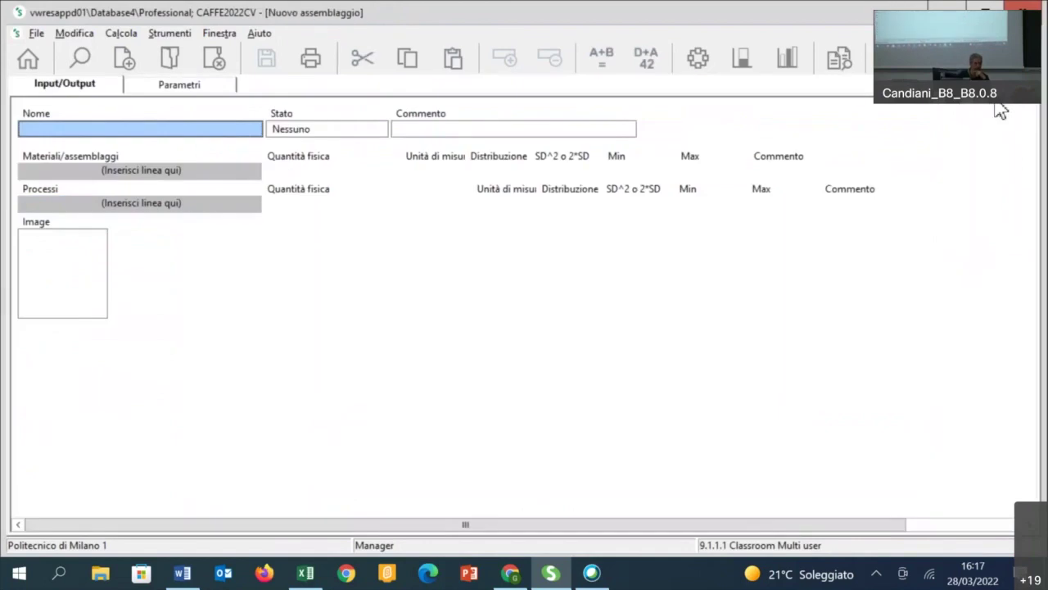
{"action": "left_click", "coordinate": [78, 128]}
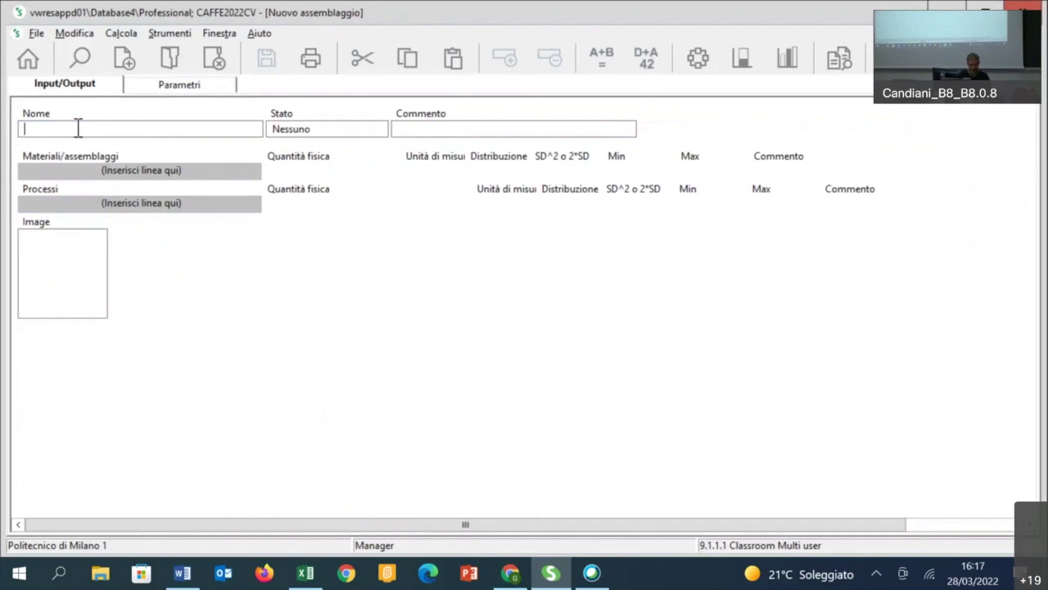
{"action": "type", "text": "TOT"}
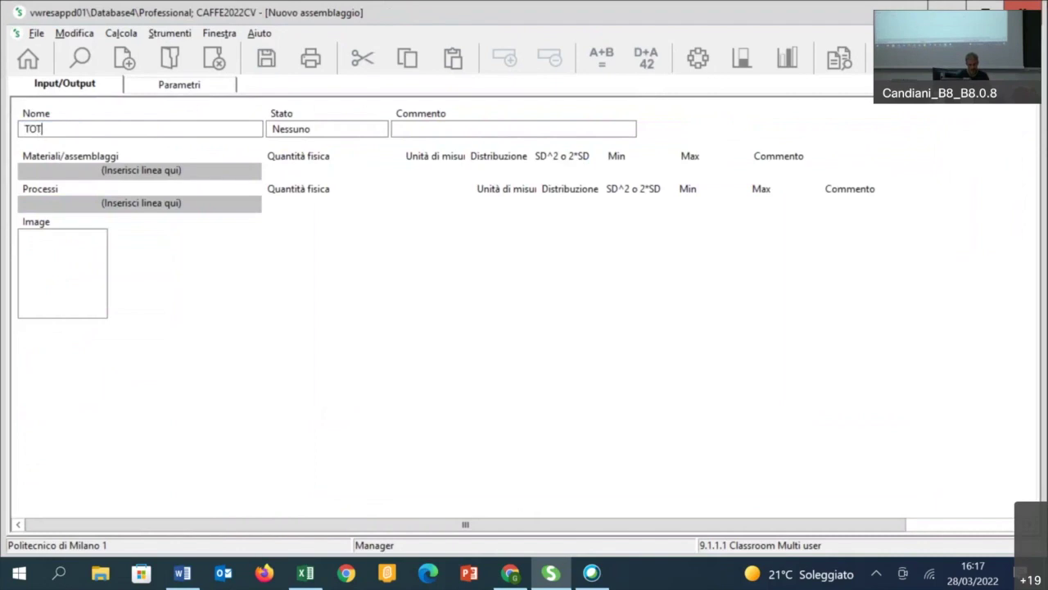
{"action": "type", "text": "ALE PP_P_macchina c"}
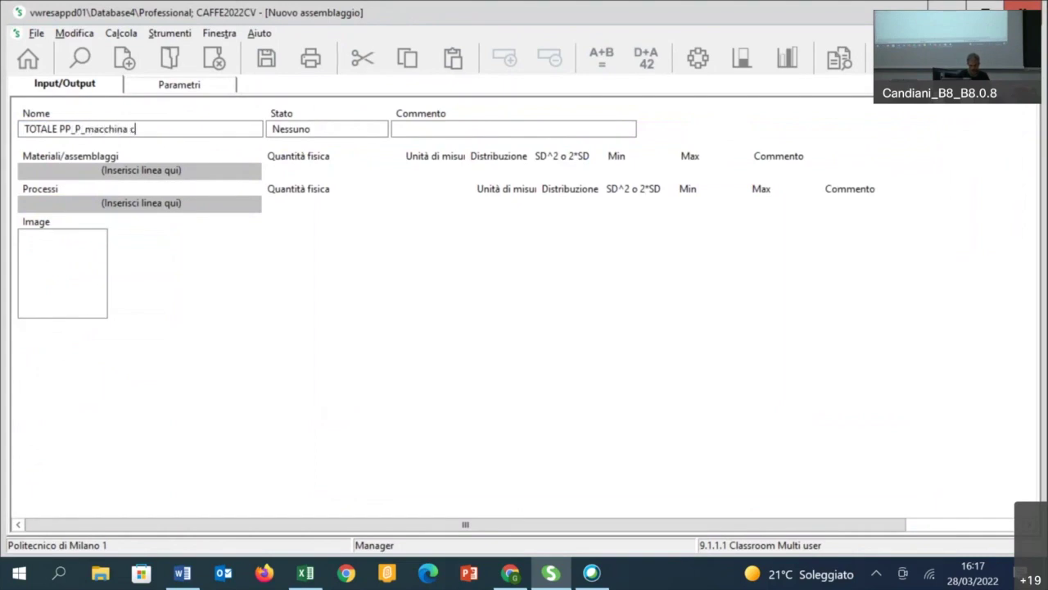
{"action": "type", "text": "affe"}
- Start a materials/assemblies line in the total assembly and list the assemblies in the PP_P_macchina caffè category
{"action": "left_click", "coordinate": [86, 170]}
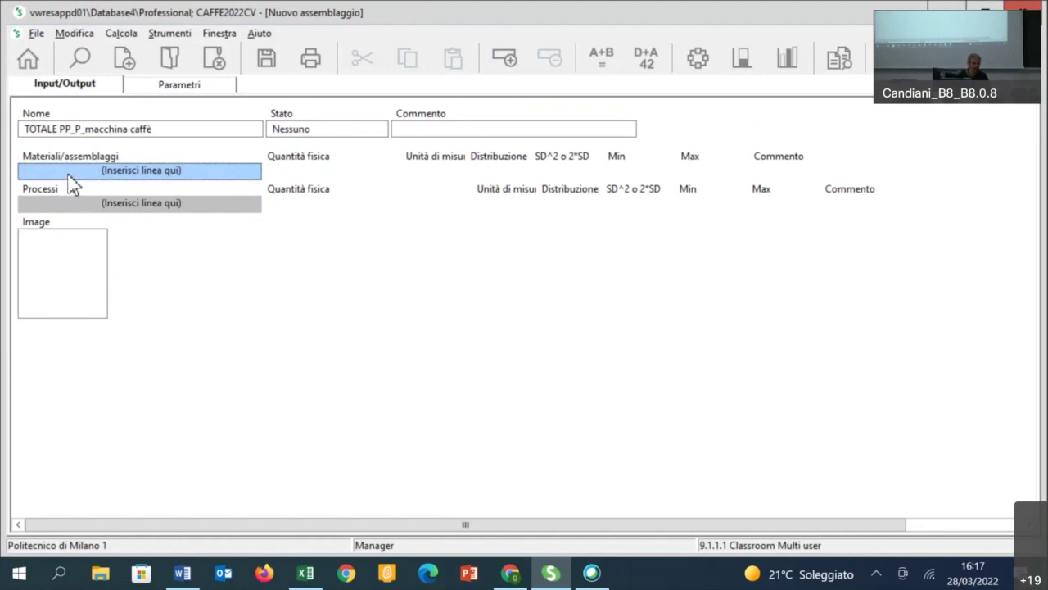
{"action": "double_click", "coordinate": [69, 175]}
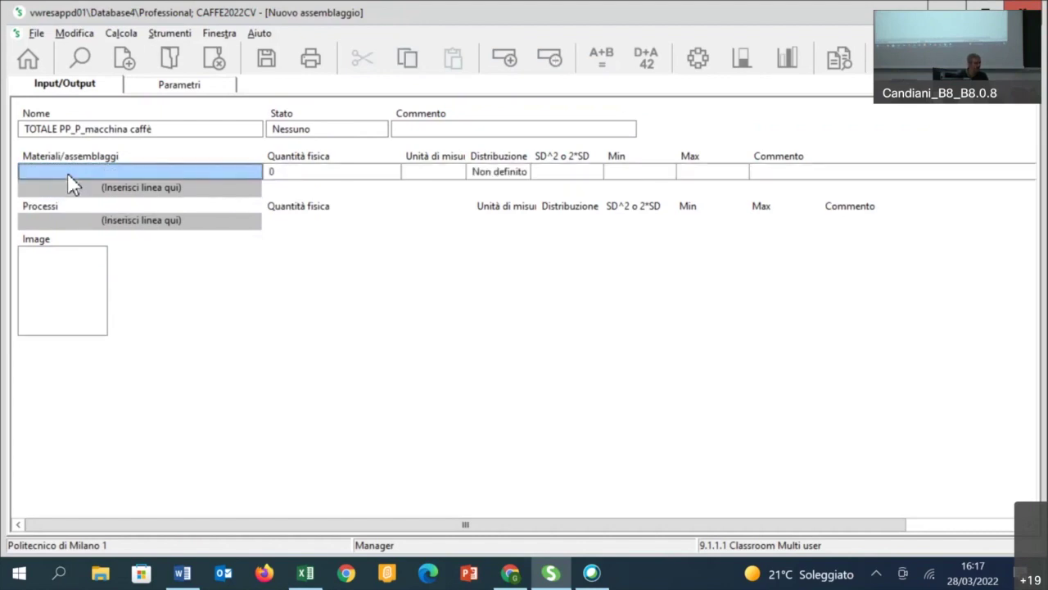
{"action": "double_click", "coordinate": [73, 169]}
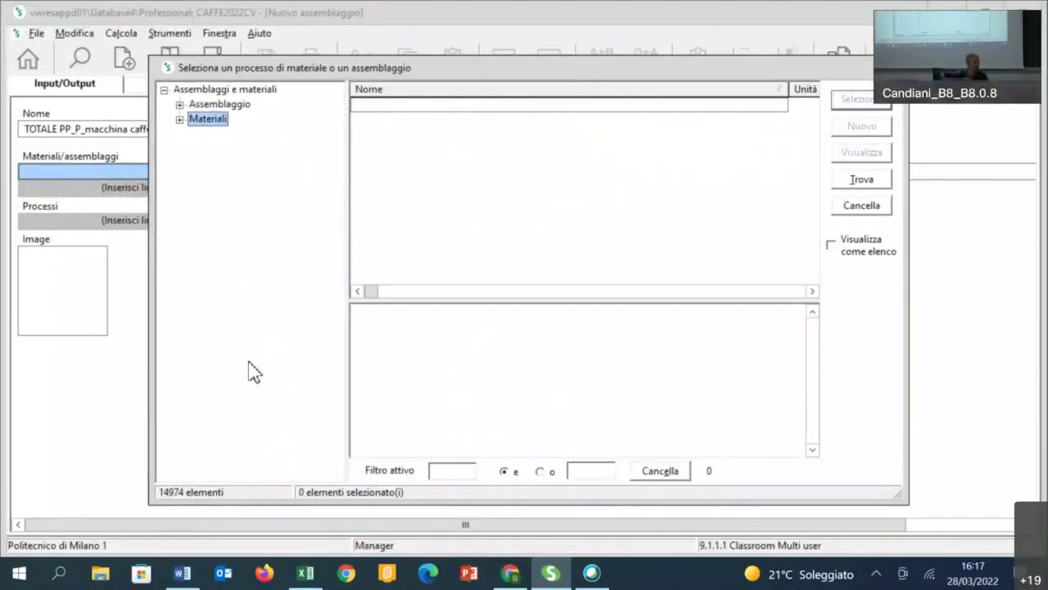
{"action": "left_click", "coordinate": [179, 104]}
{"action": "left_click", "coordinate": [223, 104]}
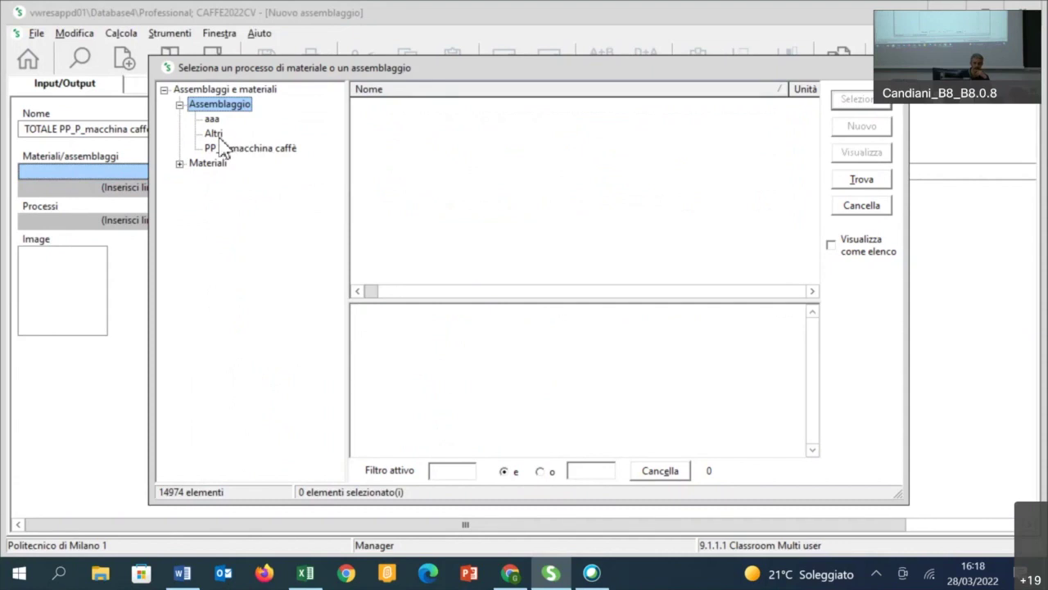
{"action": "left_click", "coordinate": [221, 135]}
{"action": "left_click", "coordinate": [240, 149]}
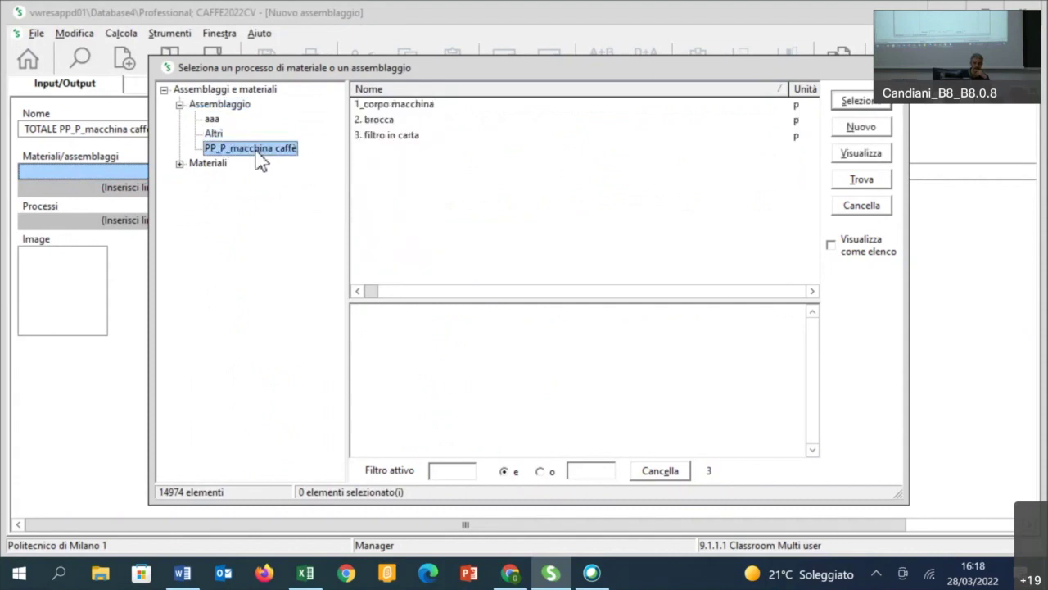
- Add the 1_corpo macchina assembly to the line with a quantity of 1 p
{"action": "left_click", "coordinate": [415, 107]}
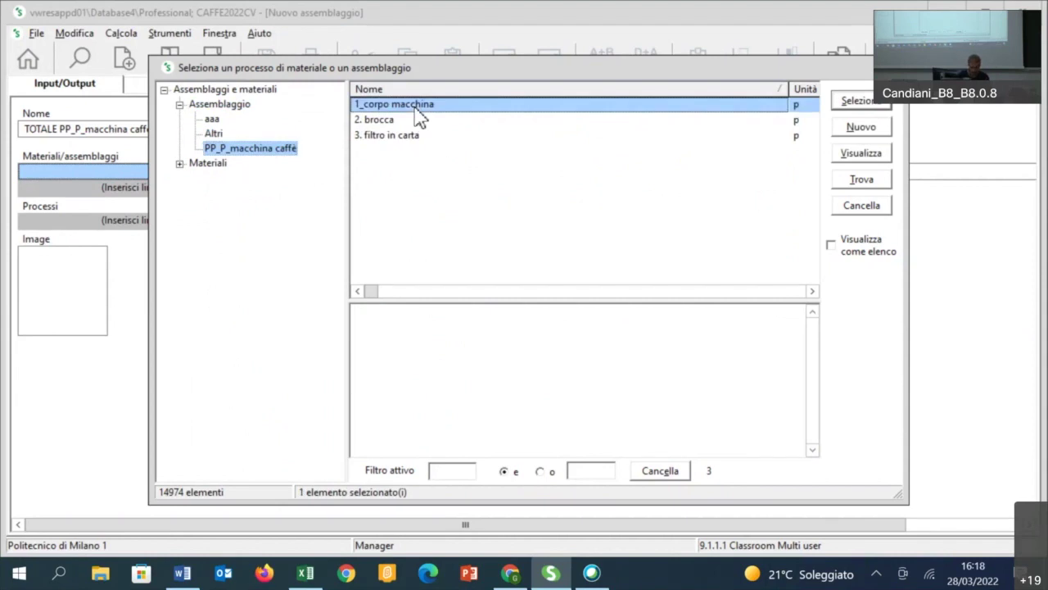
{"action": "key", "text": "Down"}
{"action": "key", "text": "Up"}
{"action": "left_click", "coordinate": [846, 110]}
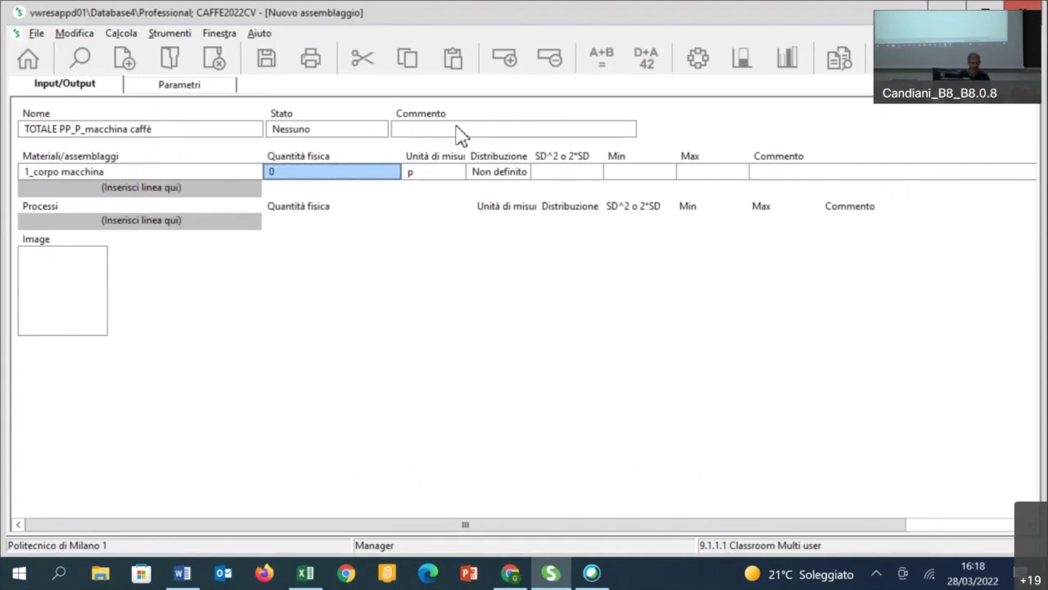
{"action": "type", "text": "1"}
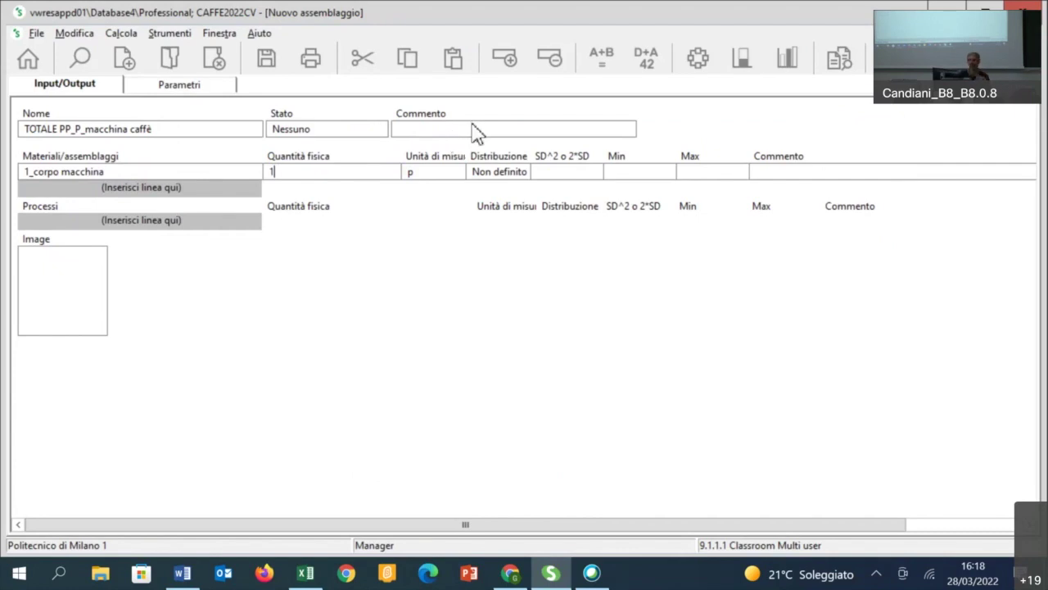
- Add the 2. brocca assembly on a second line with a quantity of 1 p
{"action": "left_click", "coordinate": [169, 189]}
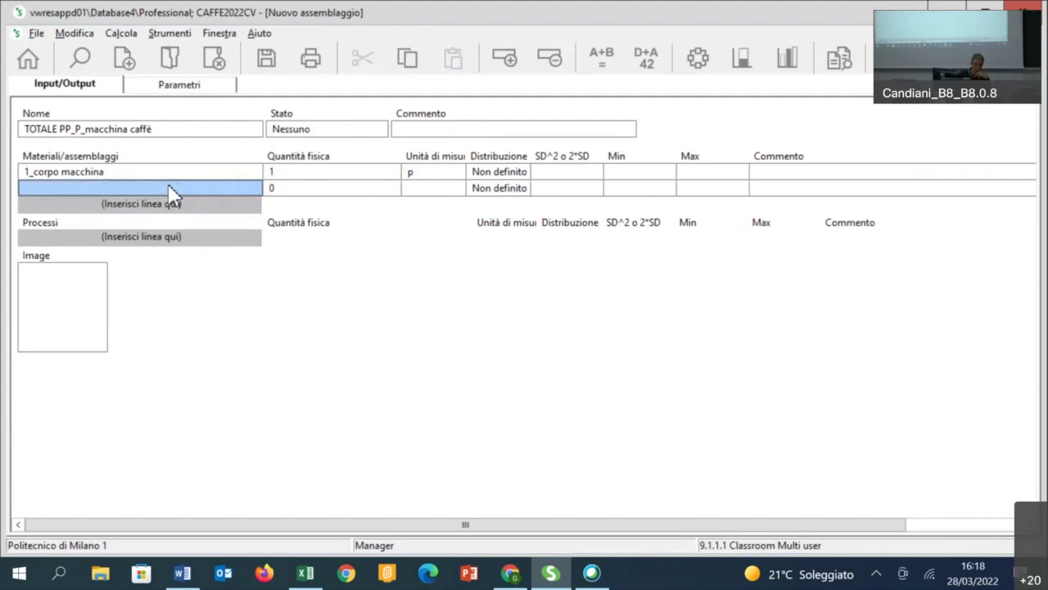
{"action": "double_click", "coordinate": [169, 194]}
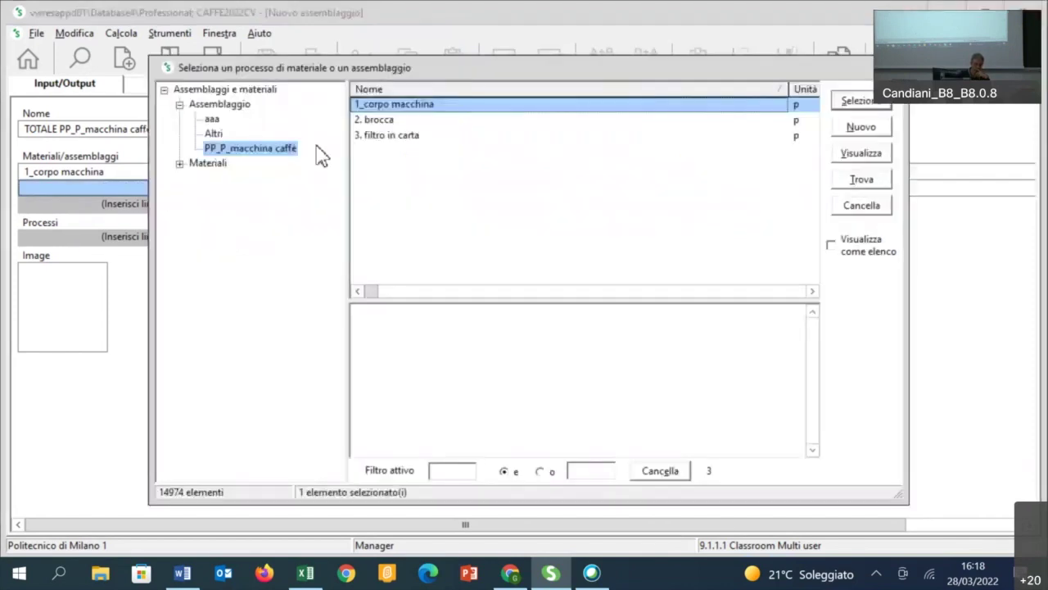
{"action": "left_click", "coordinate": [384, 122]}
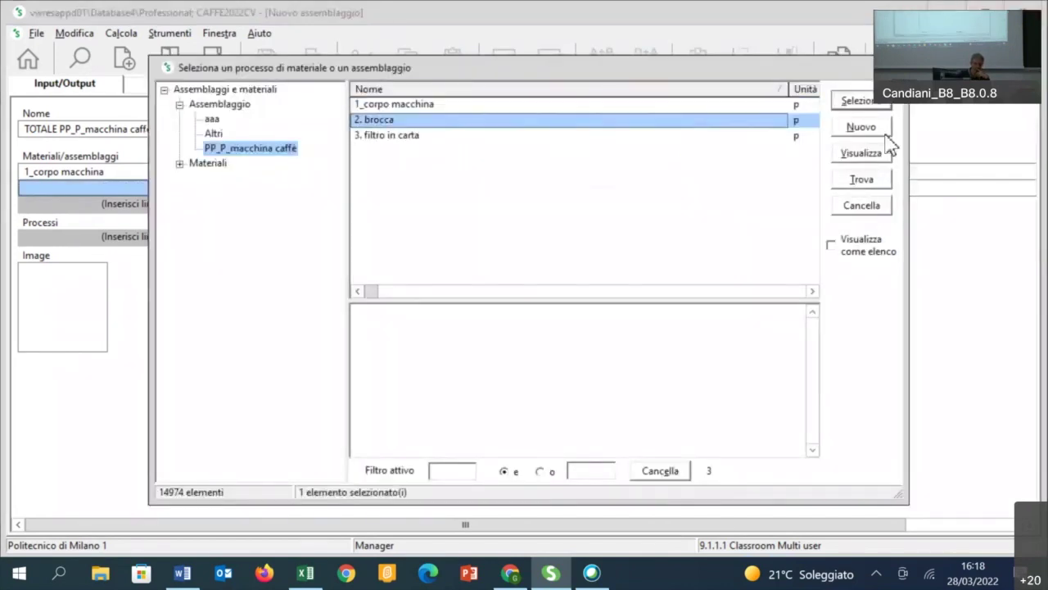
{"action": "left_click", "coordinate": [859, 101]}
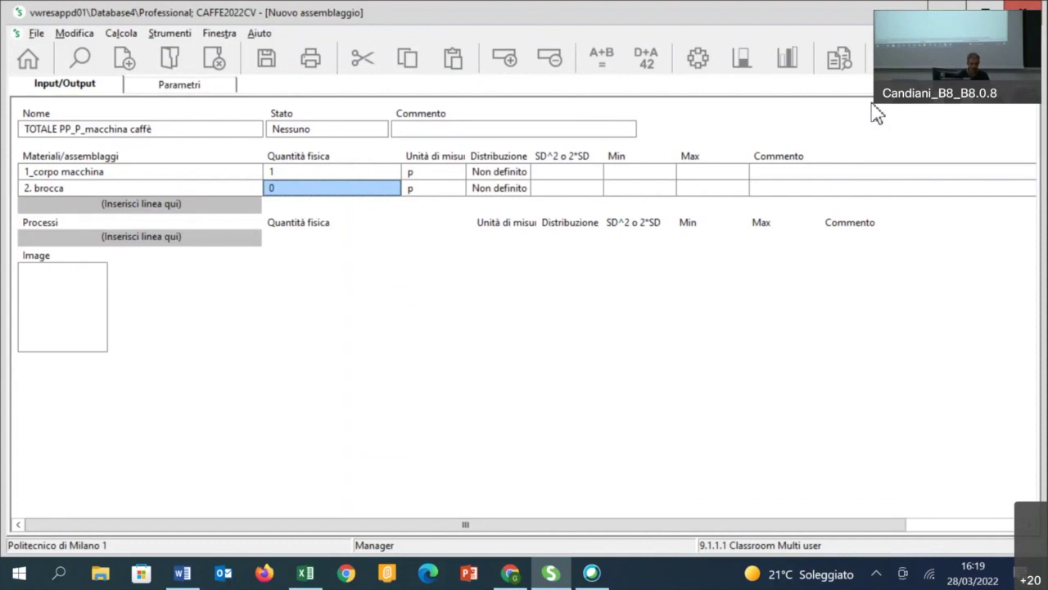
{"action": "type", "text": "1"}
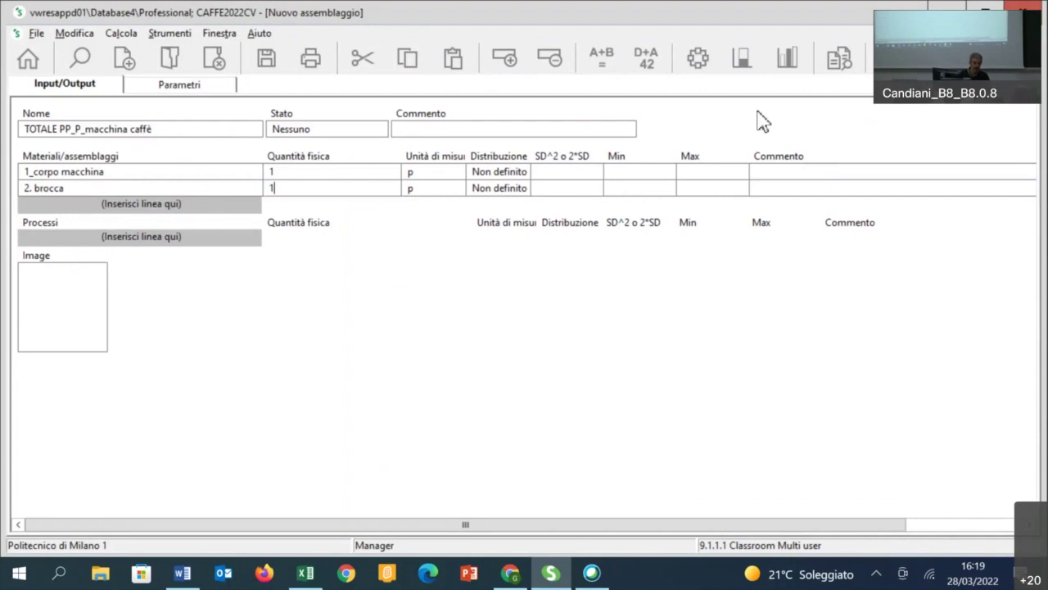
- Add the 3. filtro in carta assembly with a quantity of 1 p and save the total assembly
{"action": "left_click", "coordinate": [196, 207]}
{"action": "double_click", "coordinate": [197, 211]}
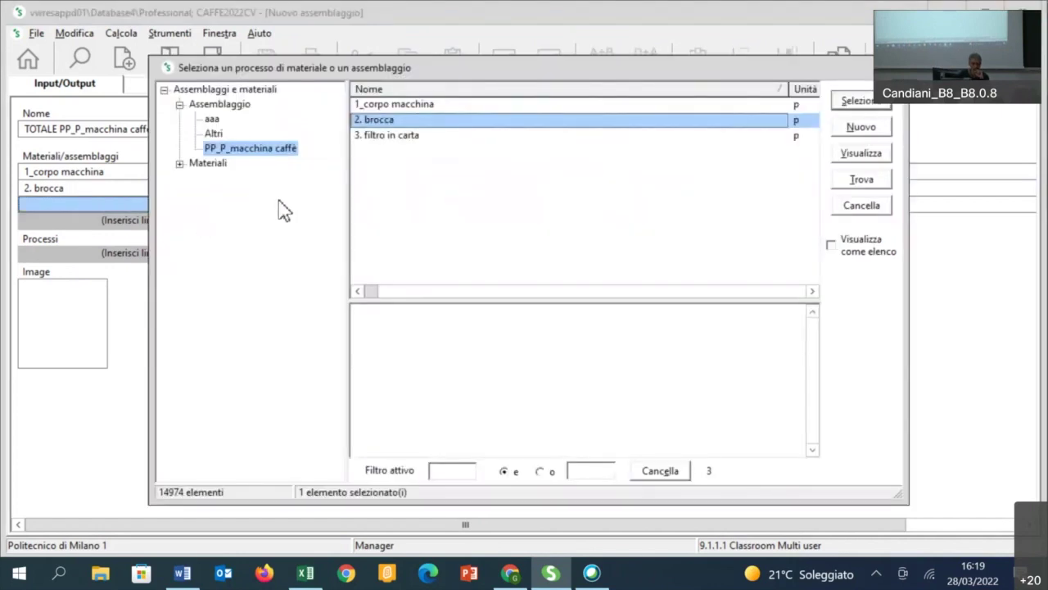
{"action": "left_click", "coordinate": [397, 138]}
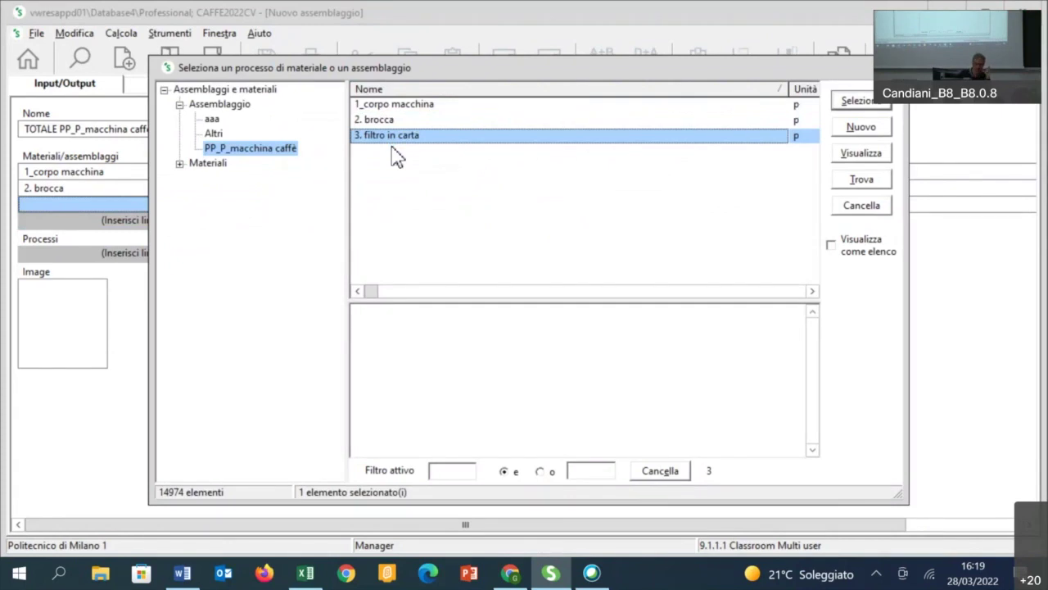
{"action": "left_click", "coordinate": [864, 101]}
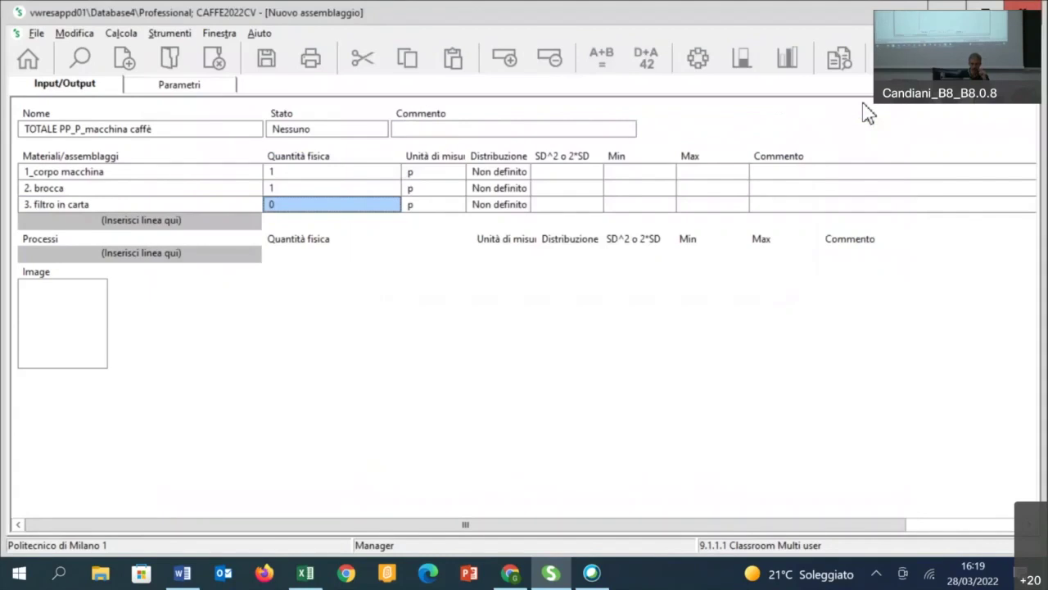
{"action": "type", "text": "1"}
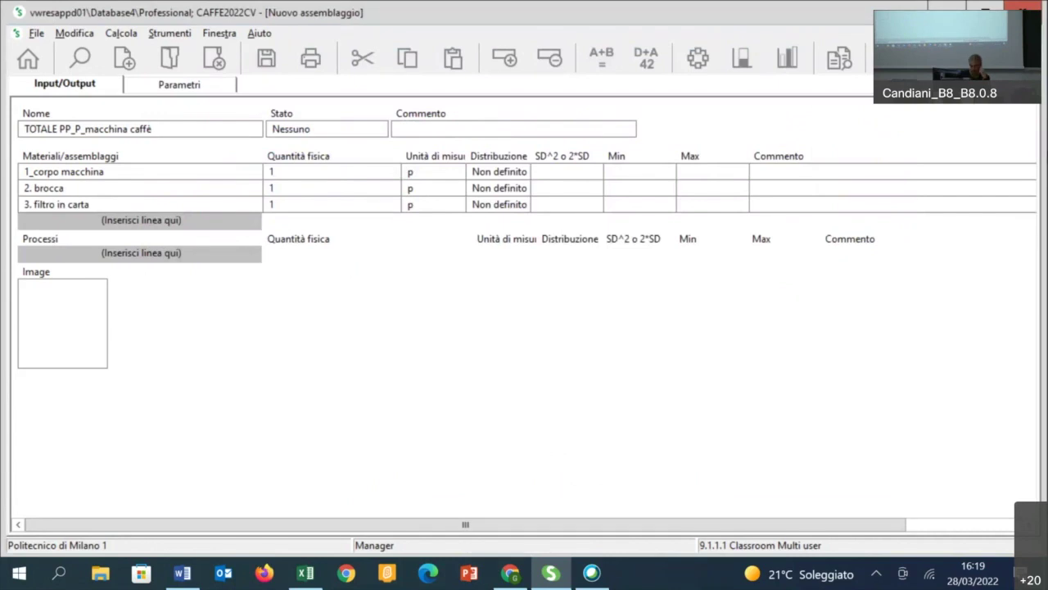
{"action": "left_click", "coordinate": [1045, 49]}
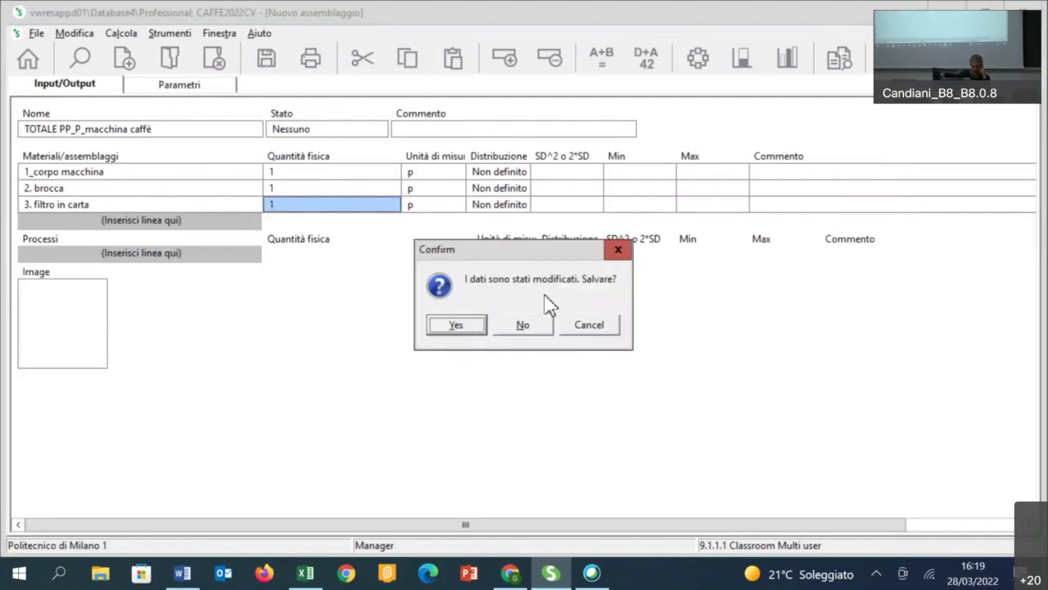
{"action": "left_click", "coordinate": [473, 327]}
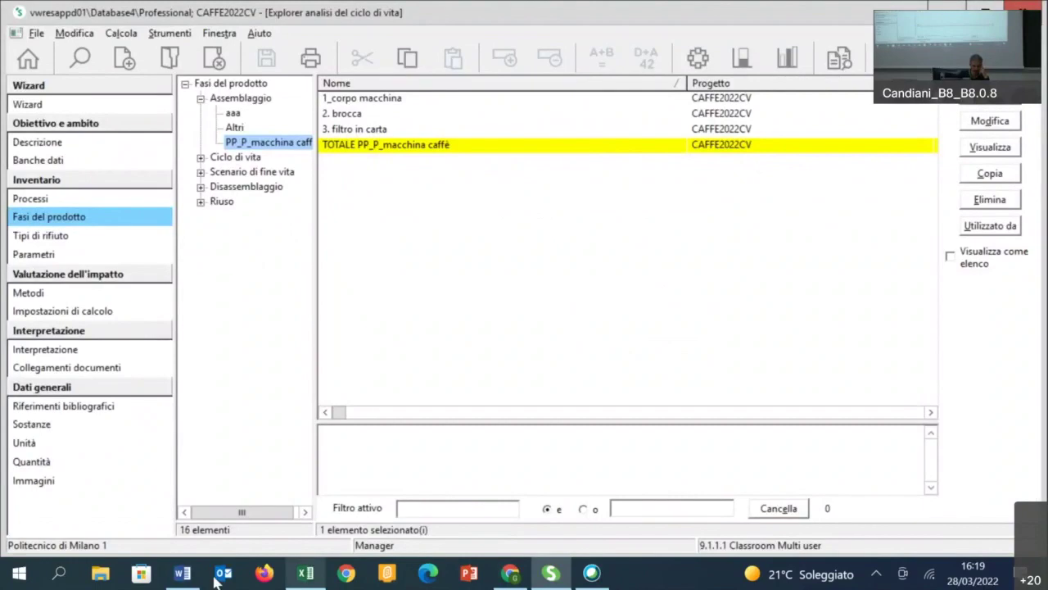
- Switch to Word and examine the USO table's energy consumption and SimaPro process entries beneath the filter table
{"action": "left_click", "coordinate": [182, 573]}
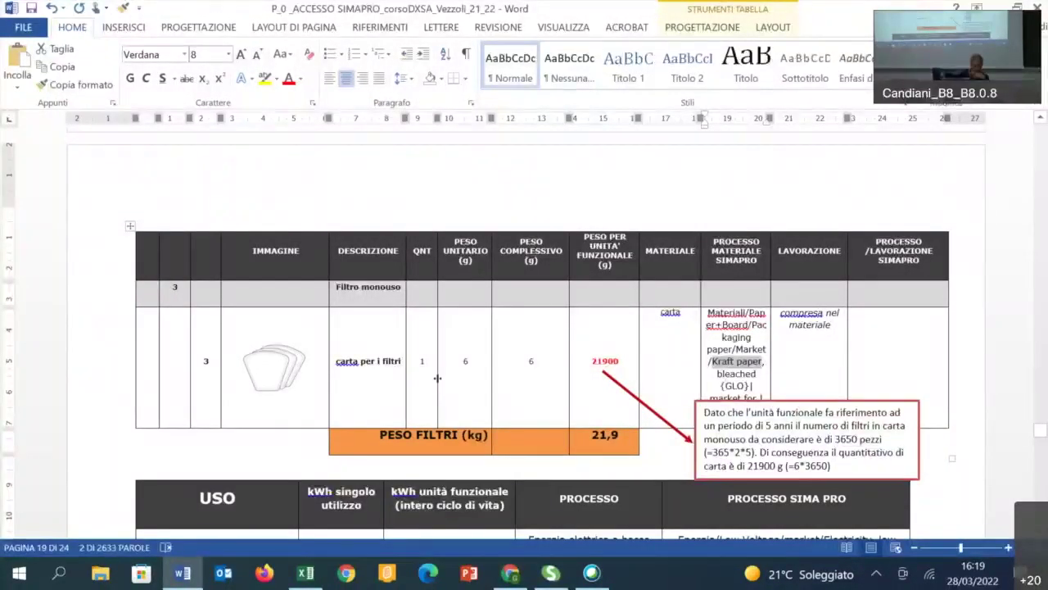
{"action": "scroll", "coordinate": [939, 296], "scroll_direction": "down", "scroll_amount": 4}
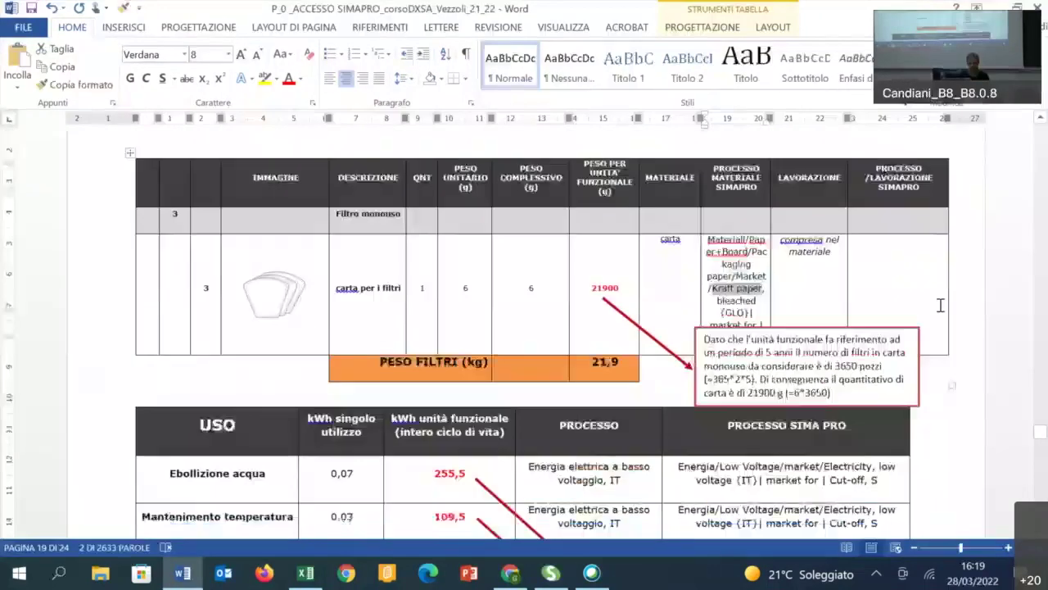
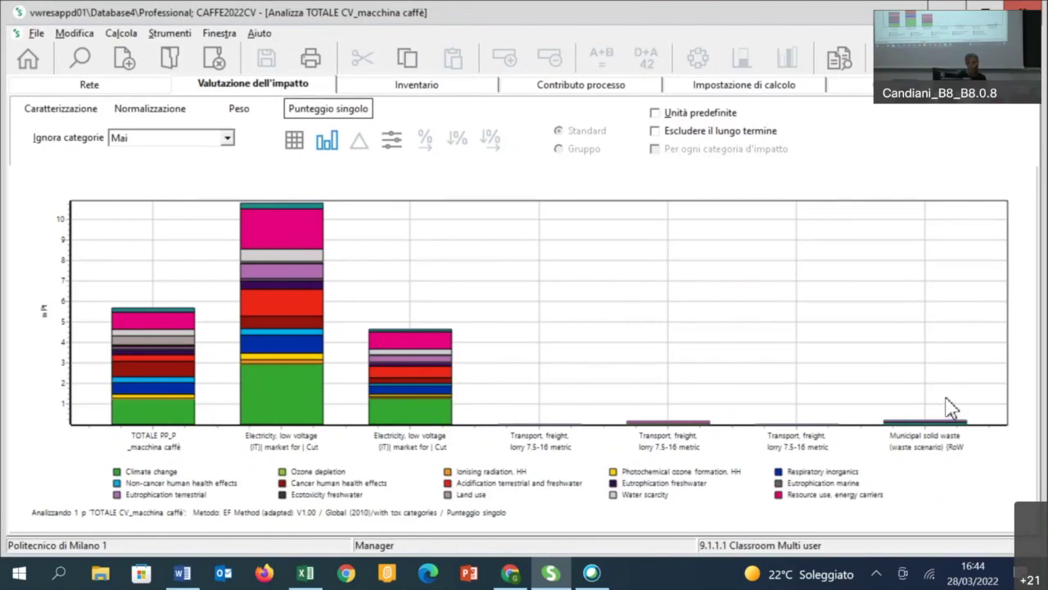
- Examine the network diagram of the TOTALE CV_macchina caffè analysis alongside Word's LCA results section, and close the analysis
{"action": "left_click", "coordinate": [131, 91]}
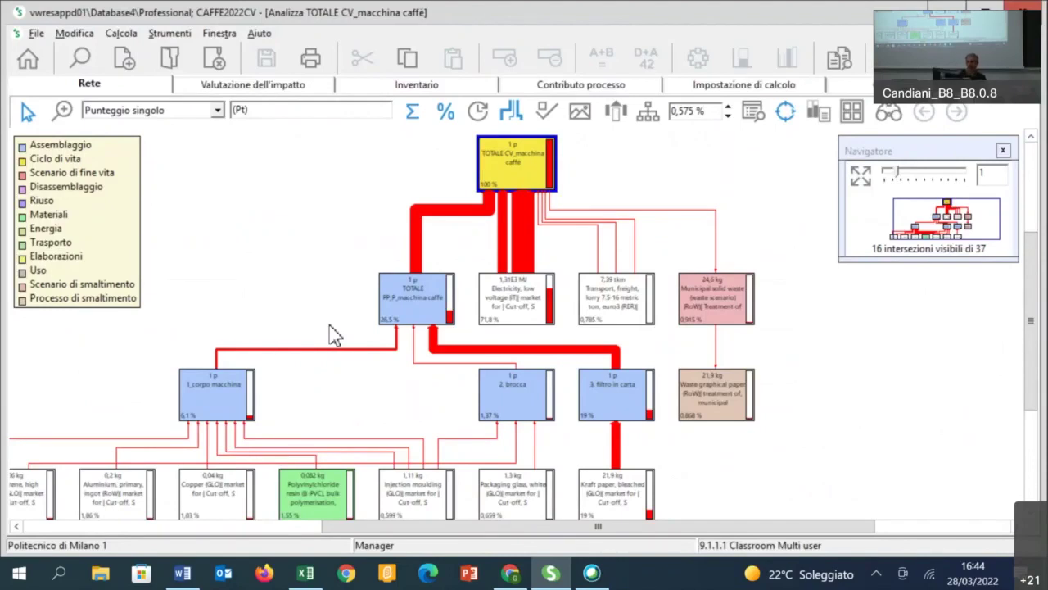
{"action": "key", "text": "alt+Tab"}
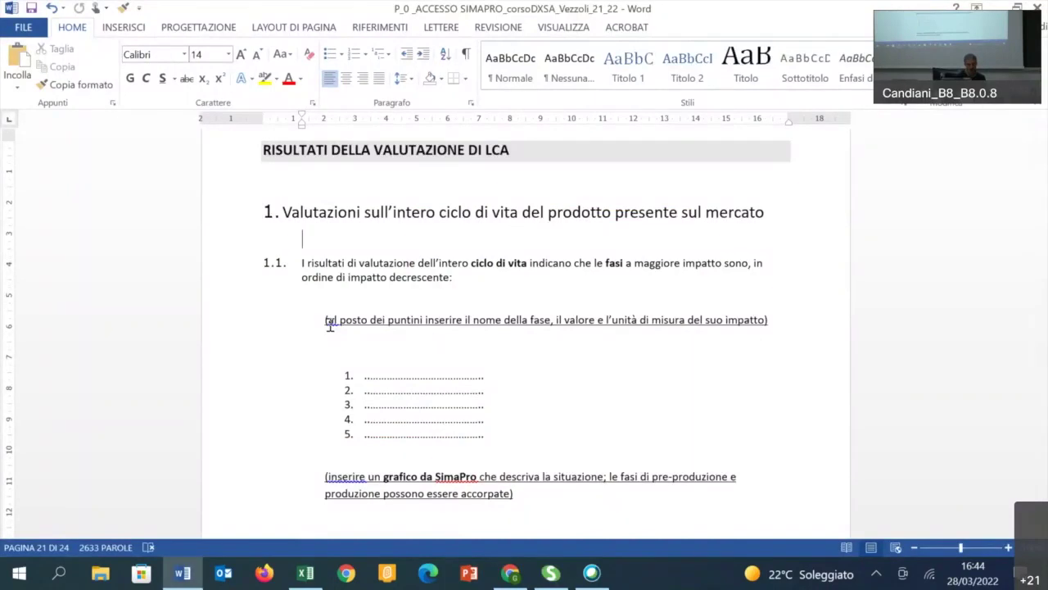
{"action": "key", "text": "alt+Tab"}
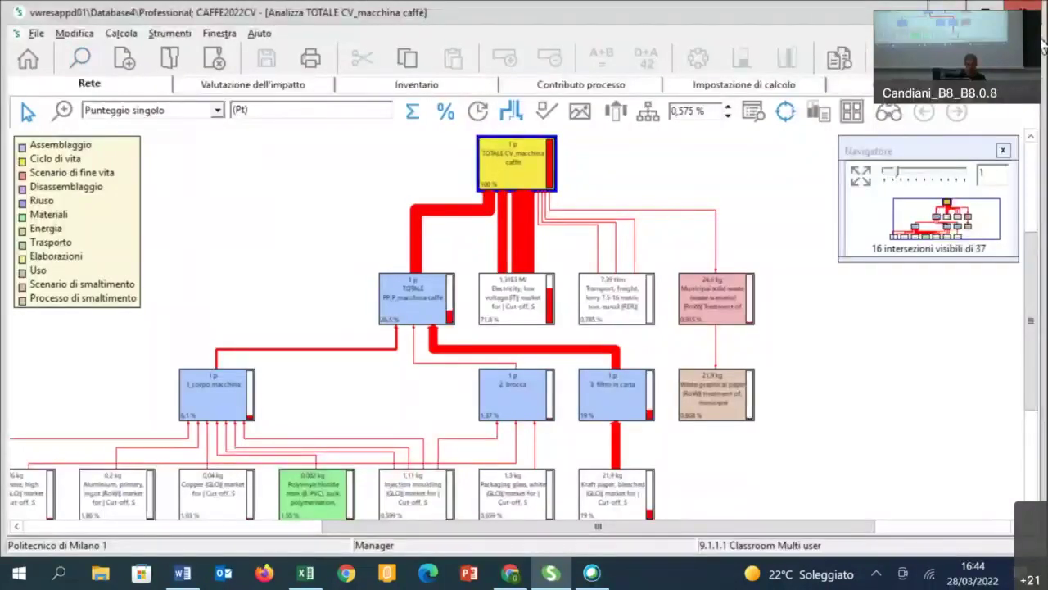
{"action": "key", "text": "alt+F4"}
{"action": "left_click", "coordinate": [491, 297]}
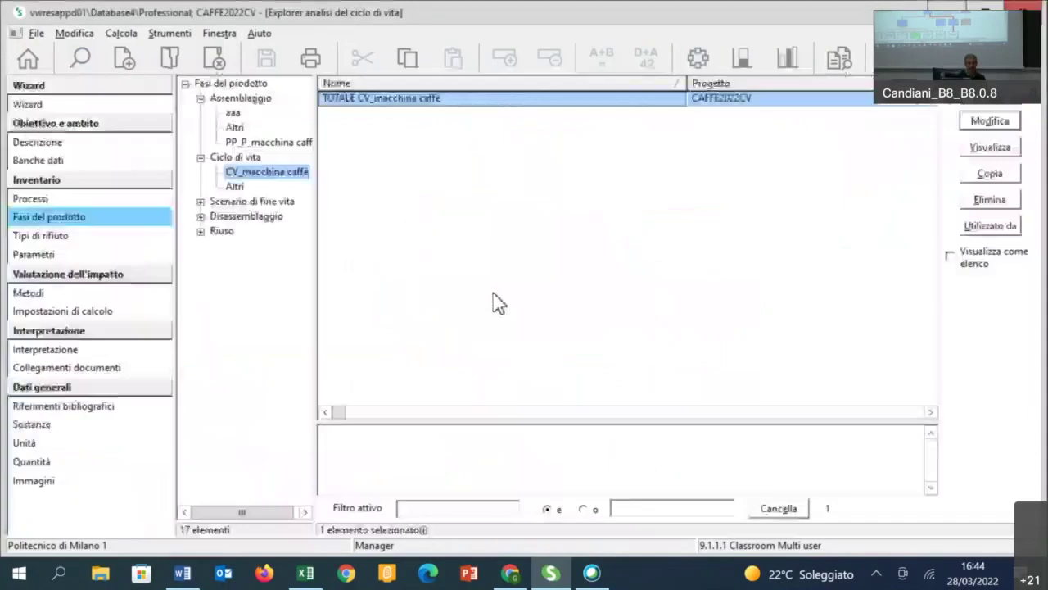
- Copy the 1_corpo macchina assembly from the PP_P_macchina caffè category and name the copy 1_corpo macchina_PP
{"action": "left_click", "coordinate": [244, 99]}
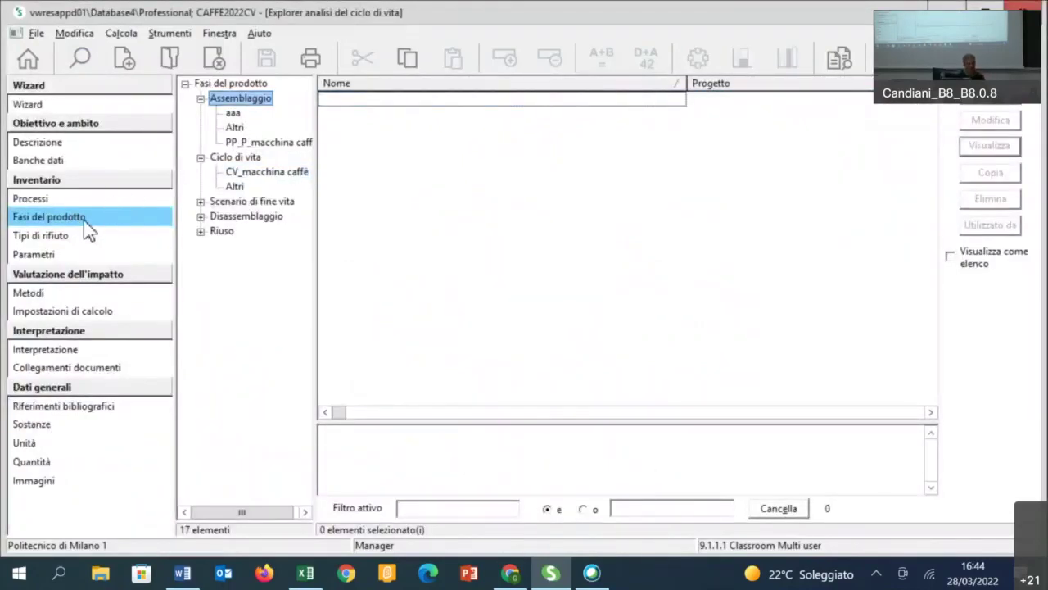
{"action": "left_click", "coordinate": [272, 141]}
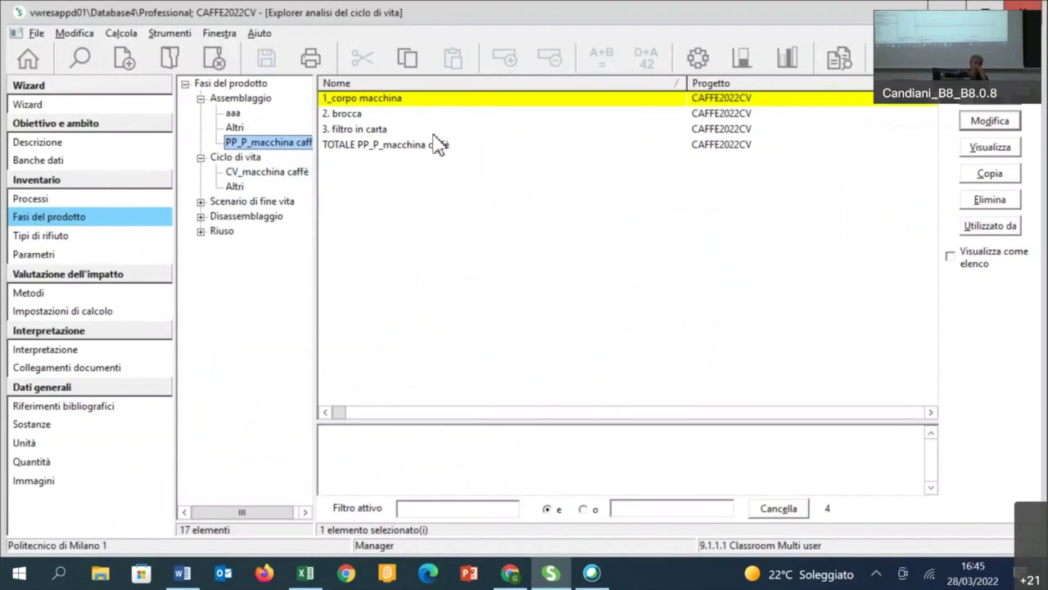
{"action": "left_click", "coordinate": [391, 104]}
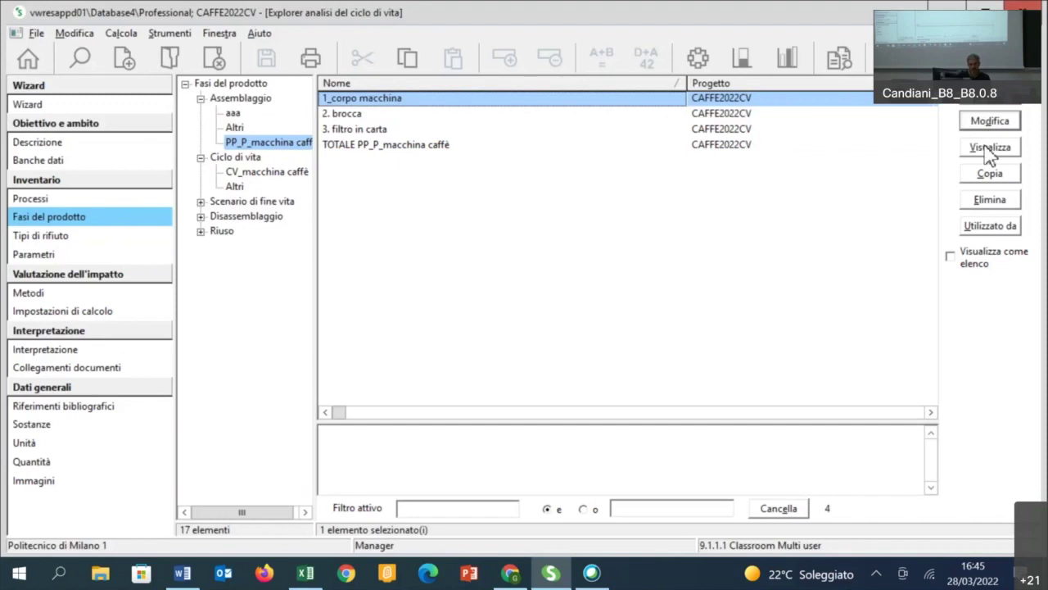
{"action": "left_click", "coordinate": [1005, 182]}
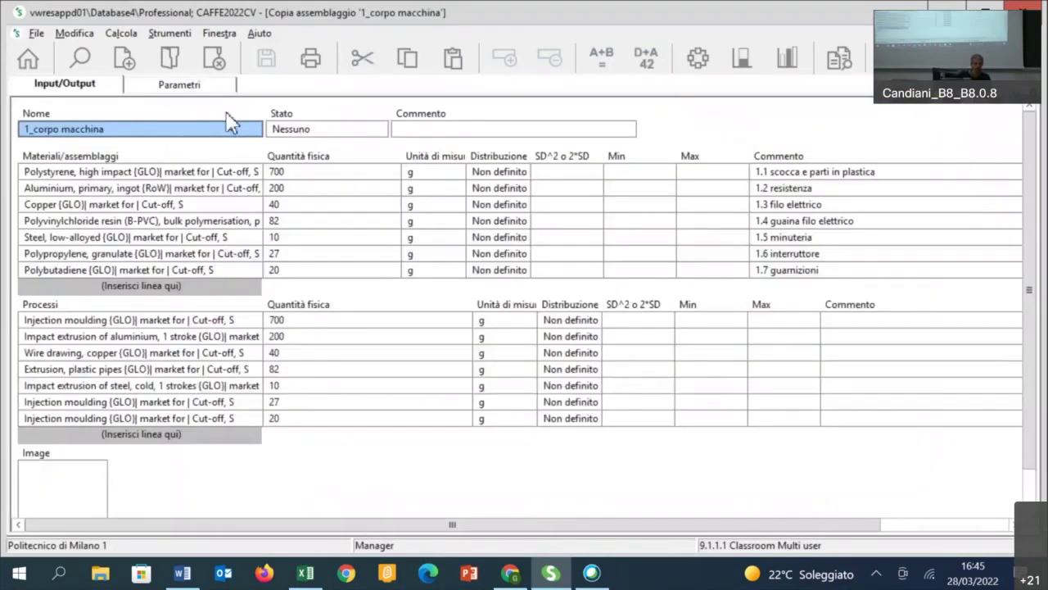
{"action": "left_click", "coordinate": [116, 129]}
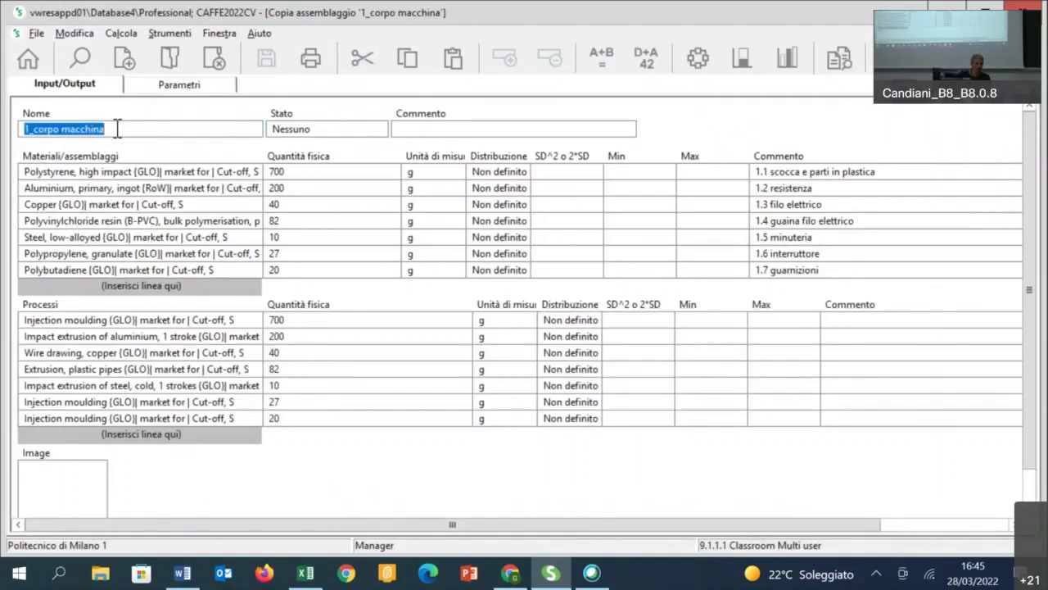
{"action": "left_click", "coordinate": [117, 129]}
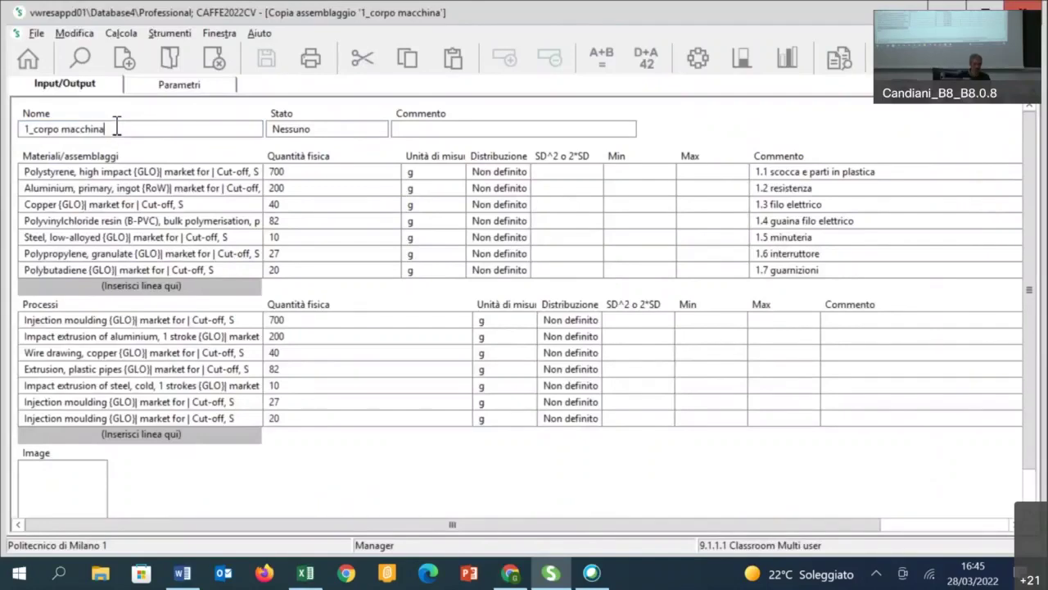
{"action": "type", "text": "_PP"}
- Delete all process lines from 1_corpo macchina_PP, keeping only its materials, then save and close the assembly
{"action": "left_click", "coordinate": [186, 322]}
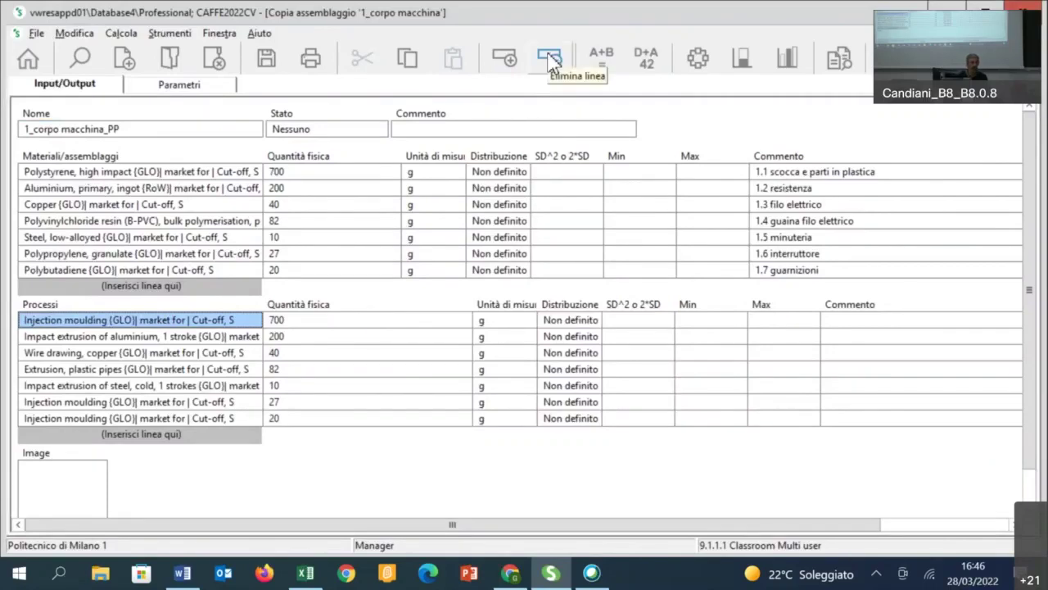
{"action": "right_click", "coordinate": [101, 326]}
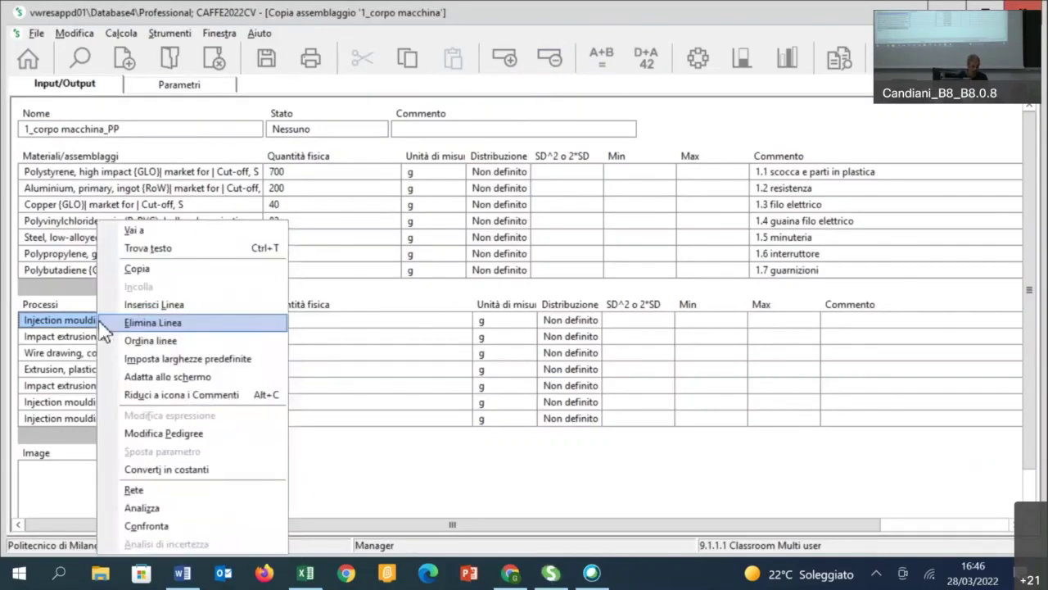
{"action": "left_click", "coordinate": [72, 326]}
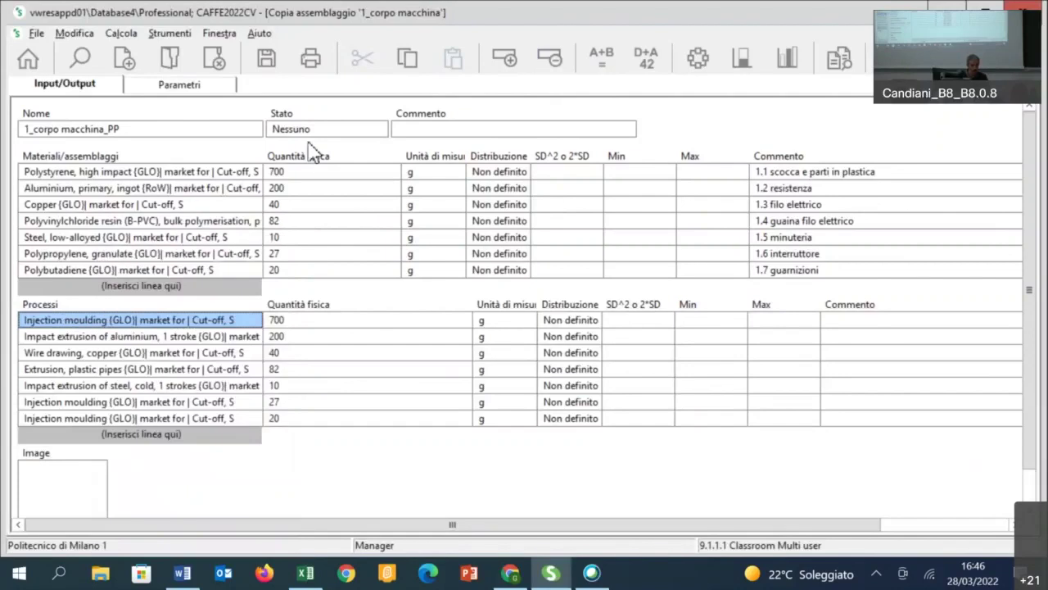
{"action": "left_click", "coordinate": [551, 61]}
{"action": "left_click", "coordinate": [550, 60]}
{"action": "left_click", "coordinate": [551, 61]}
{"action": "left_click", "coordinate": [550, 61]}
{"action": "left_click", "coordinate": [550, 61]}
{"action": "left_click", "coordinate": [550, 60]}
{"action": "left_click", "coordinate": [550, 60]}
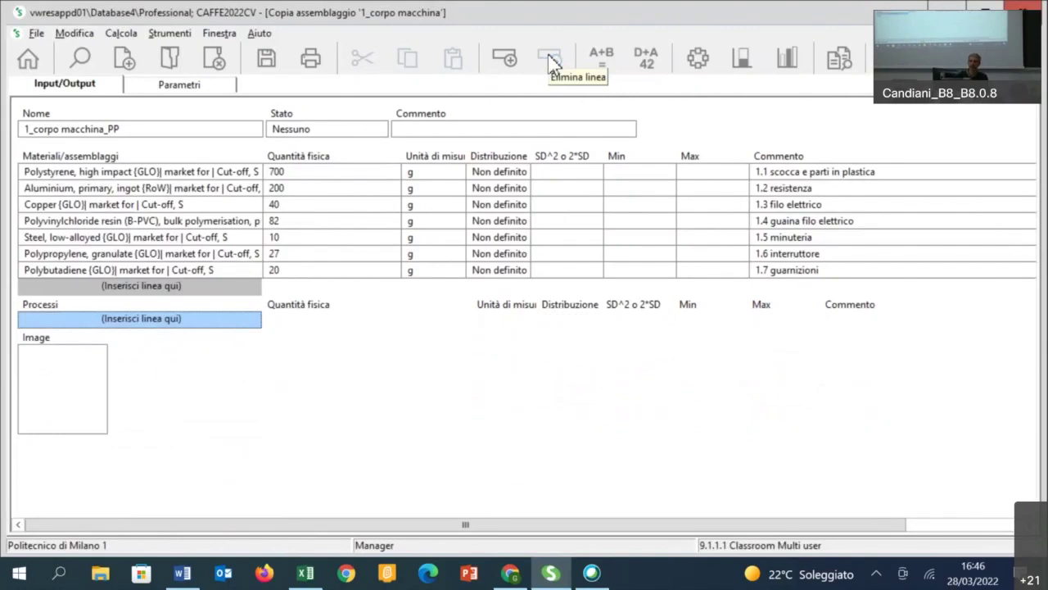
{"action": "left_click", "coordinate": [266, 59]}
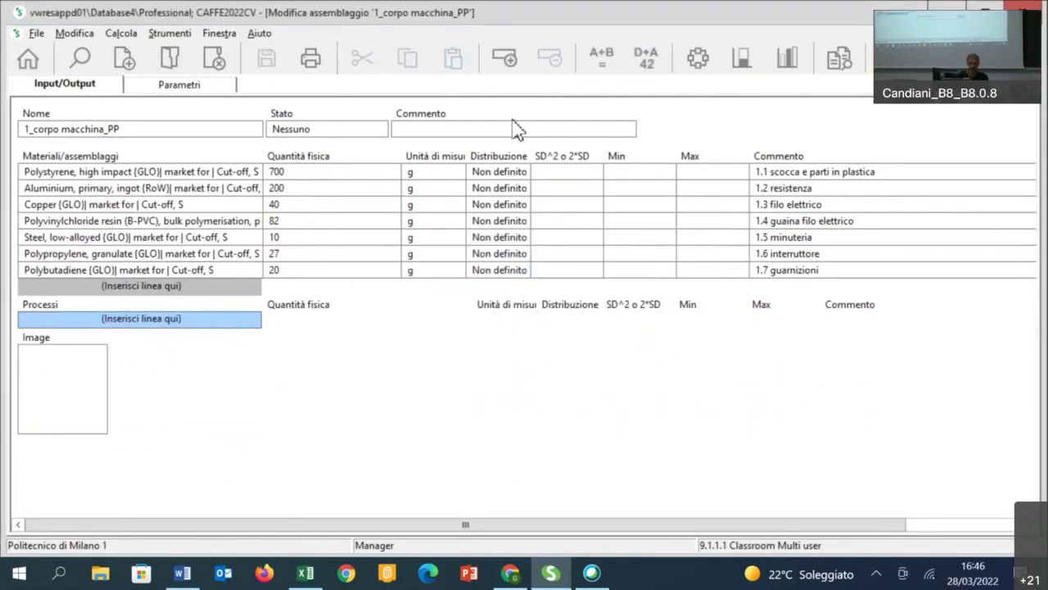
{"action": "left_click", "coordinate": [1043, 43]}
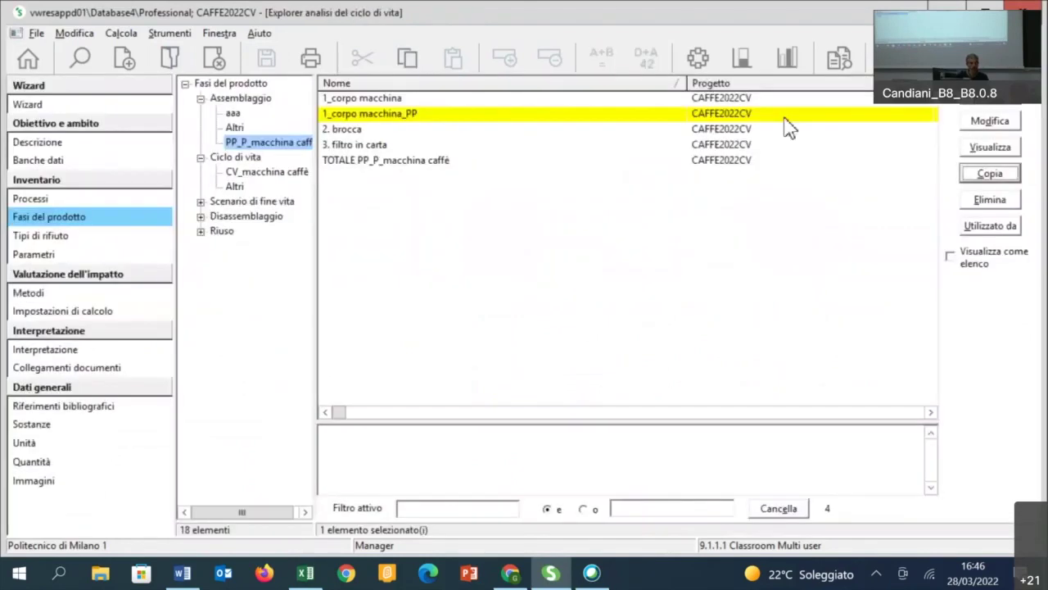
- Make another copy of the original 1_corpo macchina assembly and name it 1_corpo macchina_P
{"action": "left_click", "coordinate": [361, 99]}
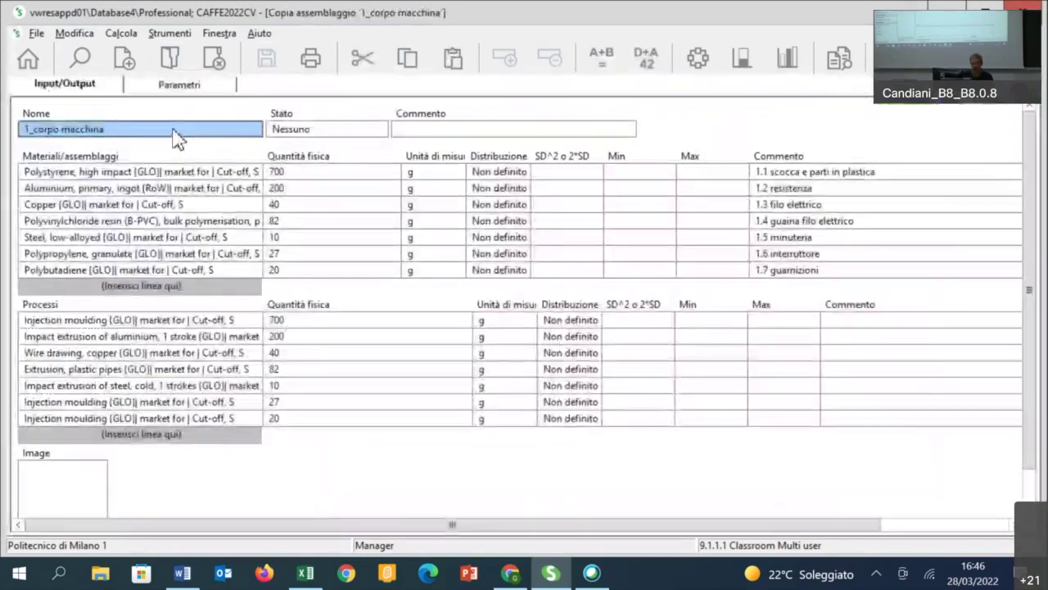
{"action": "left_click", "coordinate": [171, 129]}
{"action": "type", "text": "_P"}
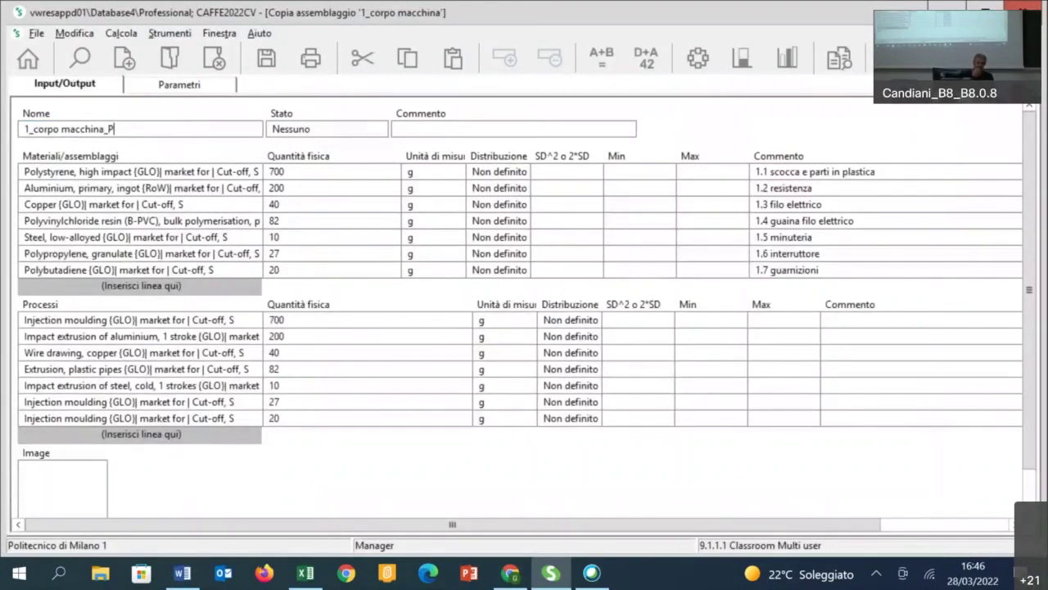
- Delete all material lines from 1_corpo macchina_P, keeping only its processes, then save and close the assembly
{"action": "left_click", "coordinate": [62, 174]}
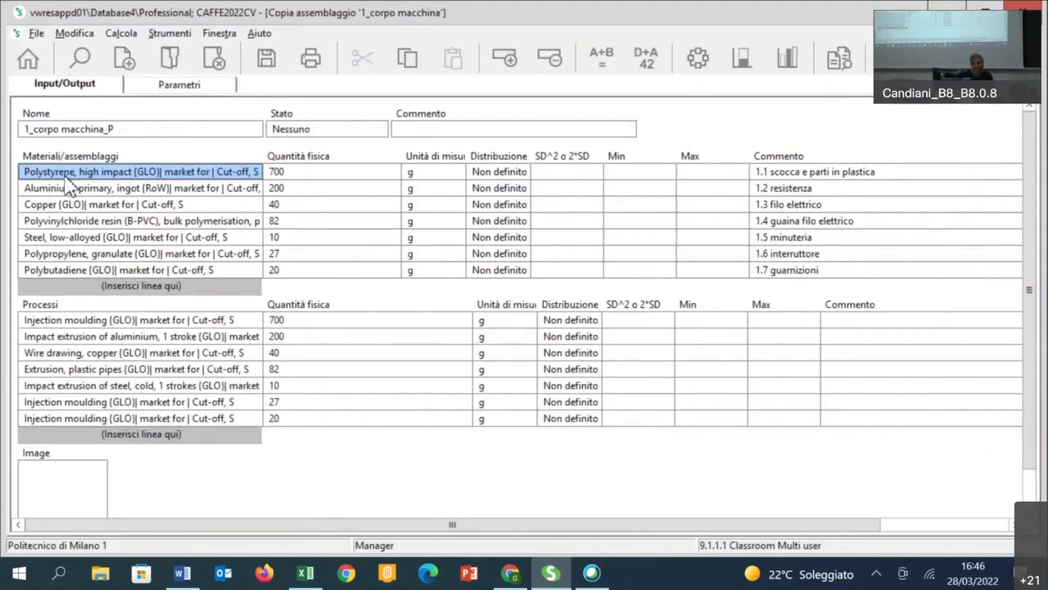
{"action": "left_click", "coordinate": [549, 61]}
{"action": "left_click", "coordinate": [550, 61]}
{"action": "left_click", "coordinate": [550, 60]}
{"action": "left_click", "coordinate": [549, 60]}
{"action": "left_click", "coordinate": [549, 60]}
{"action": "left_click", "coordinate": [549, 60]}
{"action": "left_click", "coordinate": [549, 61]}
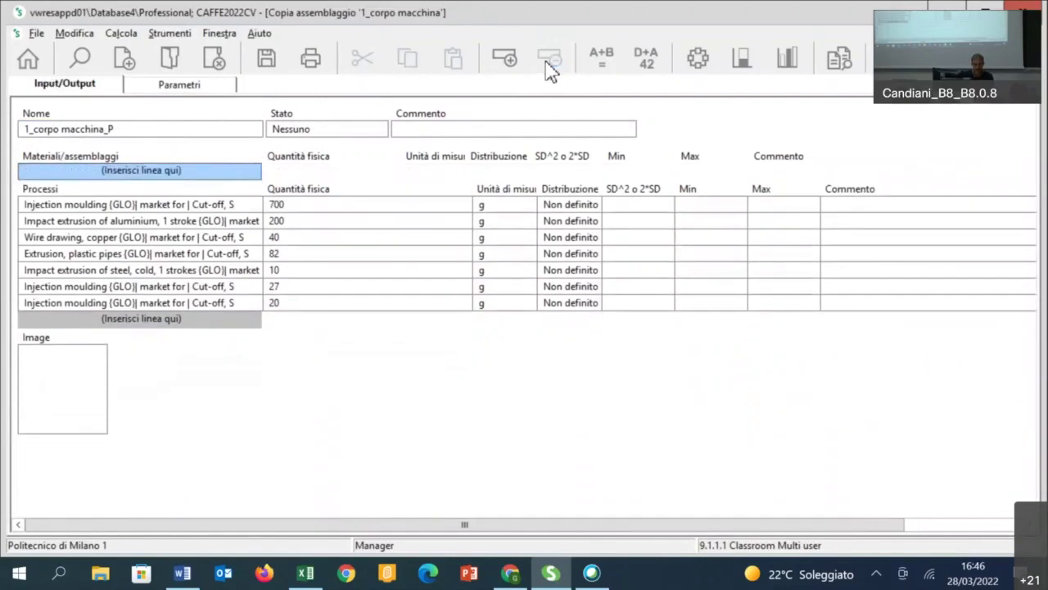
{"action": "left_click", "coordinate": [266, 57]}
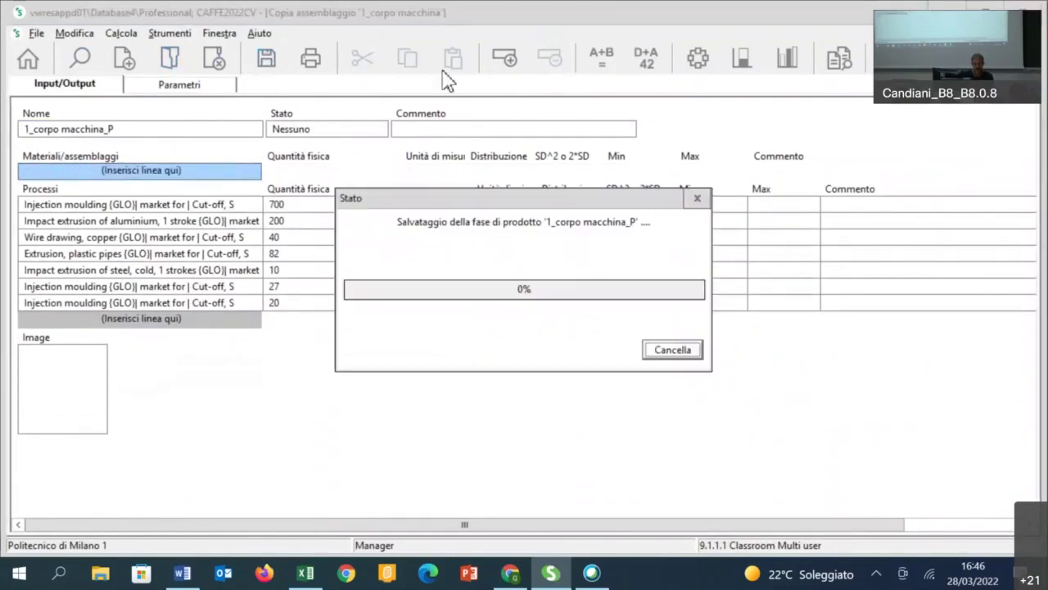
{"action": "left_click", "coordinate": [1042, 46]}
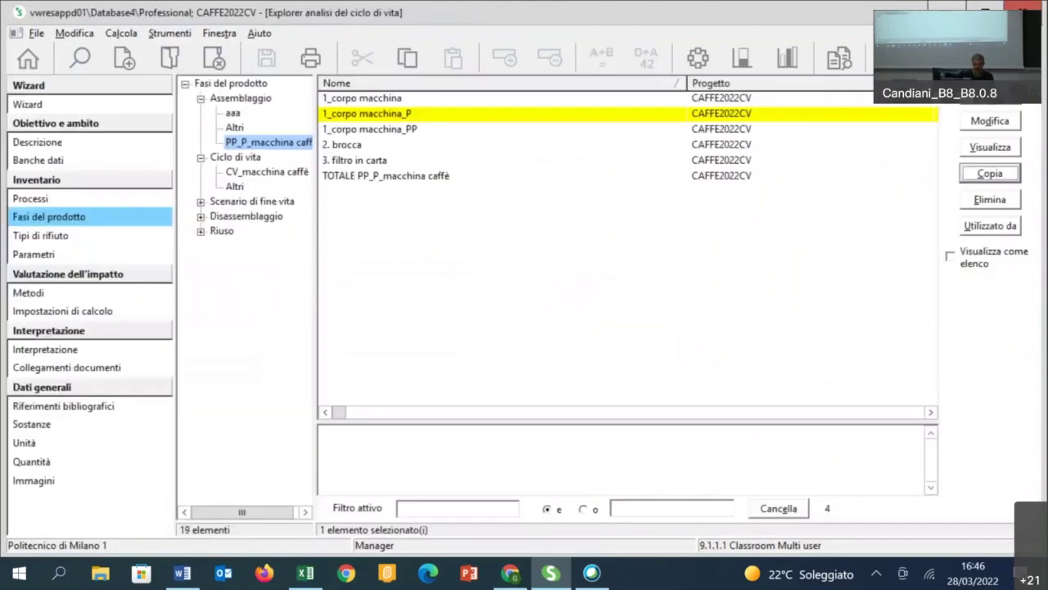
- Copy the 2. brocca assembly and name the copy 2. brocca_PP
{"action": "left_click", "coordinate": [384, 150]}
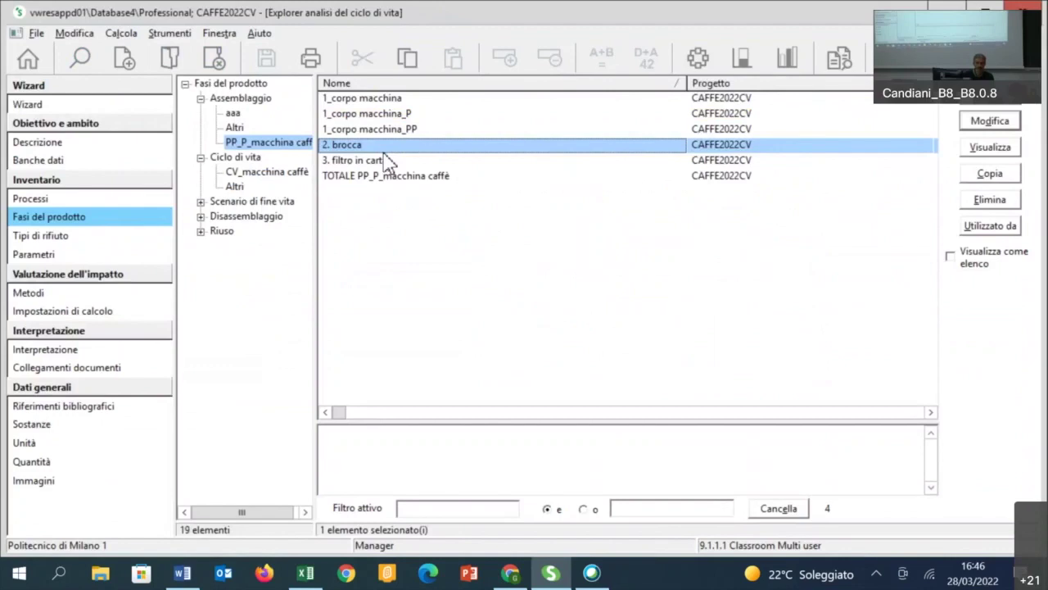
{"action": "left_click", "coordinate": [1004, 179]}
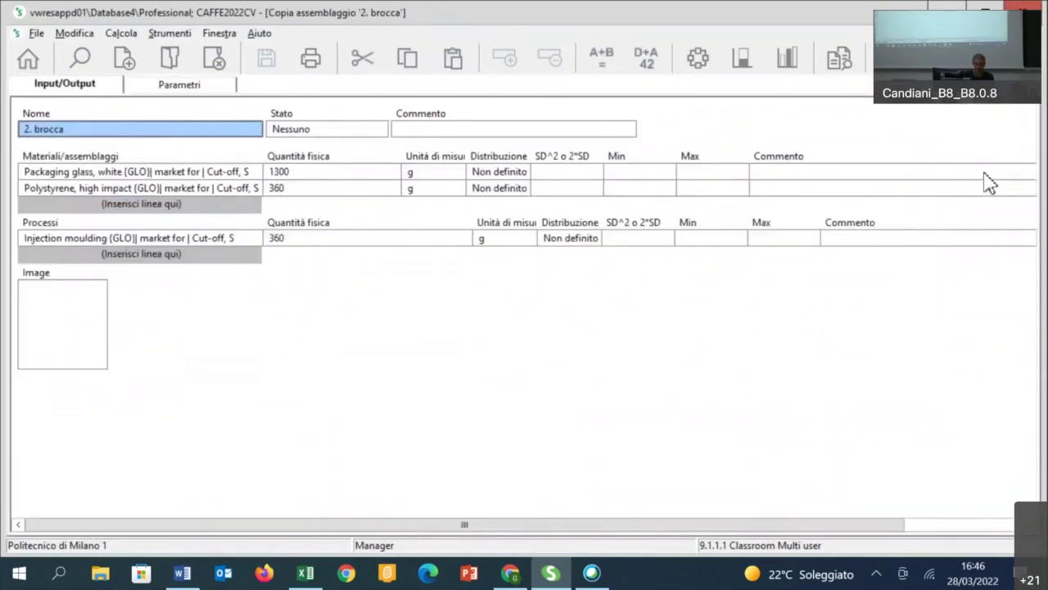
{"action": "left_click", "coordinate": [181, 127]}
{"action": "left_click", "coordinate": [181, 126]}
{"action": "type", "text": "_PP"}
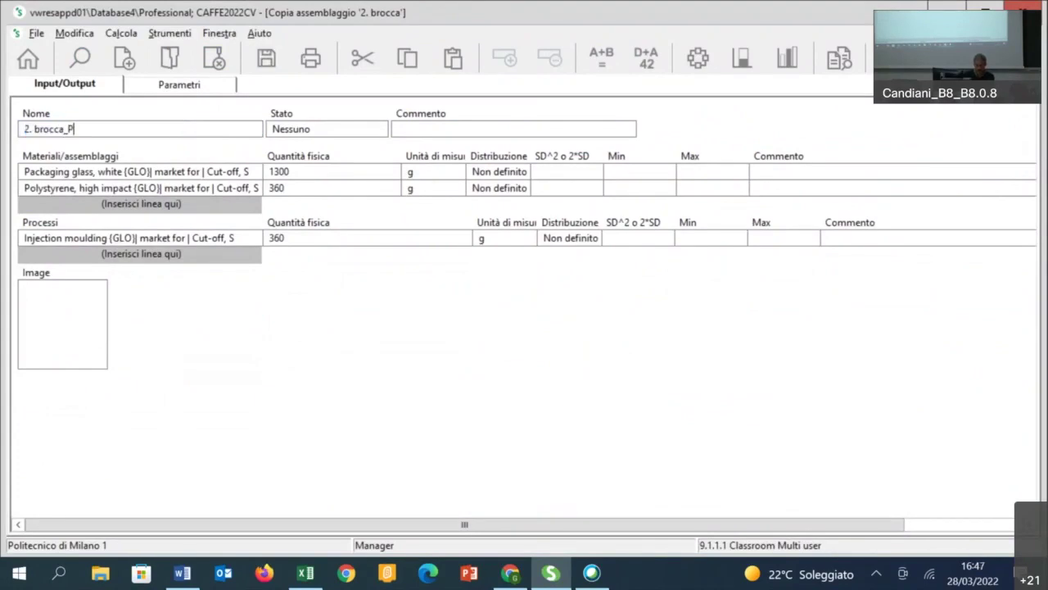
- Delete the injection moulding process line from the 2. brocca_PP copy and try to save it on closing
{"action": "left_click", "coordinate": [141, 242]}
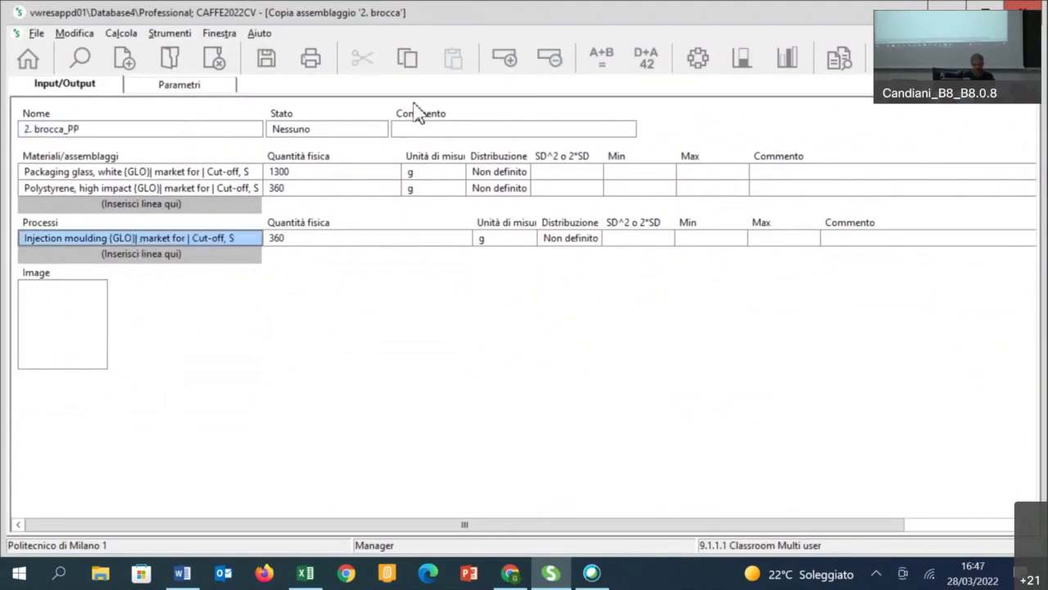
{"action": "left_click", "coordinate": [551, 65]}
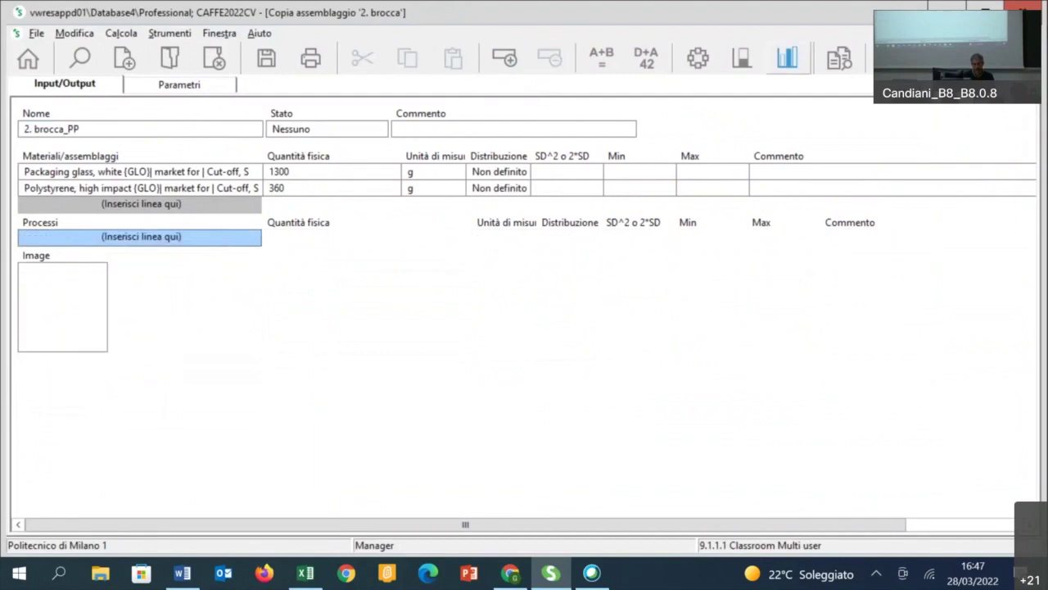
{"action": "left_click", "coordinate": [1042, 44]}
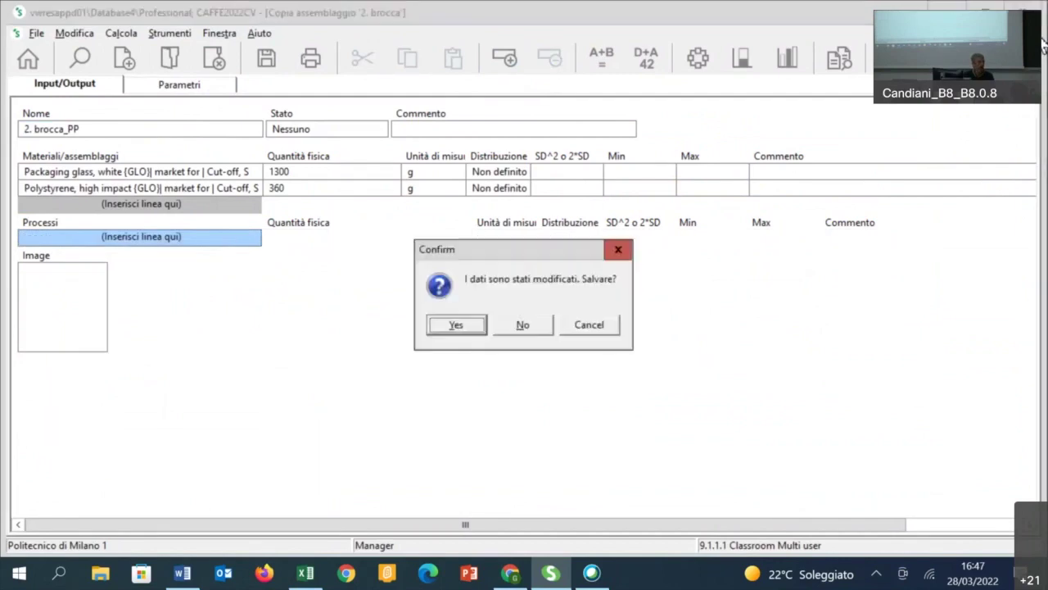
{"action": "left_click", "coordinate": [474, 331]}
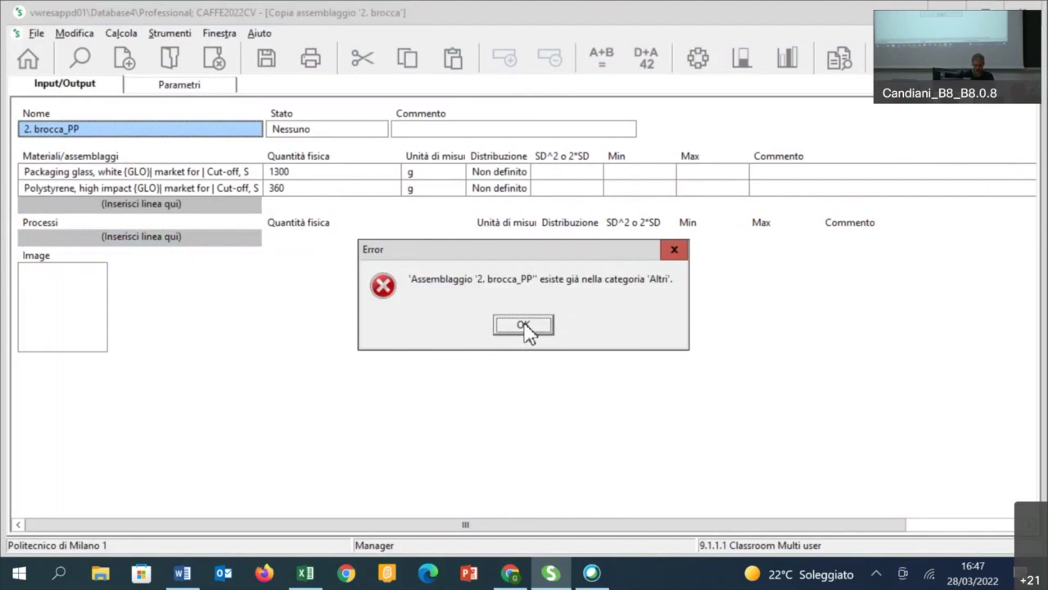
{"action": "left_click", "coordinate": [524, 326]}
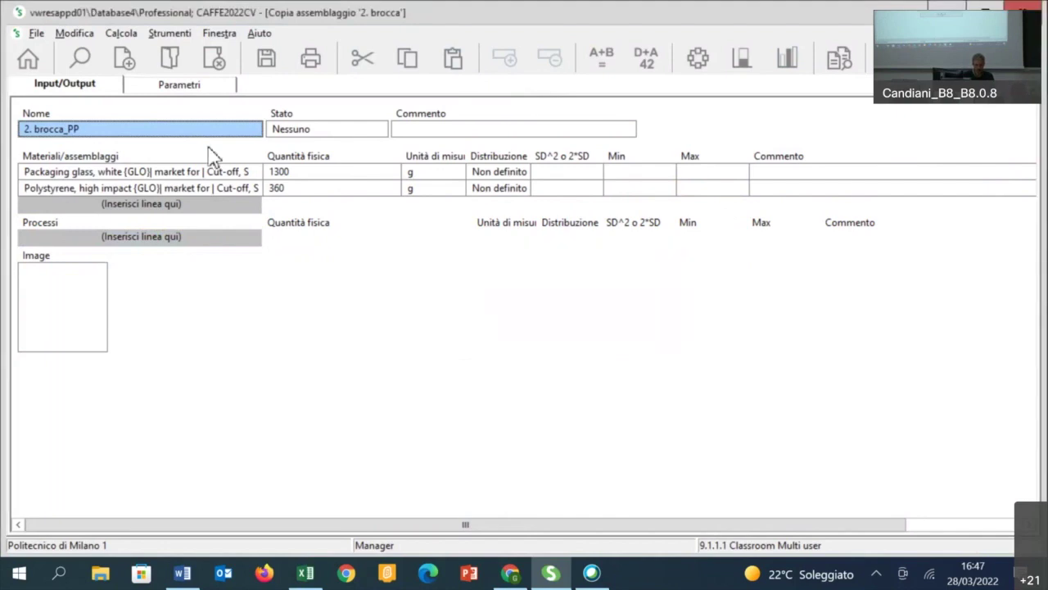
- Rename the materials-only jug copy 2. brocca_PP_, then save and close it
{"action": "left_click", "coordinate": [132, 128]}
{"action": "left_click", "coordinate": [137, 128]}
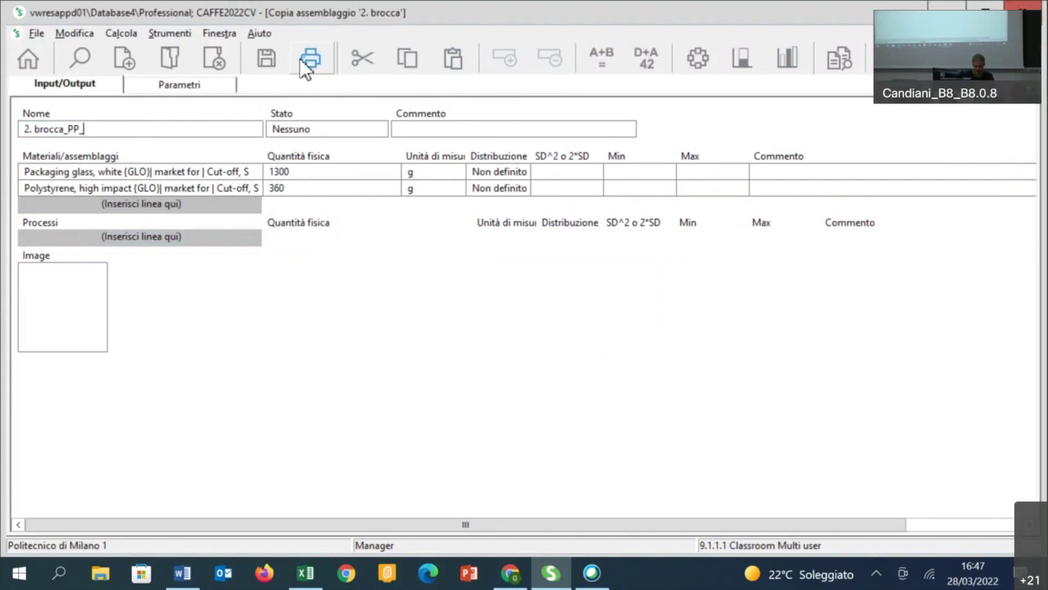
{"action": "left_click", "coordinate": [267, 59]}
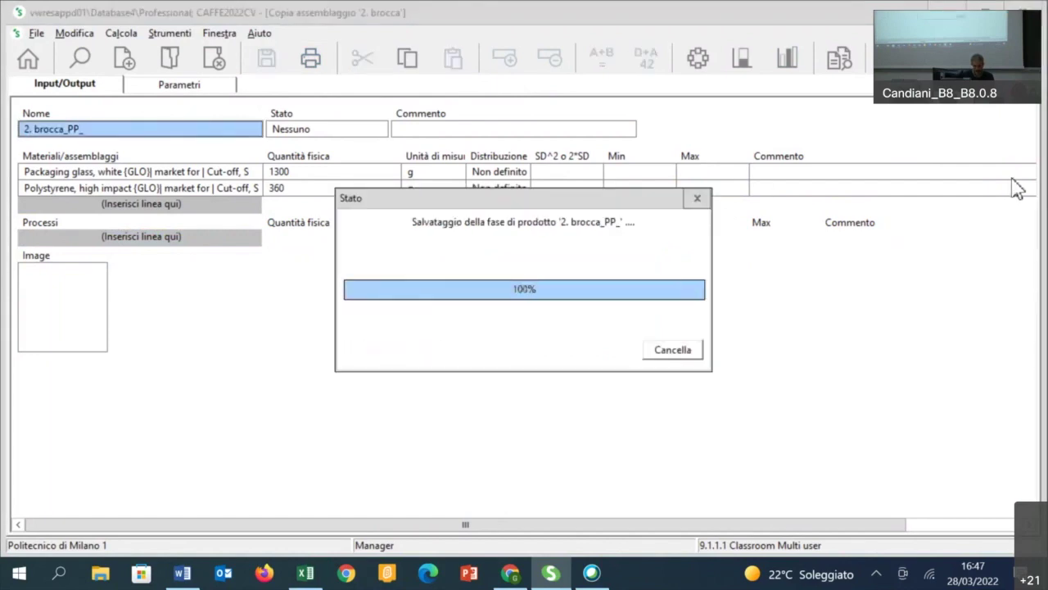
{"action": "left_click", "coordinate": [1040, 33]}
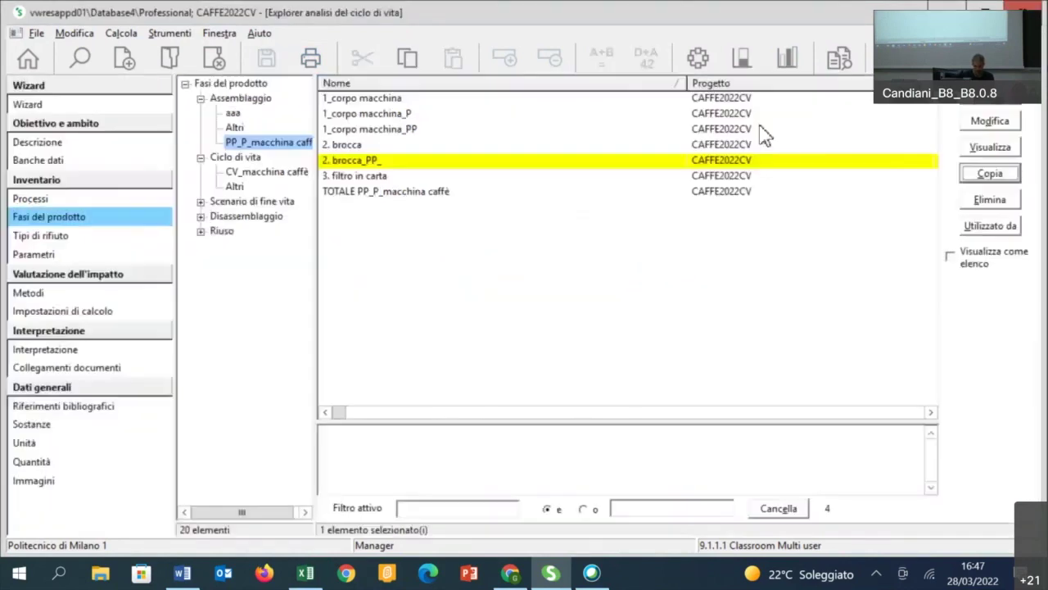
- Copy the original 2. brocca assembly as 2. brocca_P and delete the packaging glass and polystyrene material lines
{"action": "left_click", "coordinate": [360, 145]}
{"action": "left_click", "coordinate": [999, 175]}
{"action": "left_click", "coordinate": [134, 129]}
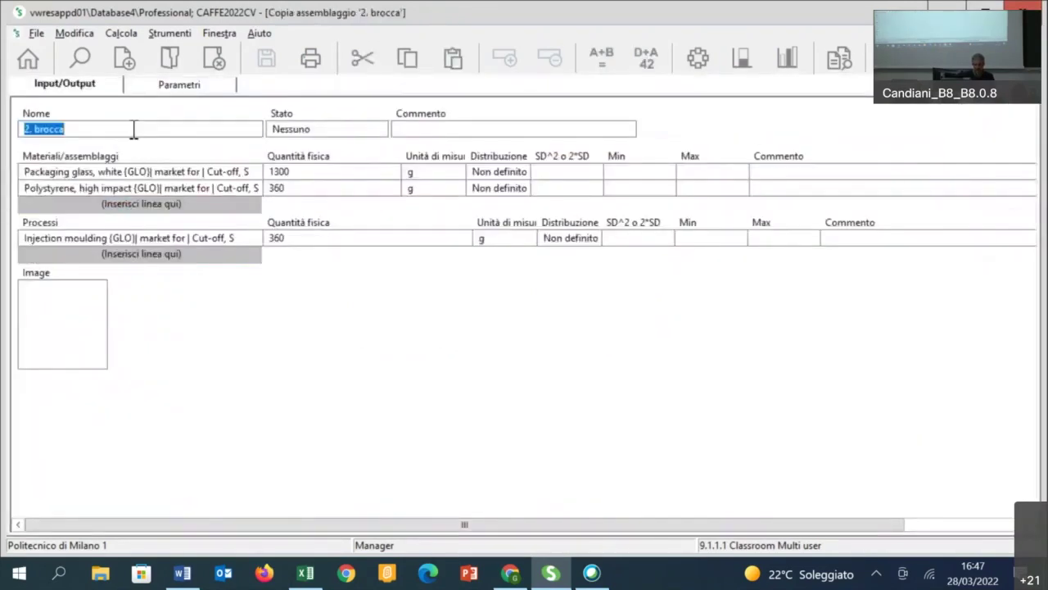
{"action": "left_click", "coordinate": [135, 129]}
{"action": "type", "text": "_P"}
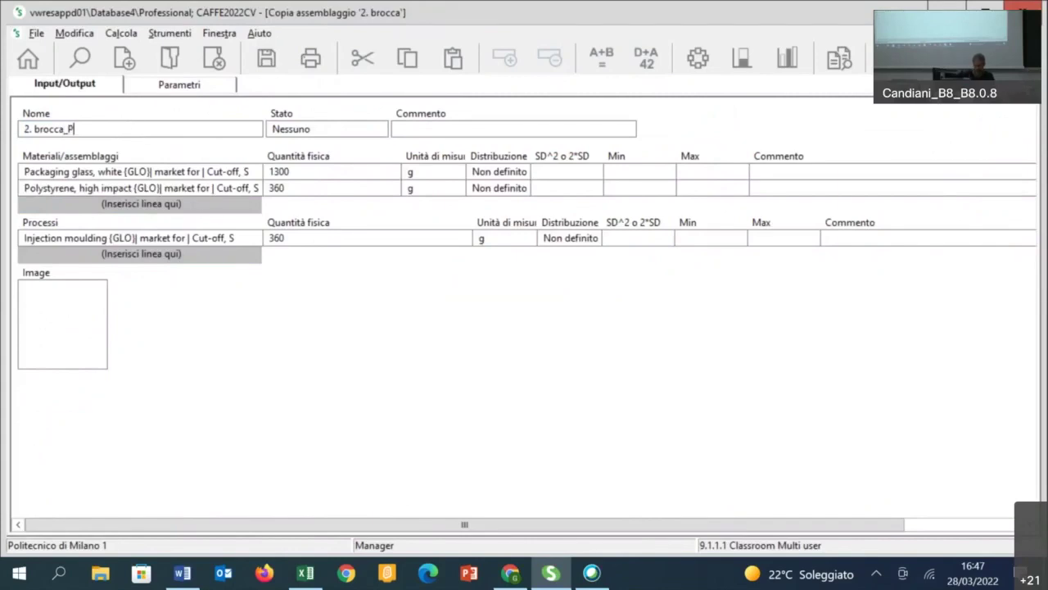
{"action": "left_click", "coordinate": [68, 173]}
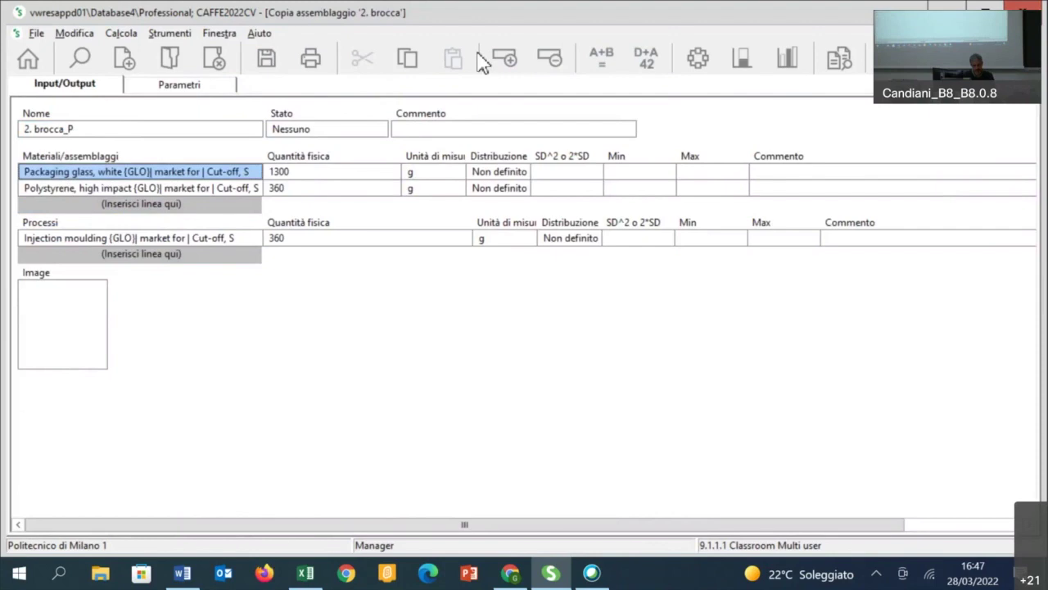
{"action": "left_click", "coordinate": [552, 60]}
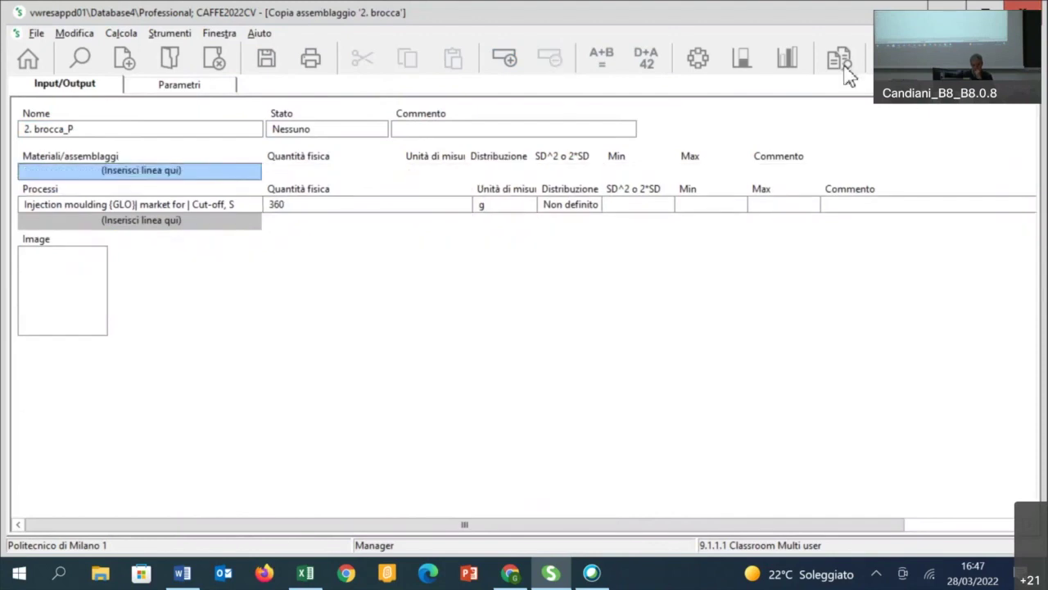
- Rename the processes-only jug copy 2. brocca_P_, then save and close it
{"action": "left_click", "coordinate": [156, 125]}
{"action": "left_click", "coordinate": [158, 127]}
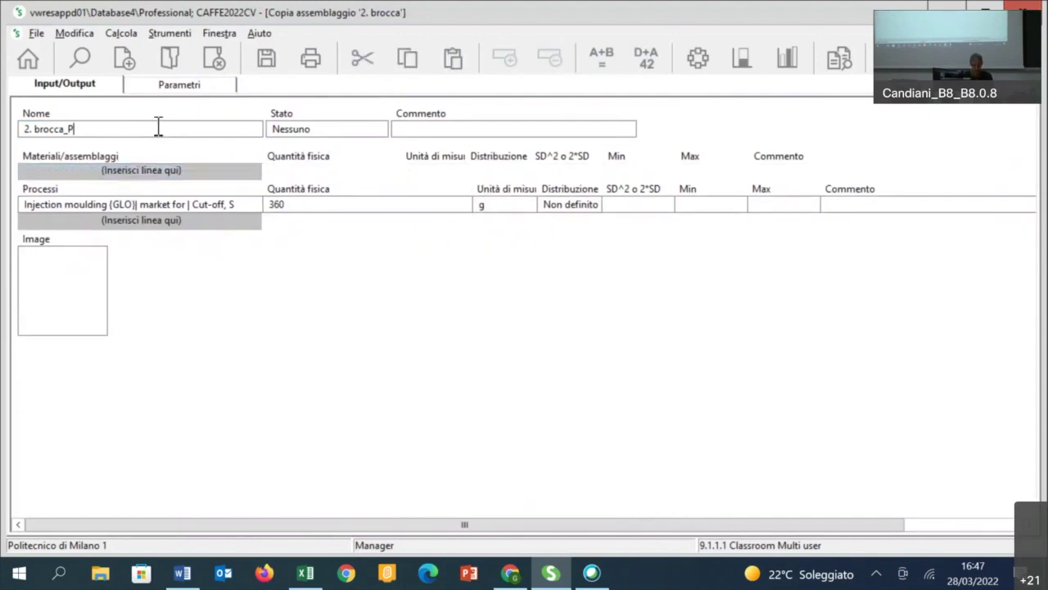
{"action": "type", "text": "_"}
{"action": "left_click", "coordinate": [1024, 5]}
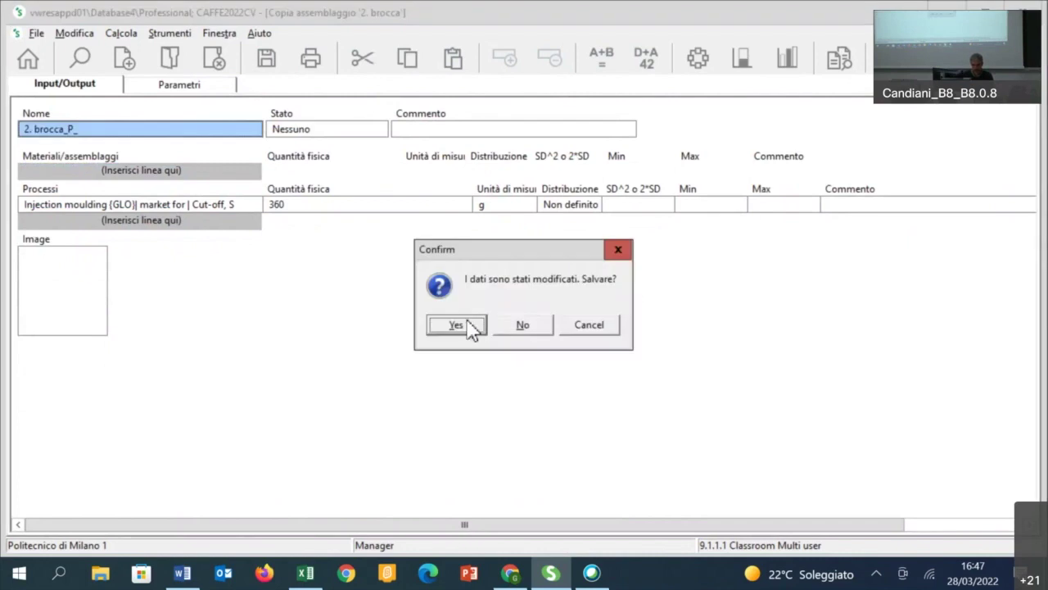
{"action": "left_click", "coordinate": [456, 326]}
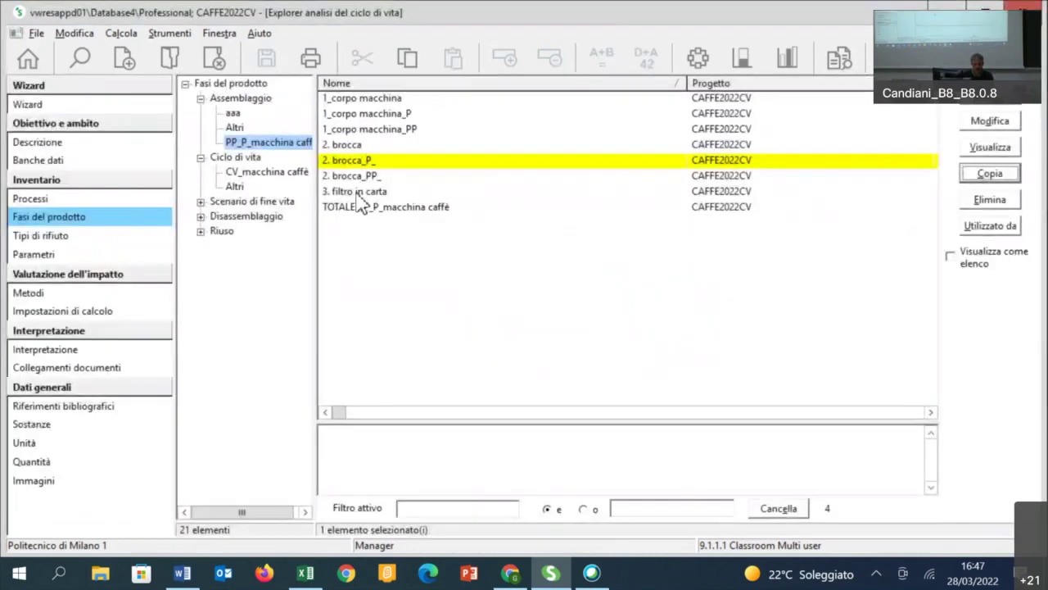
- Copy the TOTALE PP_P_macchina caffè assembly and name the copy TOTALE PP_P_macchina caffè_DIVISI
{"action": "left_click", "coordinate": [357, 196]}
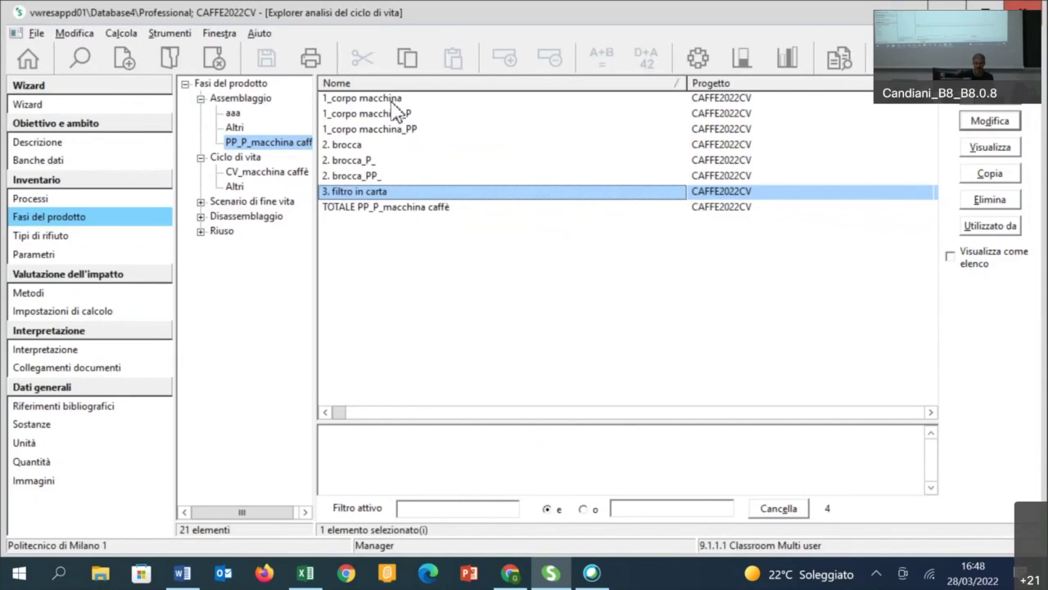
{"action": "left_click", "coordinate": [406, 210]}
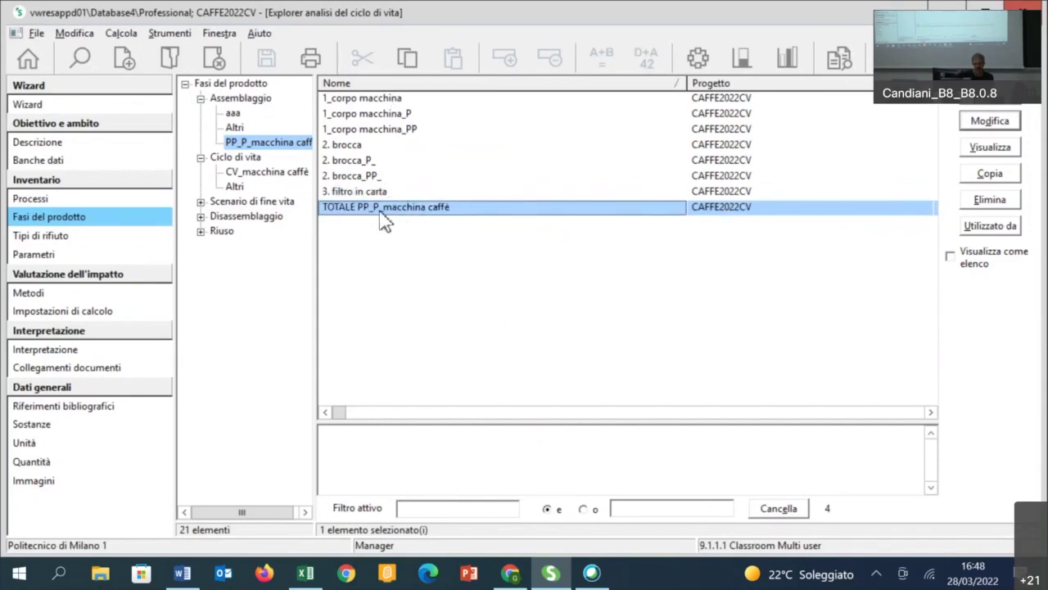
{"action": "left_click", "coordinate": [995, 175]}
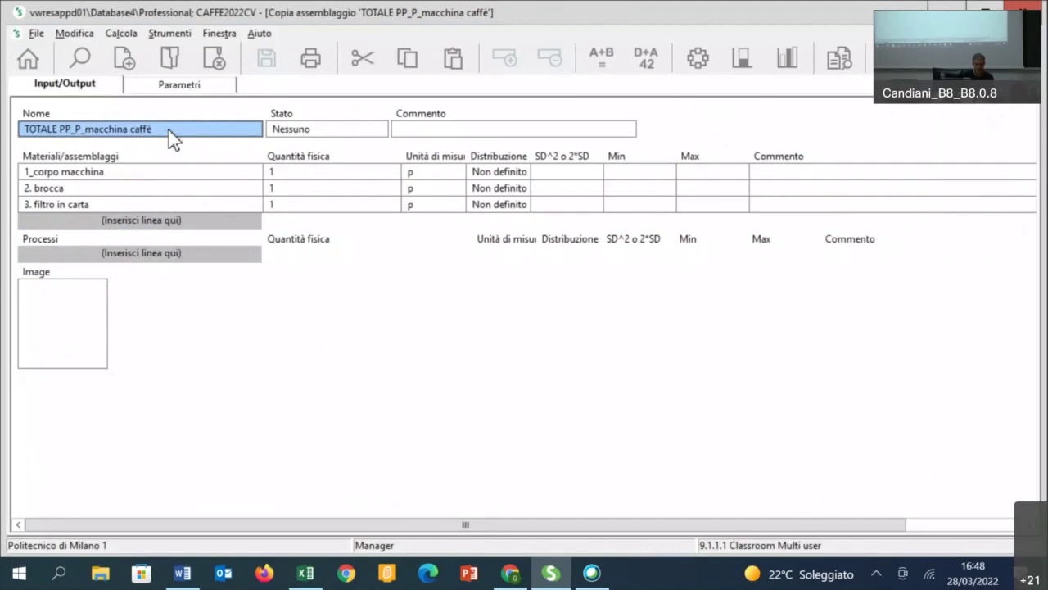
{"action": "left_click", "coordinate": [167, 130]}
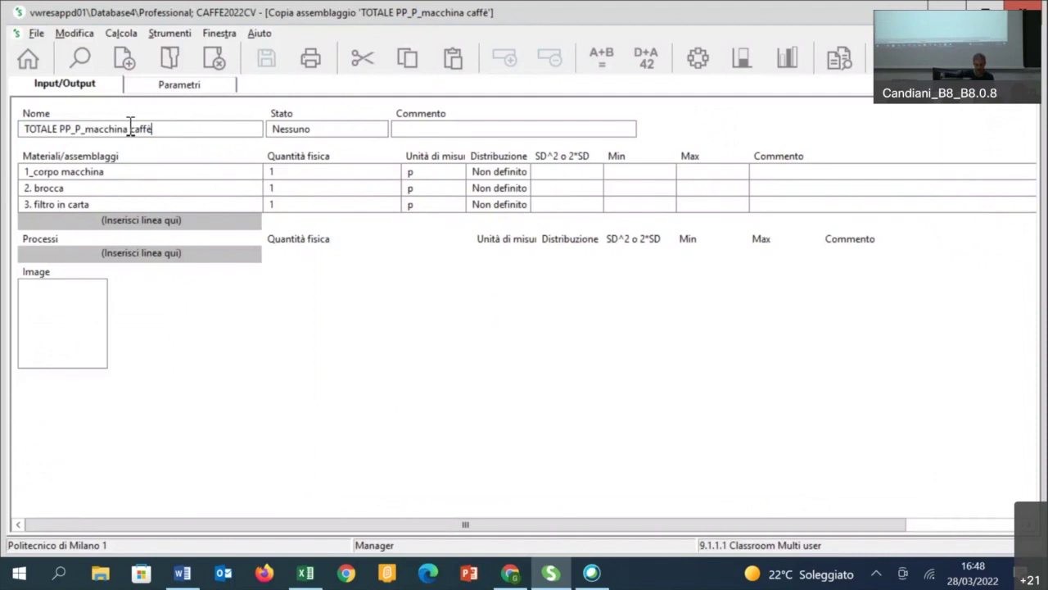
{"action": "type", "text": "_DIVISI"}
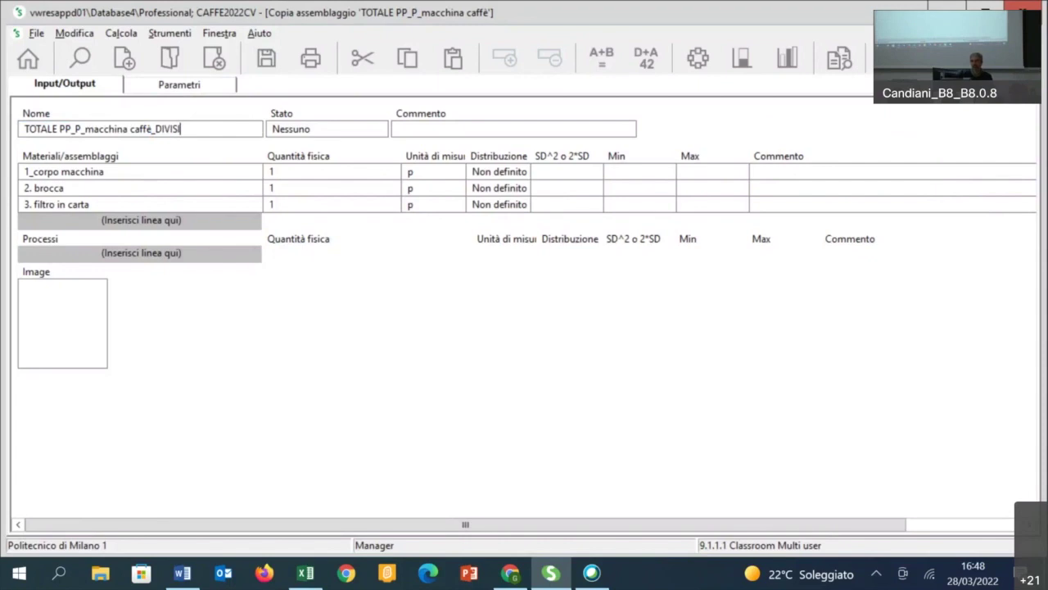
- Delete the 1_corpo macchina, 2. brocca and 3. filtro in carta lines from the DIVISI assembly copy
{"action": "left_click", "coordinate": [170, 175]}
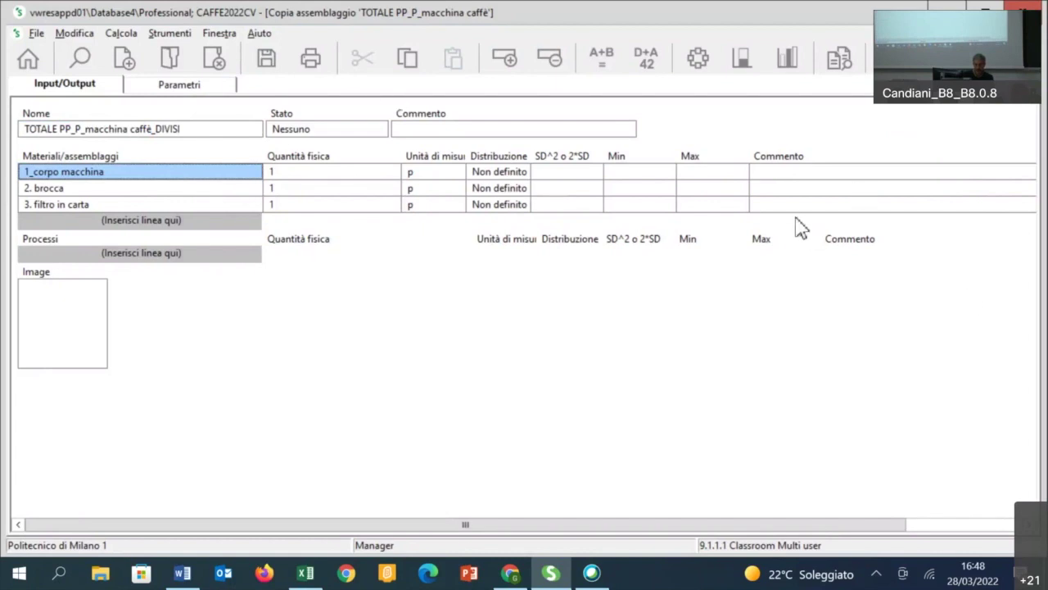
{"action": "left_click", "coordinate": [552, 62]}
{"action": "left_click", "coordinate": [554, 63]}
{"action": "left_click", "coordinate": [554, 63]}
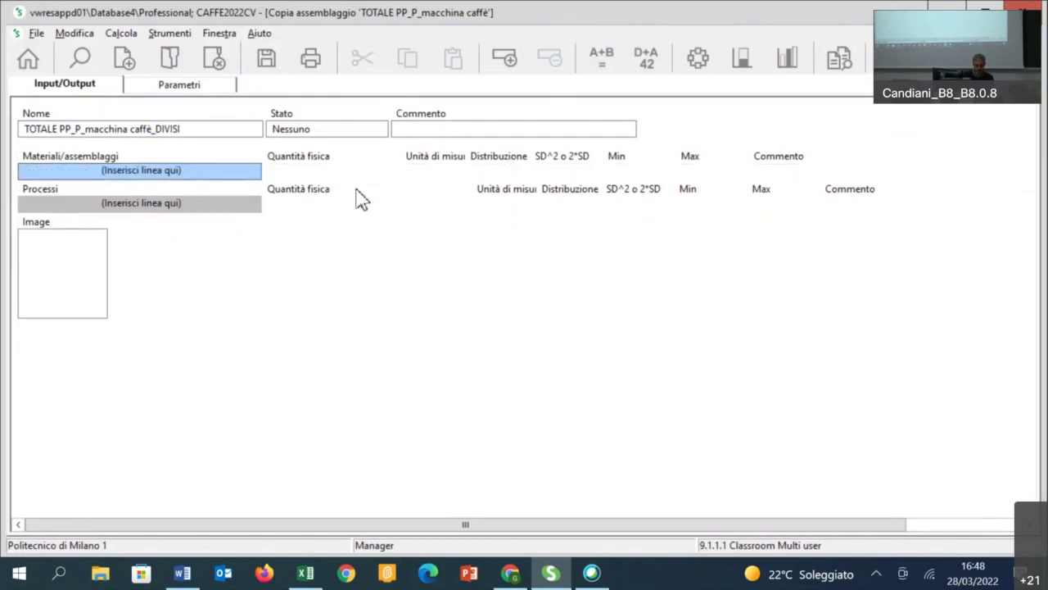
- Add 1_corpo macchina_P to the materials/assemblies of the DIVISI copy with a quantity of 1 p
{"action": "double_click", "coordinate": [85, 173]}
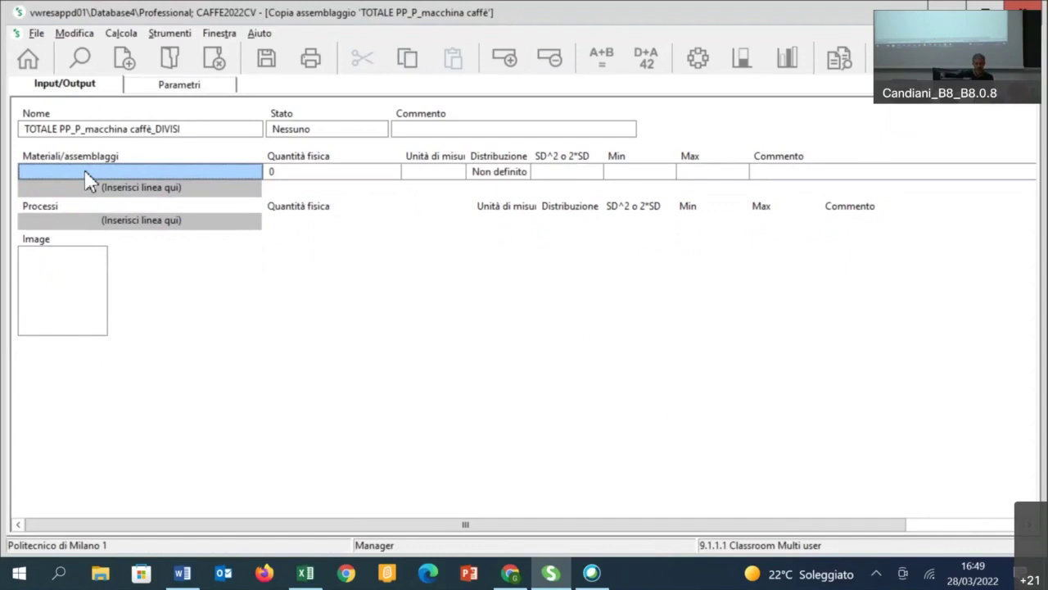
{"action": "double_click", "coordinate": [86, 169]}
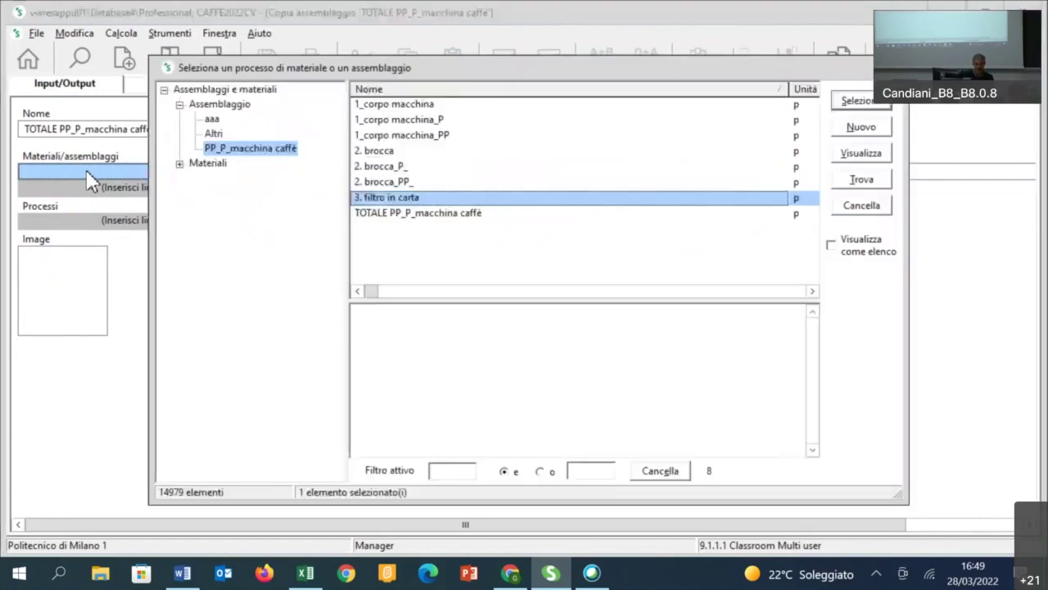
{"action": "left_click", "coordinate": [420, 119]}
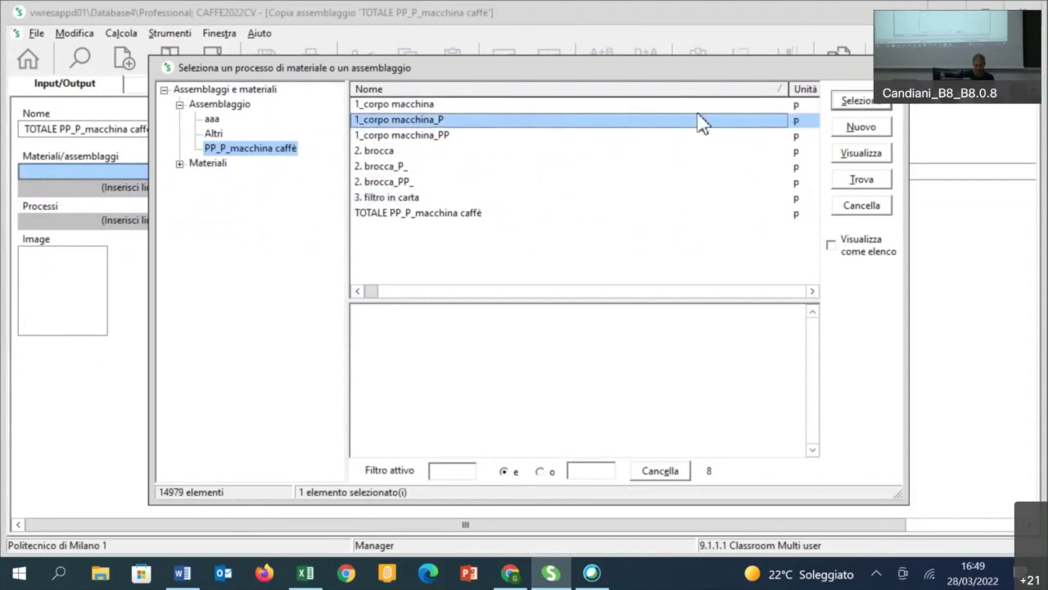
{"action": "left_click", "coordinate": [859, 100]}
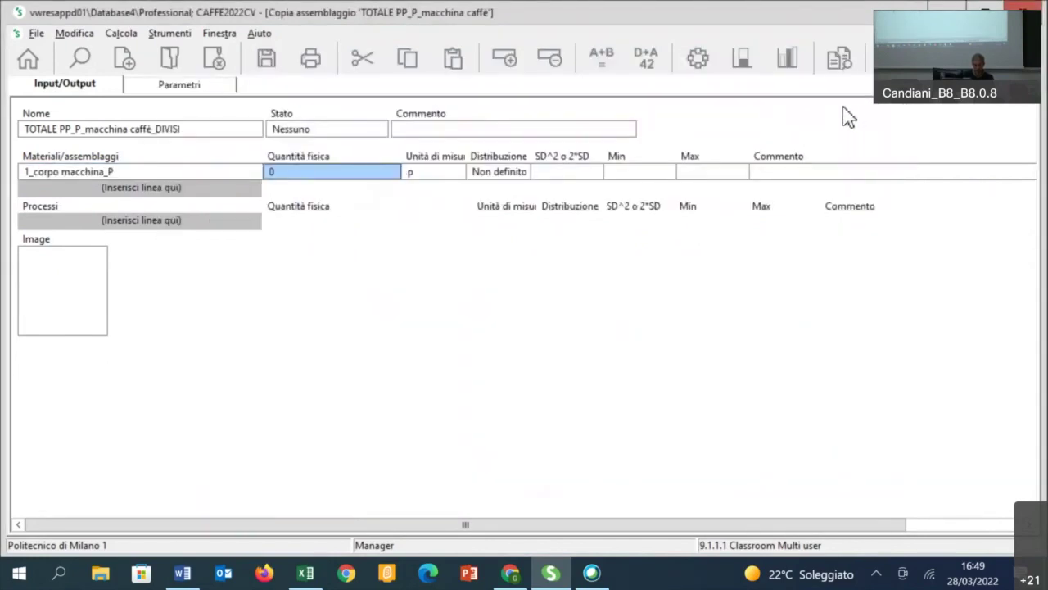
{"action": "type", "text": "1"}
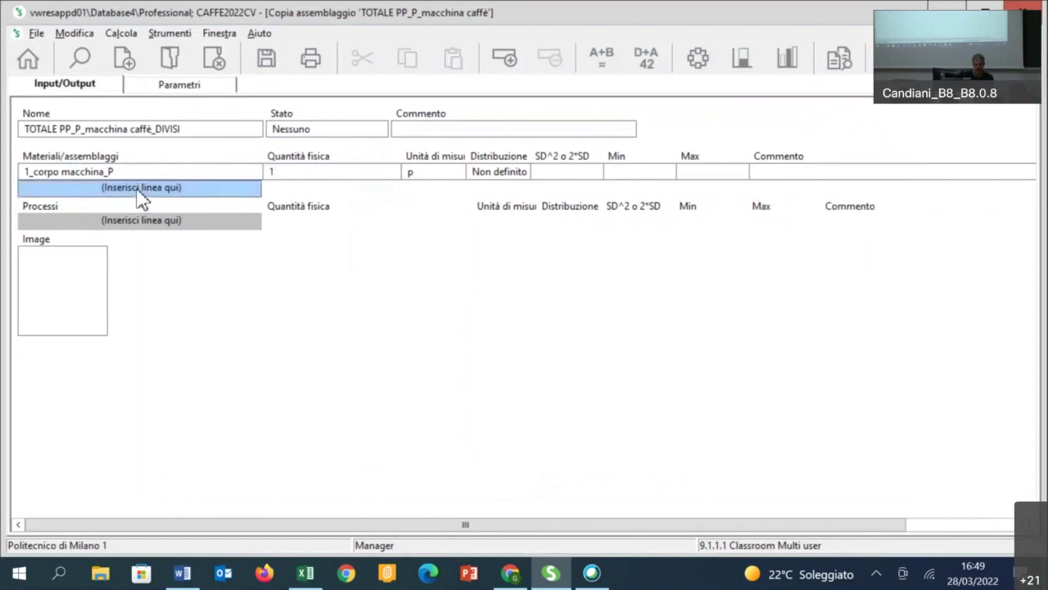
- Add the 1_corpo macchina_PP and 2. brocca_PP_ assemblies as further lines in the DIVISI copy
{"action": "left_click", "coordinate": [141, 190]}
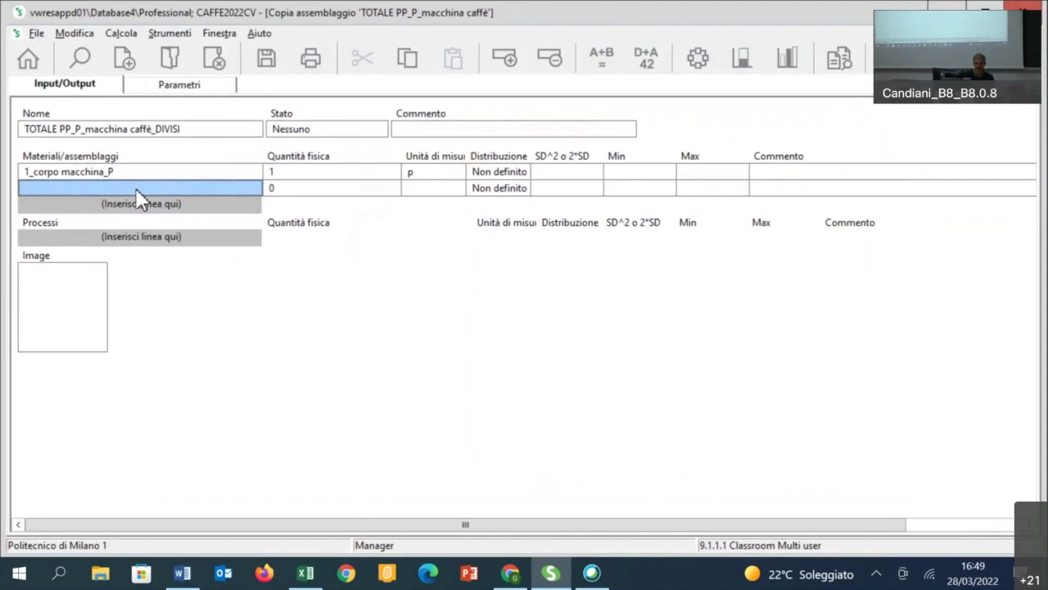
{"action": "double_click", "coordinate": [138, 194]}
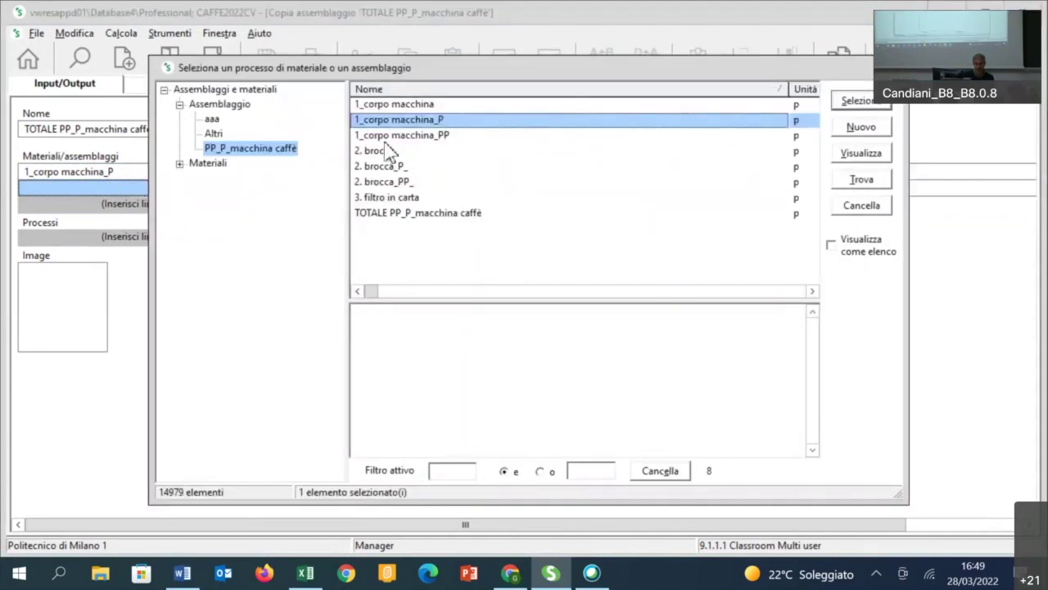
{"action": "double_click", "coordinate": [419, 139]}
{"action": "left_click", "coordinate": [168, 204]}
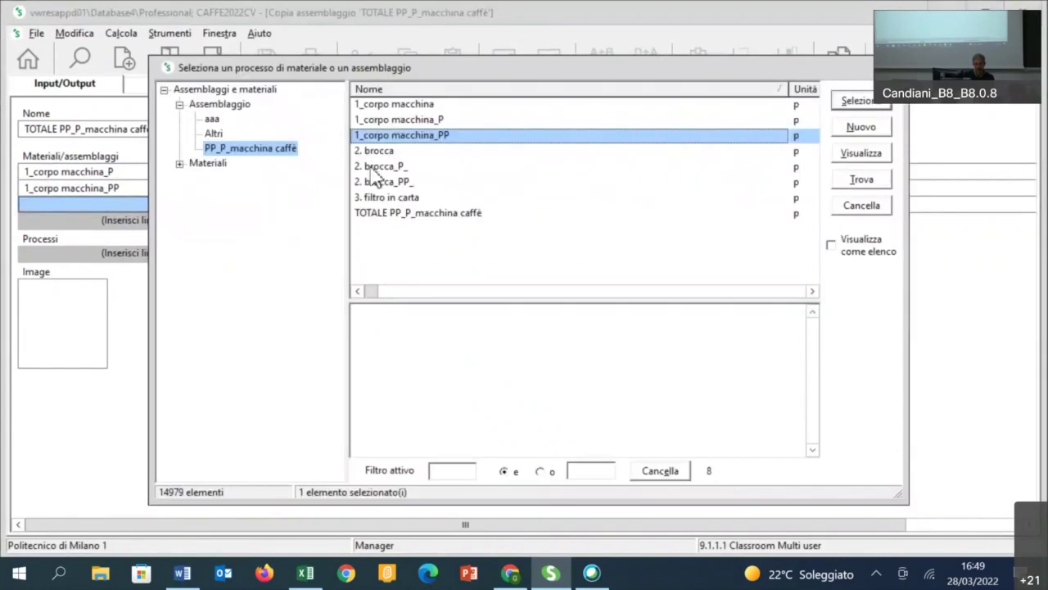
{"action": "key", "text": "Escape"}
{"action": "left_click", "coordinate": [145, 220]}
{"action": "key", "text": "Return"}
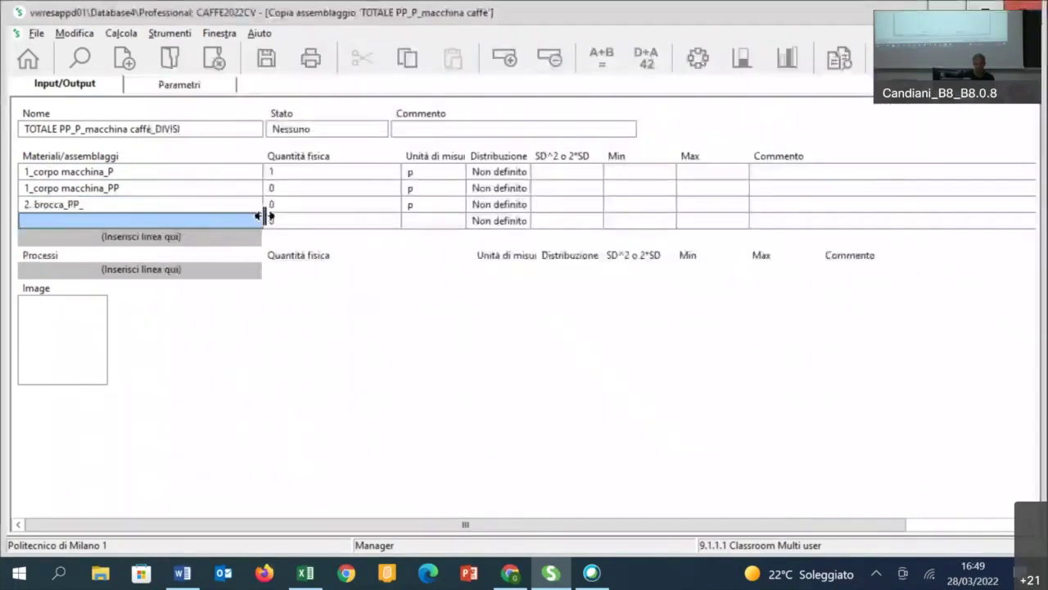
- Add the 2. brocca_P_ and 3. filtro in carta assemblies as the last two lines of the DIVISI copy
{"action": "left_click", "coordinate": [212, 222]}
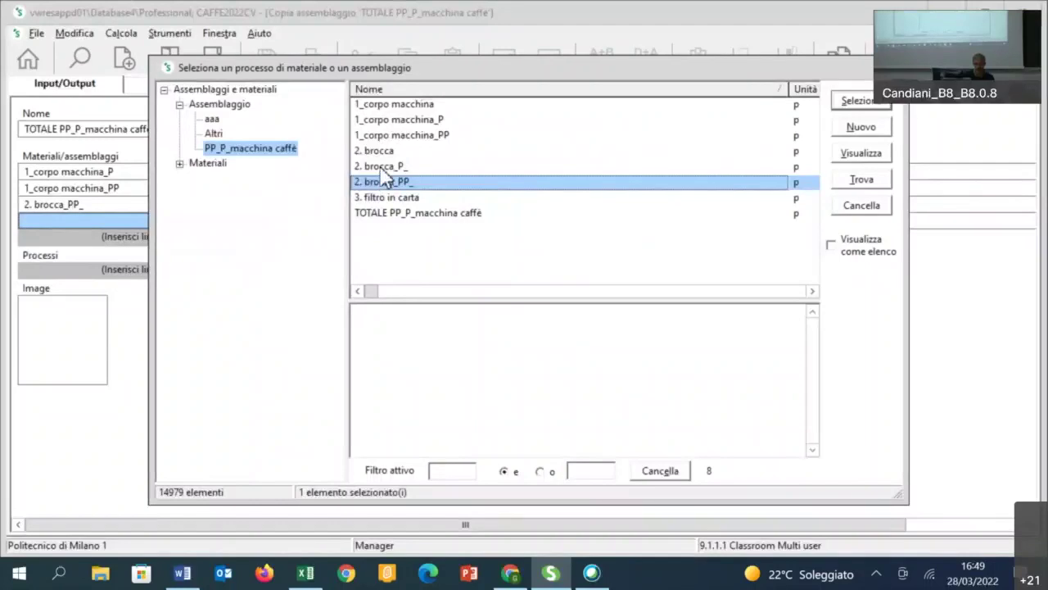
{"action": "left_click", "coordinate": [380, 167]}
{"action": "key", "text": "Return"}
{"action": "left_click", "coordinate": [143, 241]}
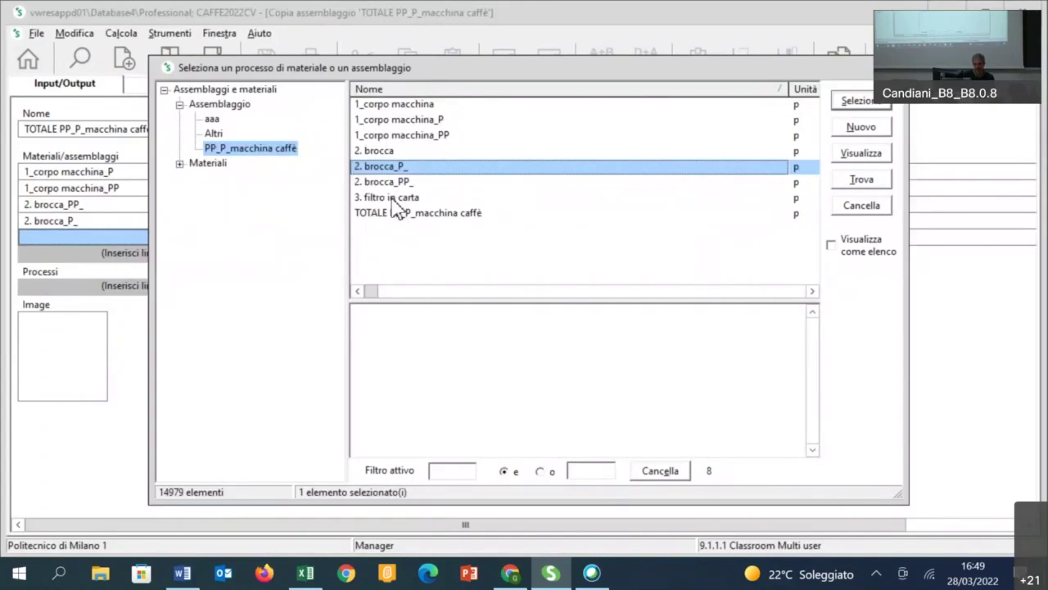
{"action": "left_click", "coordinate": [391, 198]}
{"action": "key", "text": "Return"}
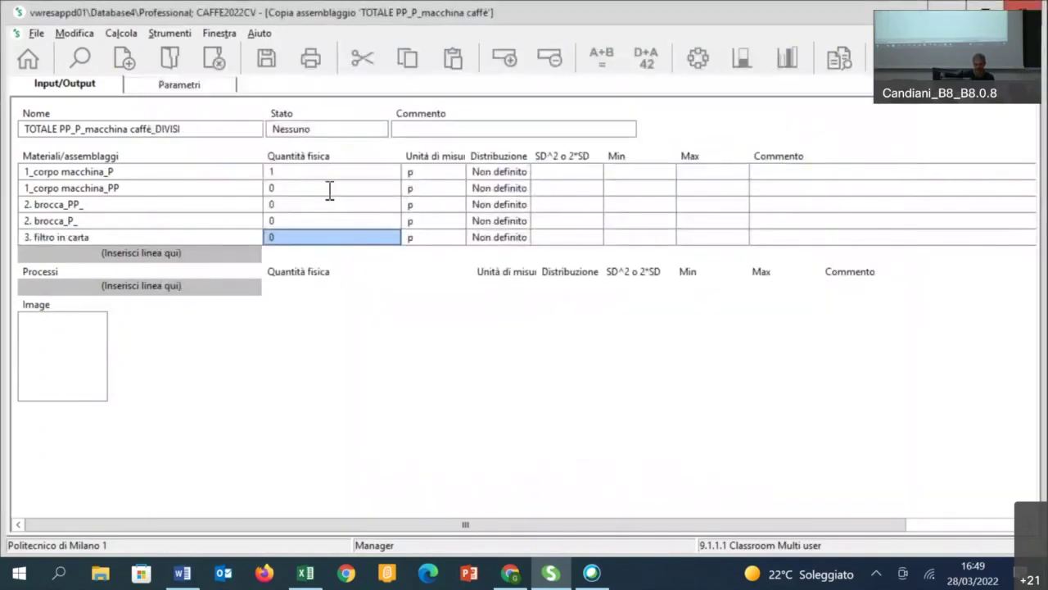
- Set the quantities of 1_corpo macchina_PP, 2. brocca_PP_, 2. brocca_P_ and 3. filtro in carta to 1, then save and close the assembly
{"action": "left_click", "coordinate": [329, 188]}
{"action": "type", "text": "1"}
{"action": "left_click", "coordinate": [319, 206]}
{"action": "type", "text": "1"}
{"action": "left_click", "coordinate": [309, 221]}
{"action": "type", "text": "1"}
{"action": "left_click", "coordinate": [307, 238]}
{"action": "type", "text": "1"}
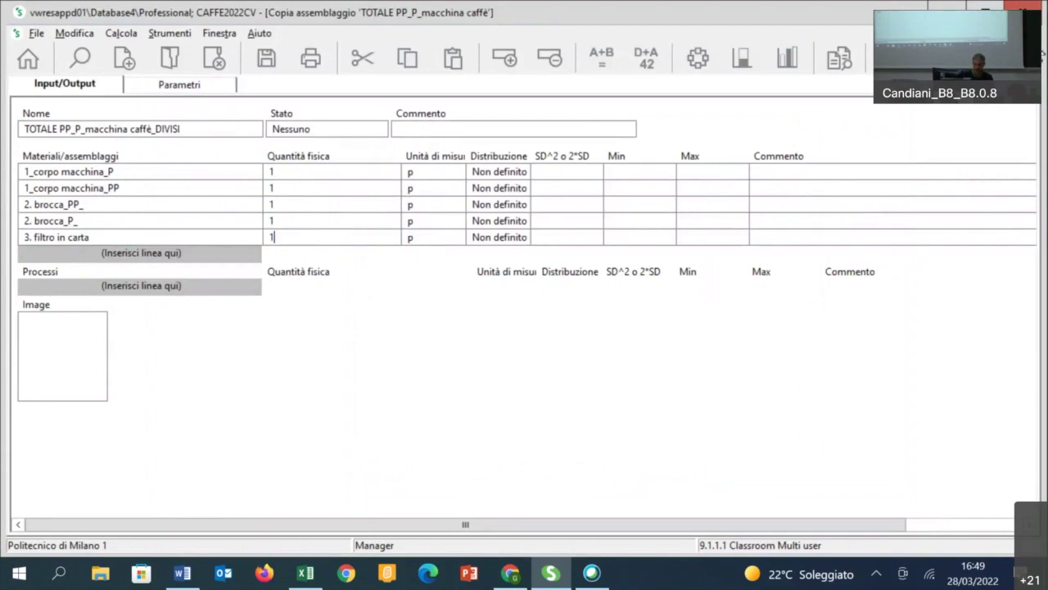
{"action": "left_click", "coordinate": [1039, 33]}
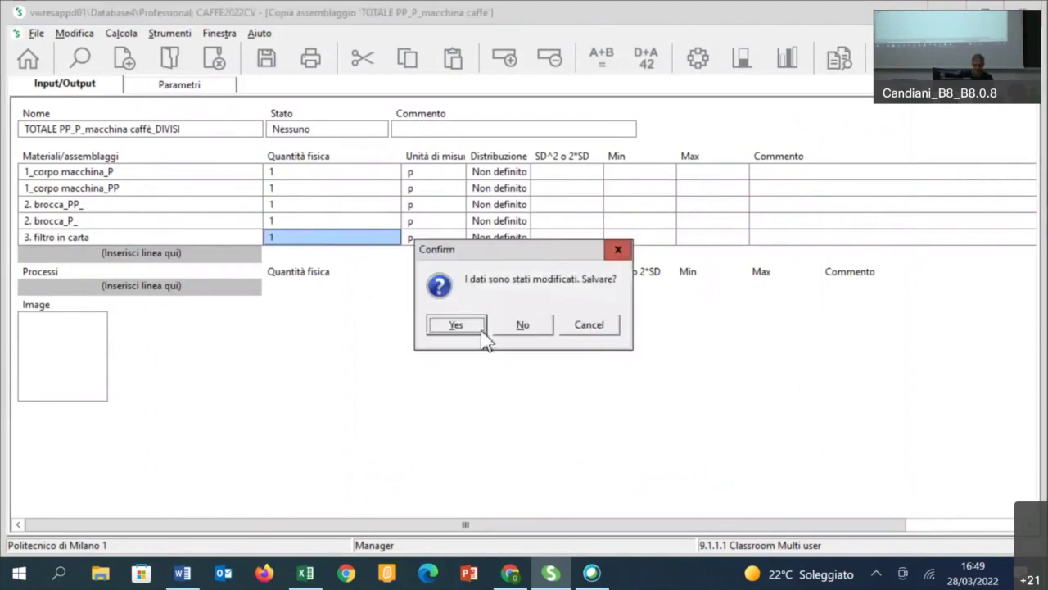
{"action": "left_click", "coordinate": [456, 329]}
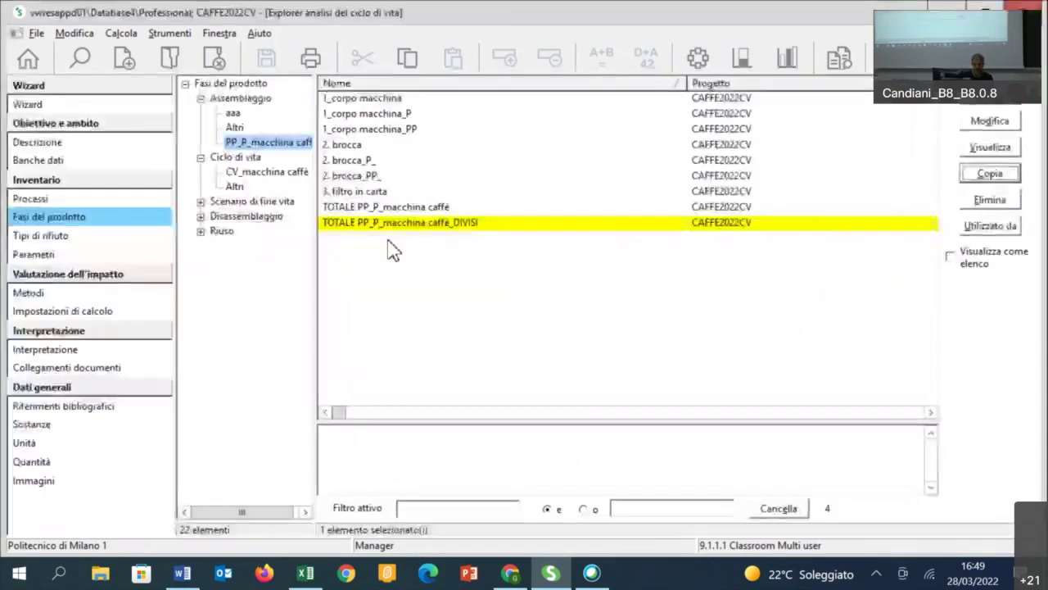
- Copy the TOTALE CV_macchina caffè life cycle and name the copy TOTALE CV_macchina caffè_DIVISI
{"action": "left_click", "coordinate": [241, 174]}
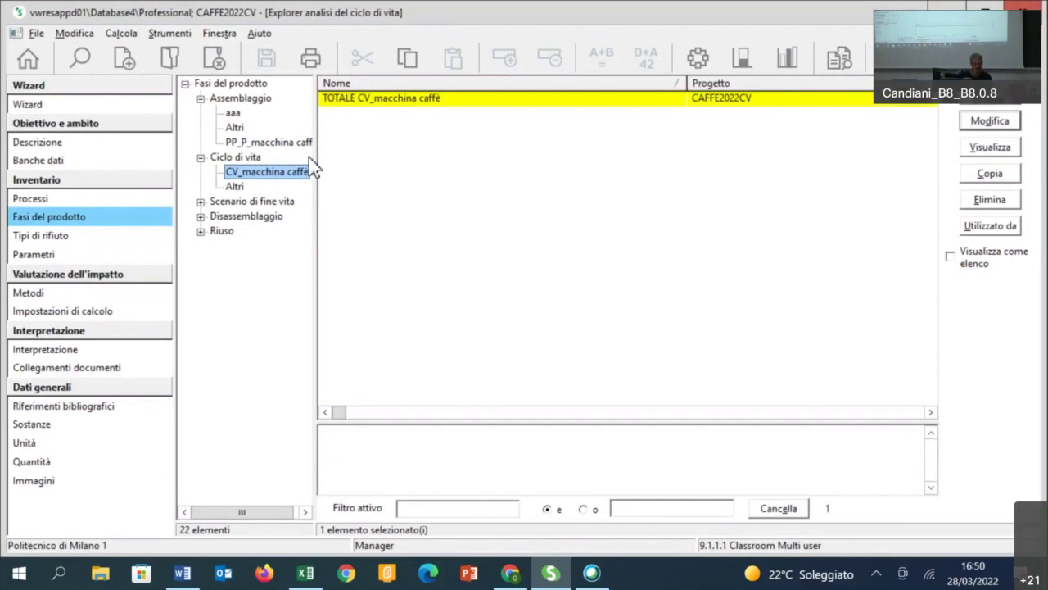
{"action": "left_click", "coordinate": [375, 100]}
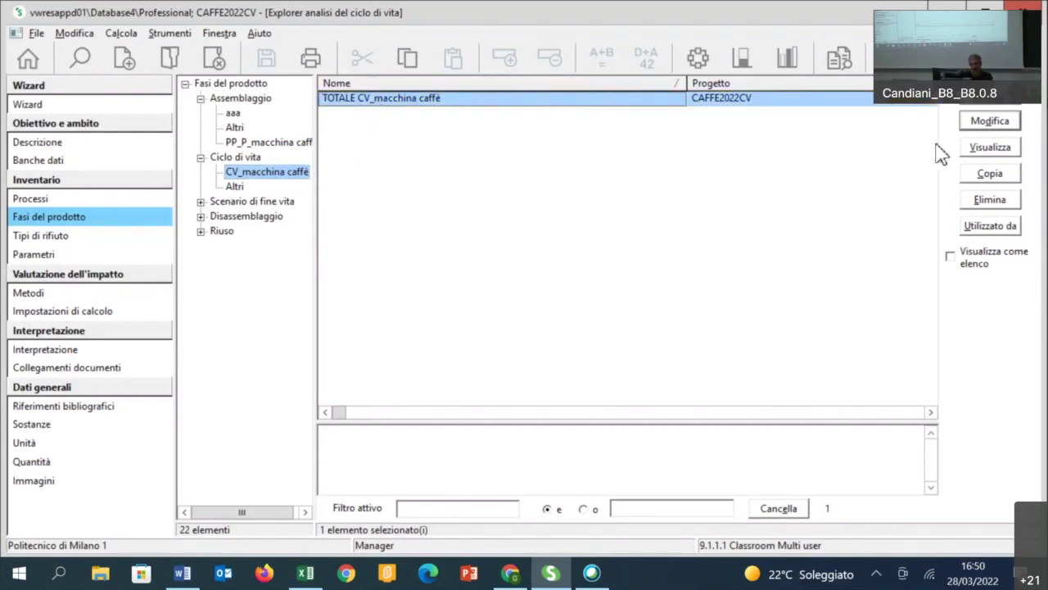
{"action": "left_click", "coordinate": [988, 175]}
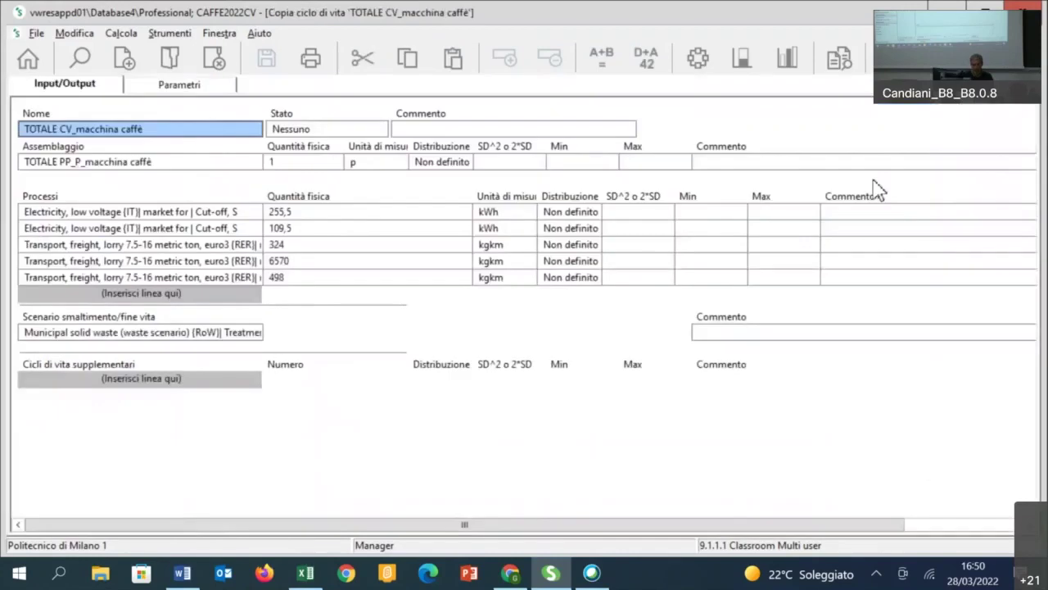
{"action": "left_click", "coordinate": [176, 129]}
{"action": "left_click", "coordinate": [176, 128]}
{"action": "type", "text": "_D"}
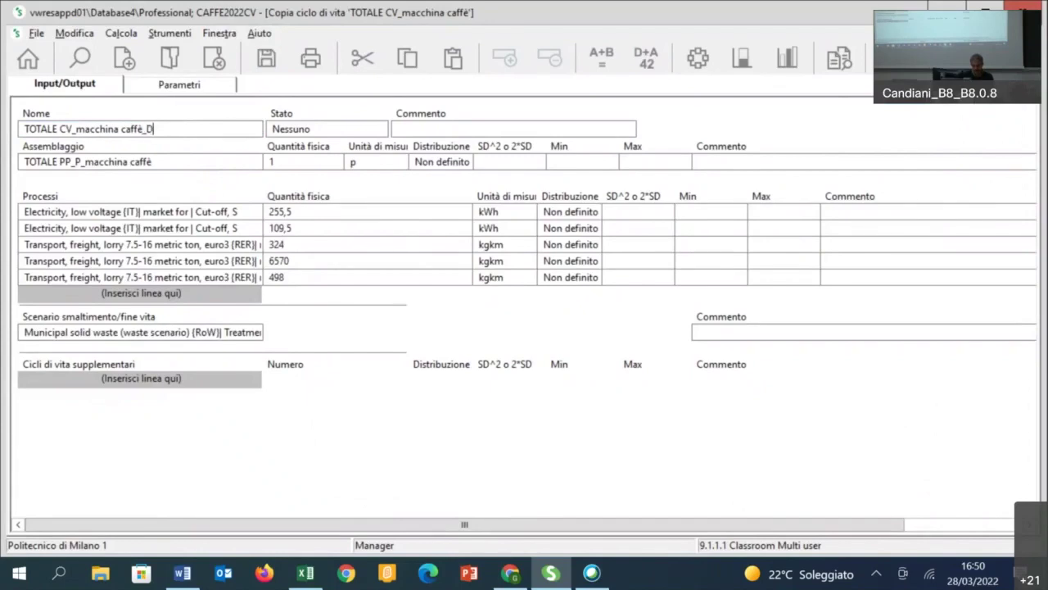
{"action": "type", "text": "IVISI"}
- Replace the life cycle copy's assembly with TOTALE PP_P_macchina caffè_DIVISI
{"action": "double_click", "coordinate": [224, 163]}
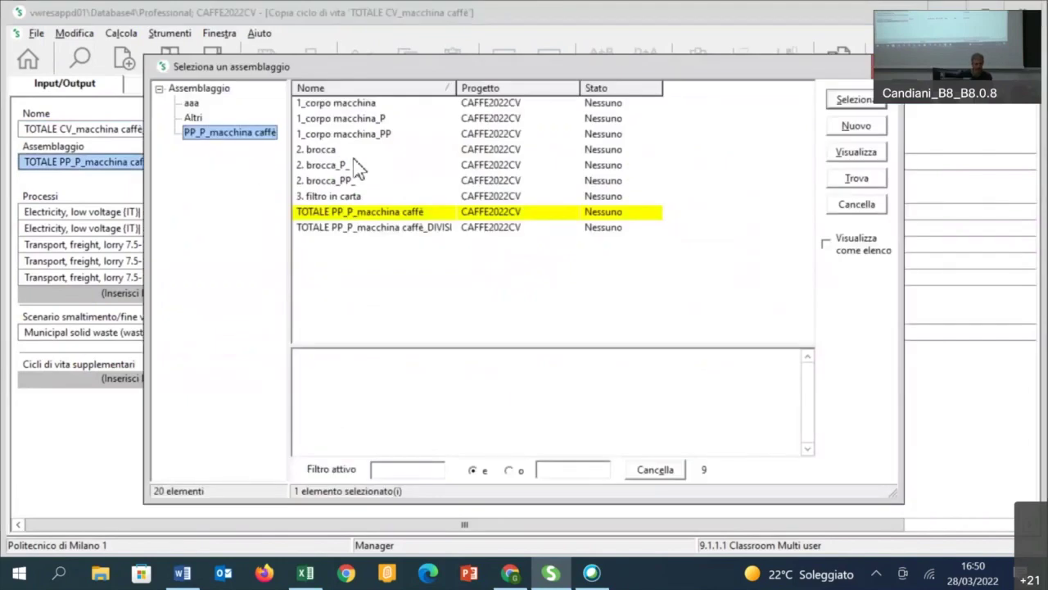
{"action": "left_click", "coordinate": [416, 229]}
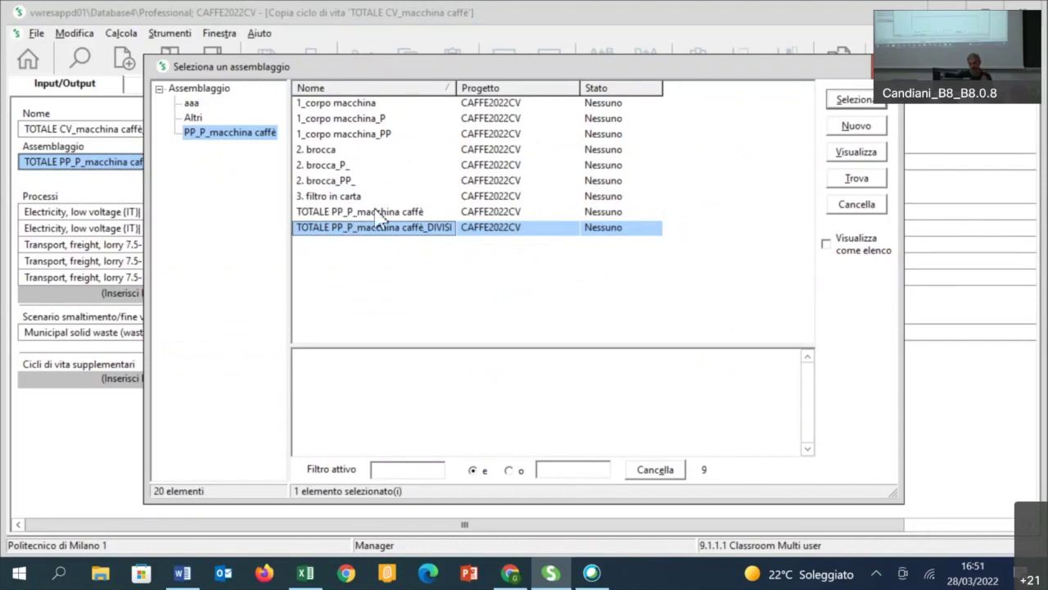
{"action": "left_click", "coordinate": [851, 101]}
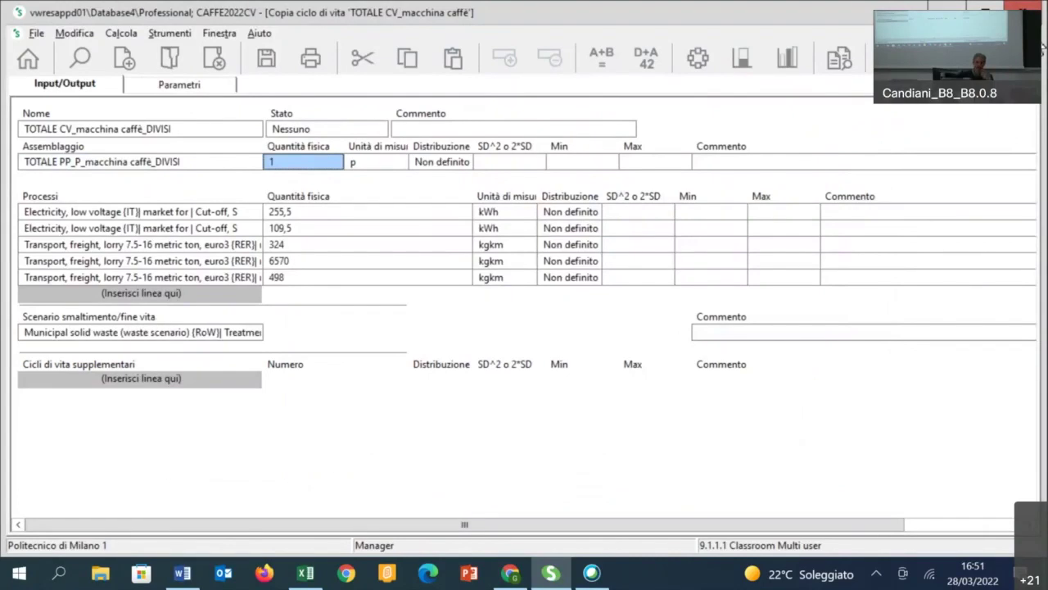
- Set the quantity of the first low-voltage electricity process to the sum 255,5+109,5 kWh
{"action": "left_click", "coordinate": [396, 208]}
{"action": "left_click", "coordinate": [397, 209]}
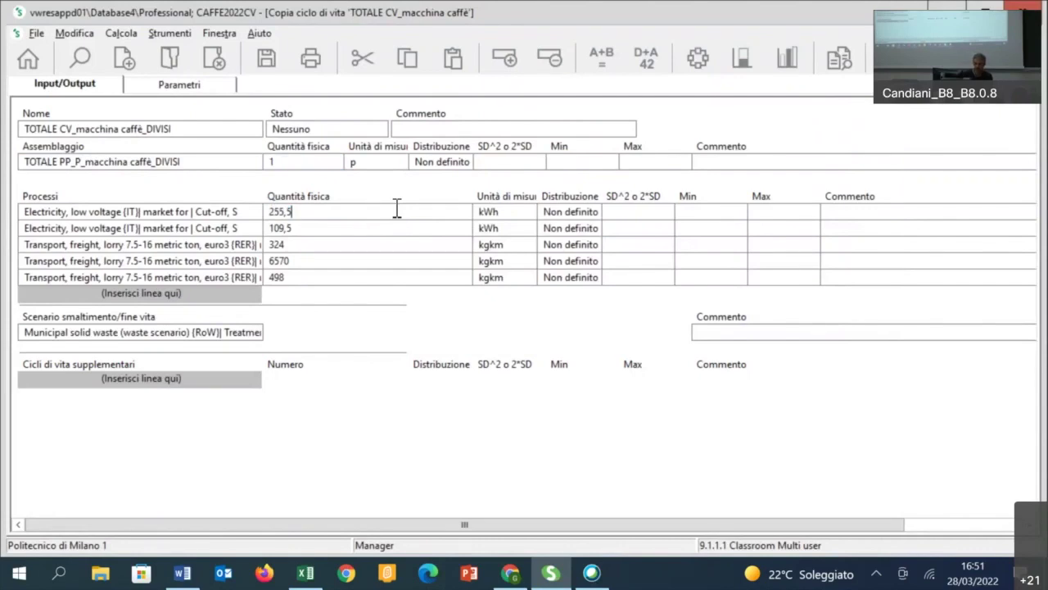
{"action": "type", "text": "+"}
{"action": "type", "text": "109,5"}
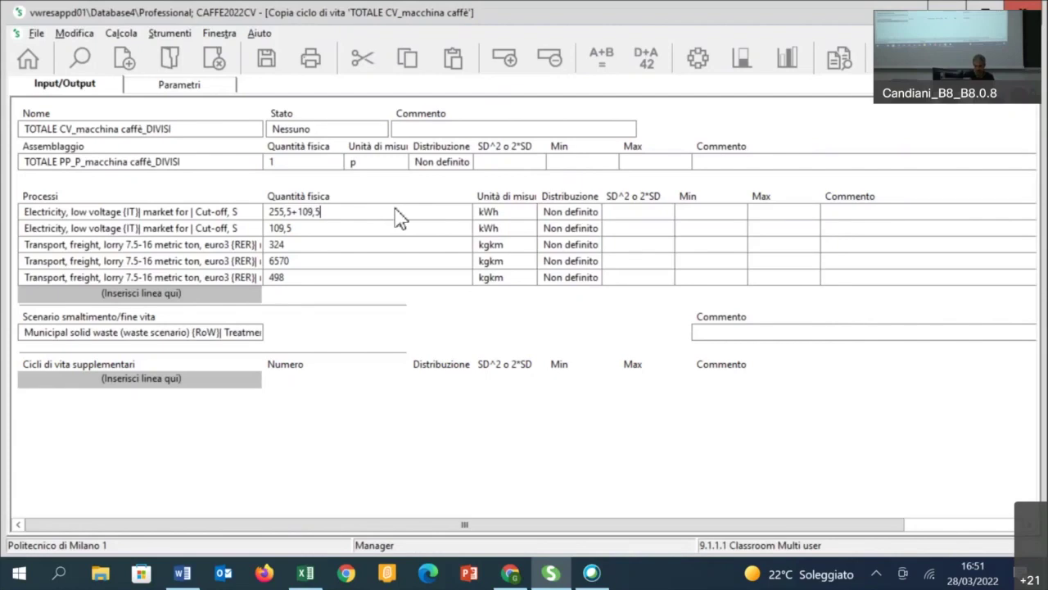
{"action": "key", "text": "Return"}
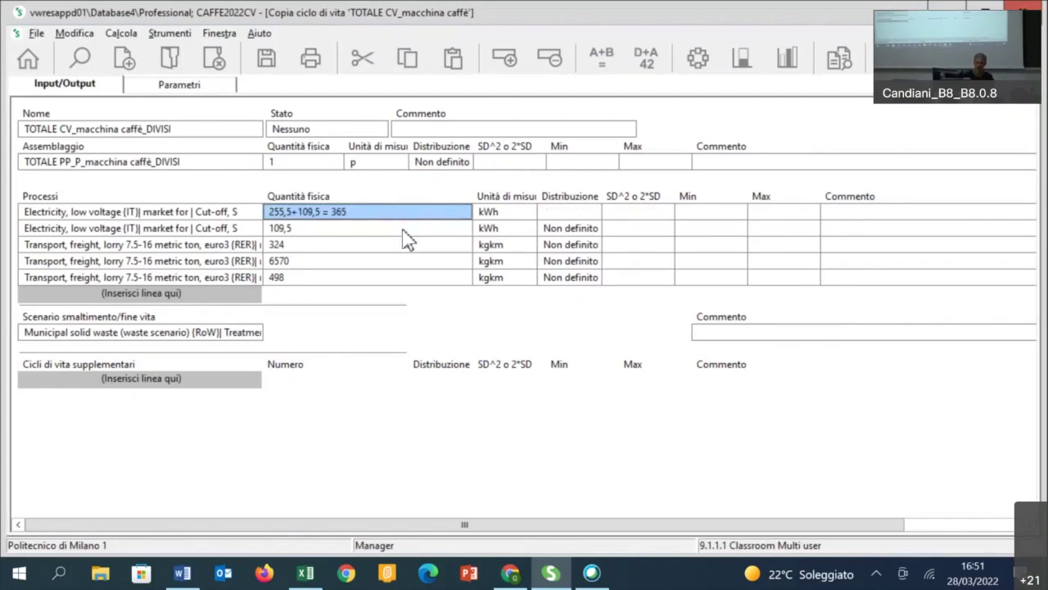
- Delete the second low-voltage electricity process, the 109,5 kWh line, from the life cycle
{"action": "left_click", "coordinate": [340, 227]}
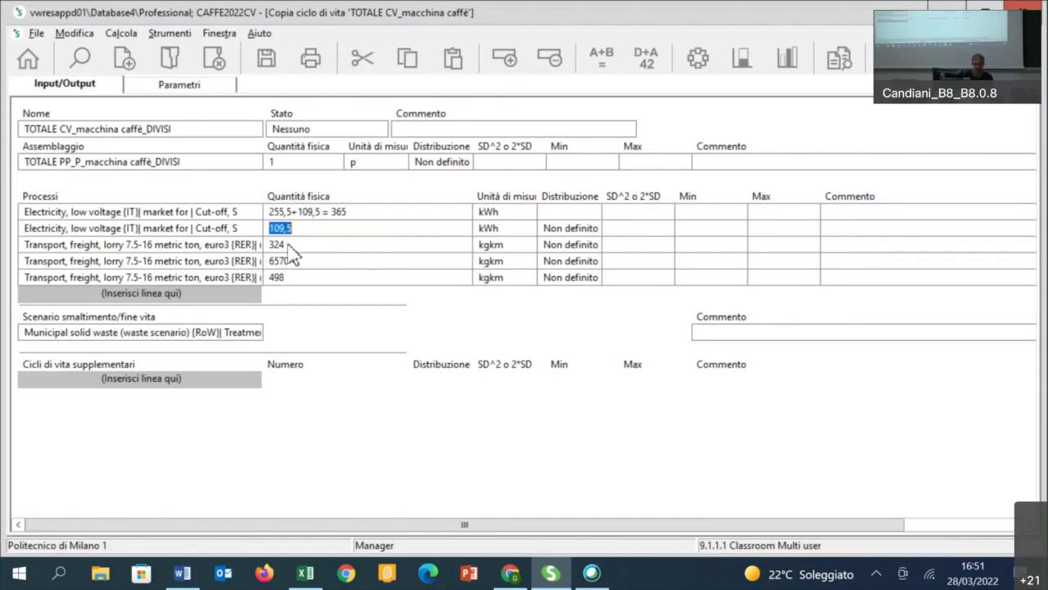
{"action": "left_click", "coordinate": [236, 229]}
{"action": "left_click", "coordinate": [549, 59]}
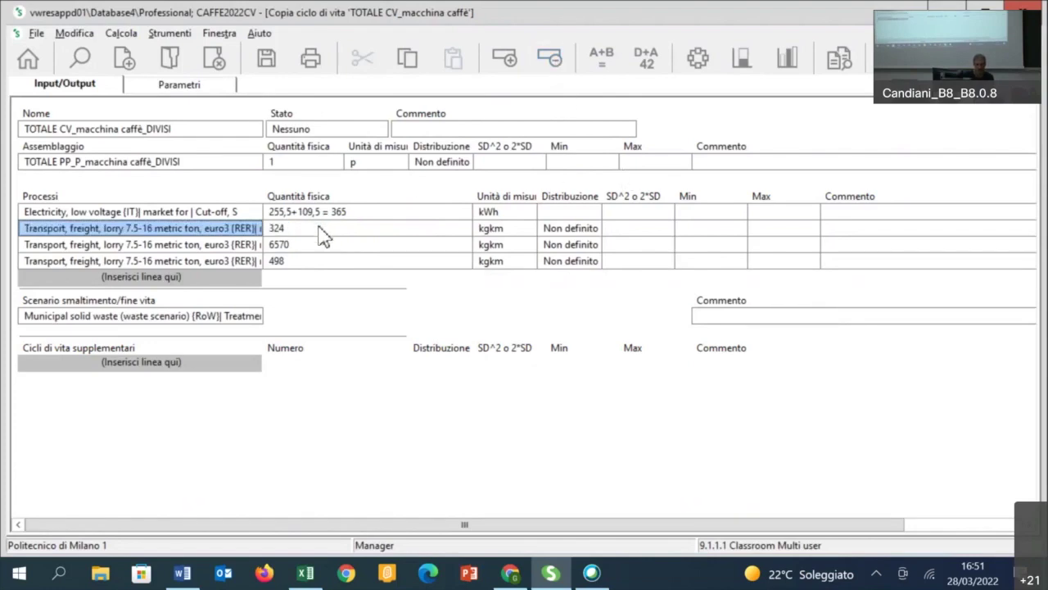
- Set the first lorry transport quantity to the sum 324+6570+498 kgkm and delete the other two transport lines
{"action": "left_click", "coordinate": [321, 229]}
{"action": "left_click", "coordinate": [321, 228]}
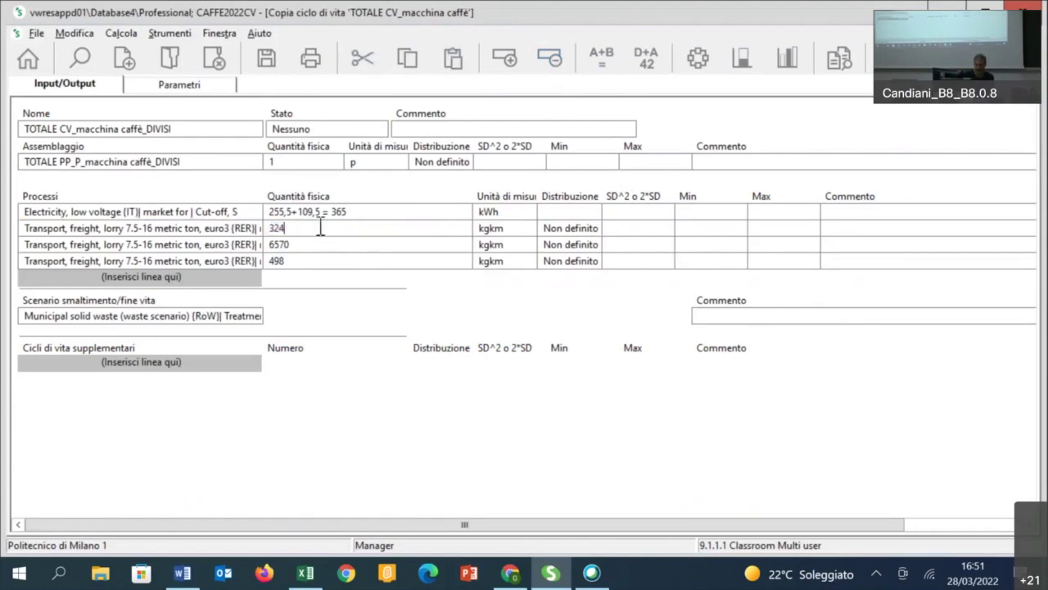
{"action": "type", "text": "+6570+"}
{"action": "type", "text": "498"}
{"action": "left_click", "coordinate": [195, 244]}
{"action": "left_click", "coordinate": [551, 59]}
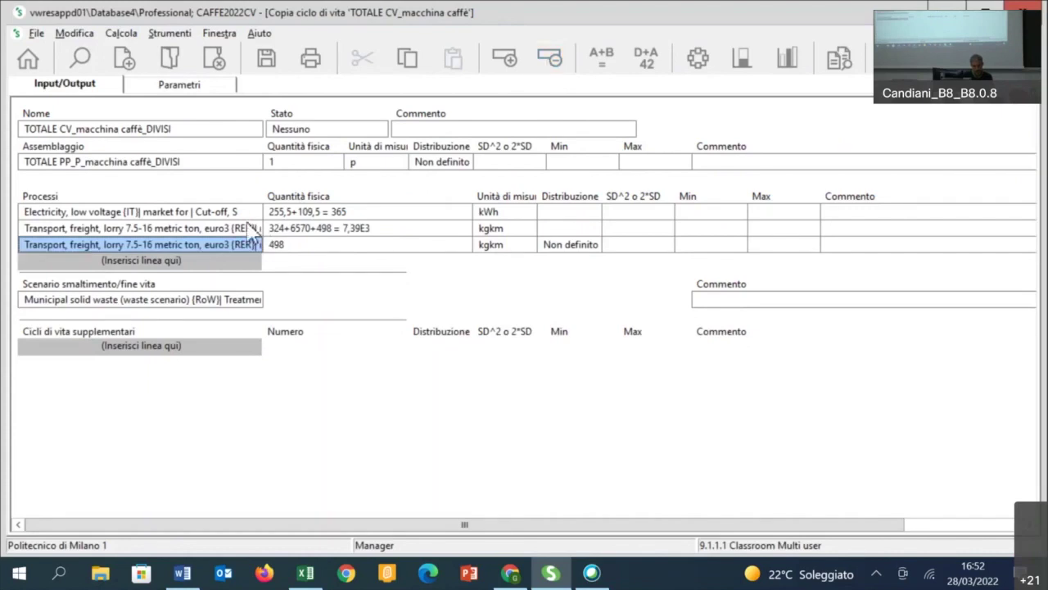
{"action": "left_click", "coordinate": [552, 65]}
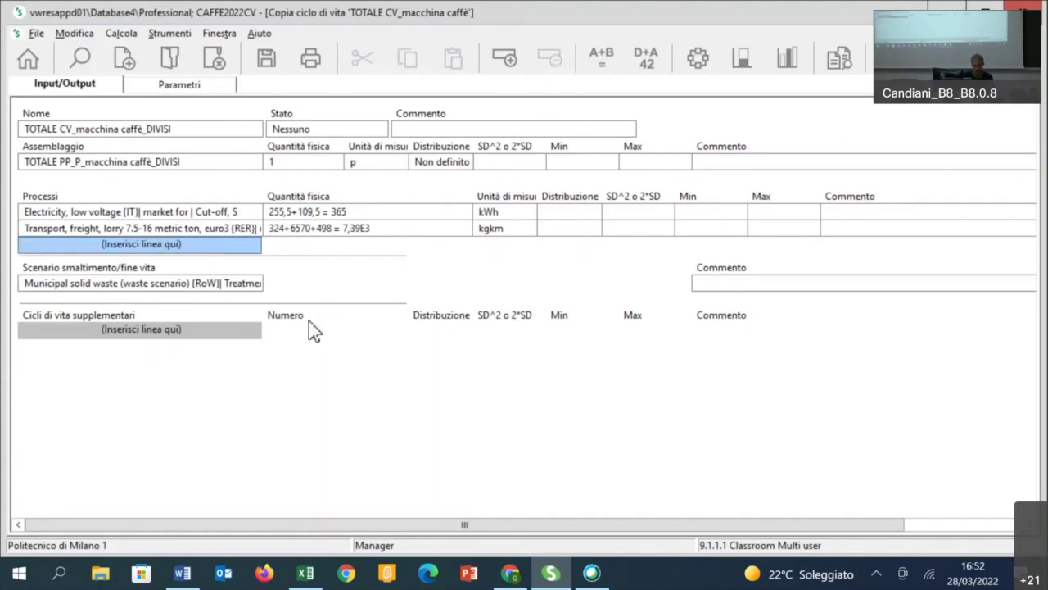
- Save and close the life cycle, then calculate the impact network of TOTALE CV_macchina caffè_DIVISI
{"action": "left_click", "coordinate": [1045, 49]}
{"action": "left_click", "coordinate": [453, 325]}
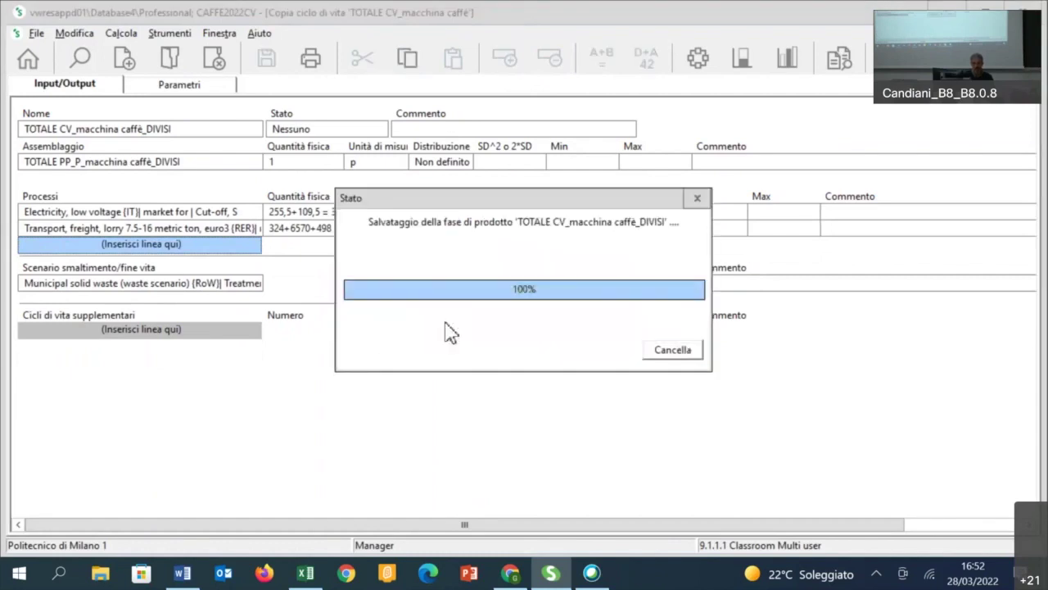
{"action": "left_click", "coordinate": [449, 118]}
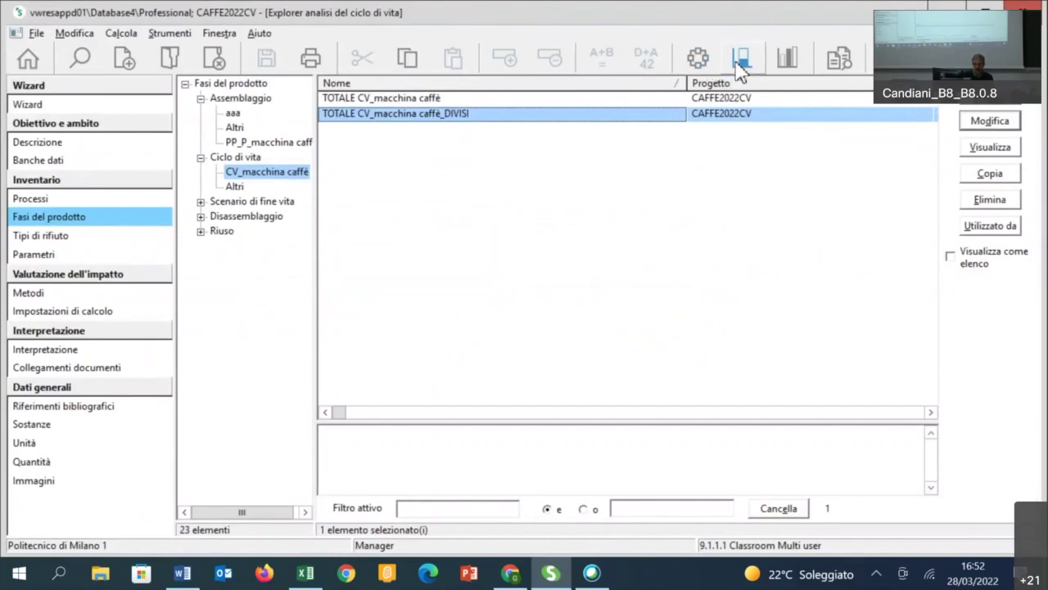
{"action": "left_click", "coordinate": [701, 64]}
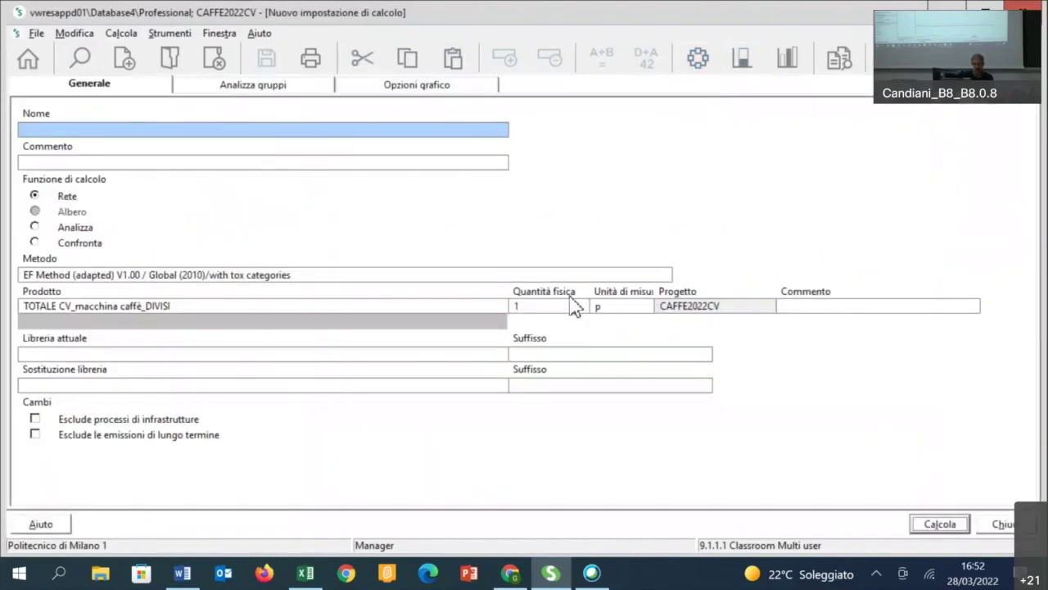
{"action": "left_click", "coordinate": [940, 523]}
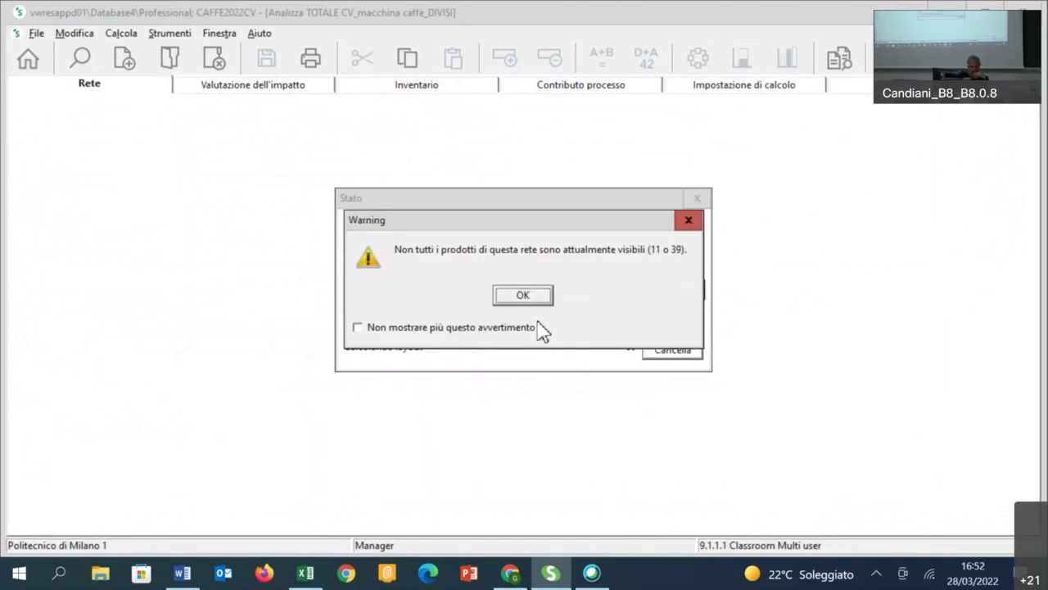
{"action": "left_click", "coordinate": [524, 298]}
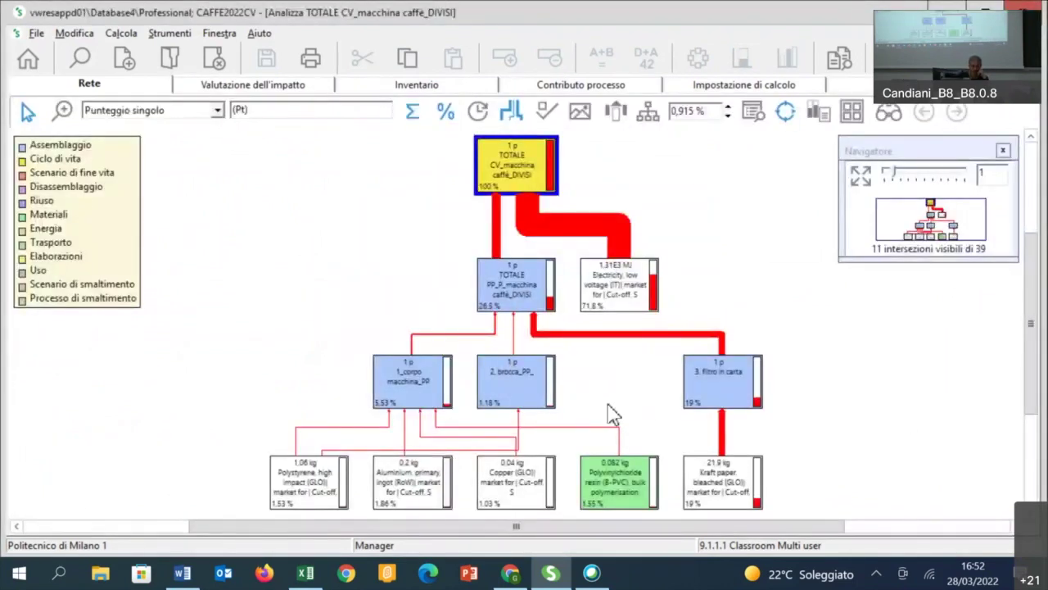
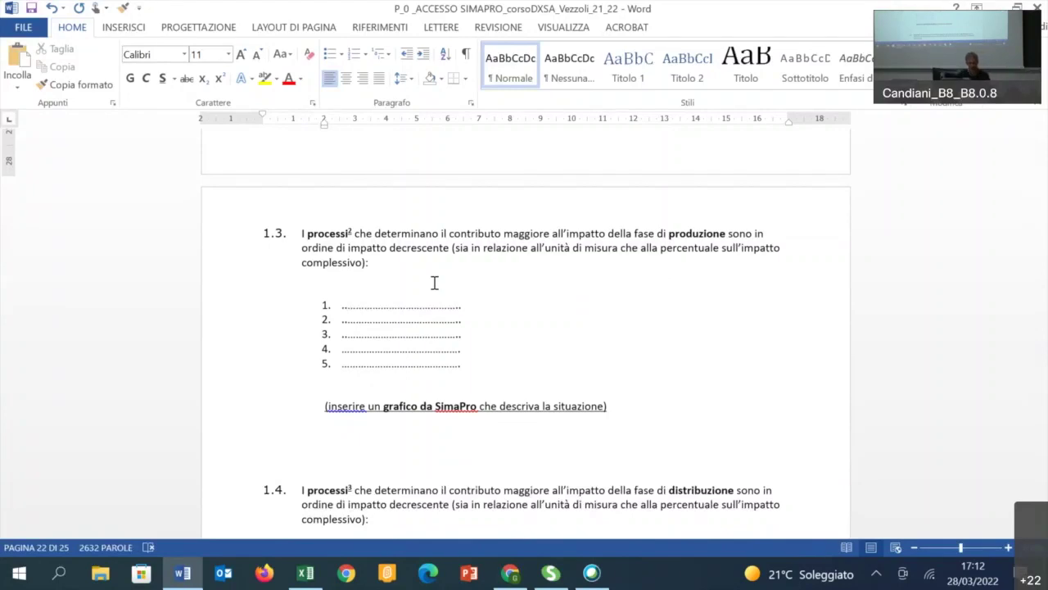
- Switch to SimaPro, close the SOLO PP network and create a new assembly named SOLO P in PP_P_macchina caffè
{"action": "key", "text": "alt+Tab"}
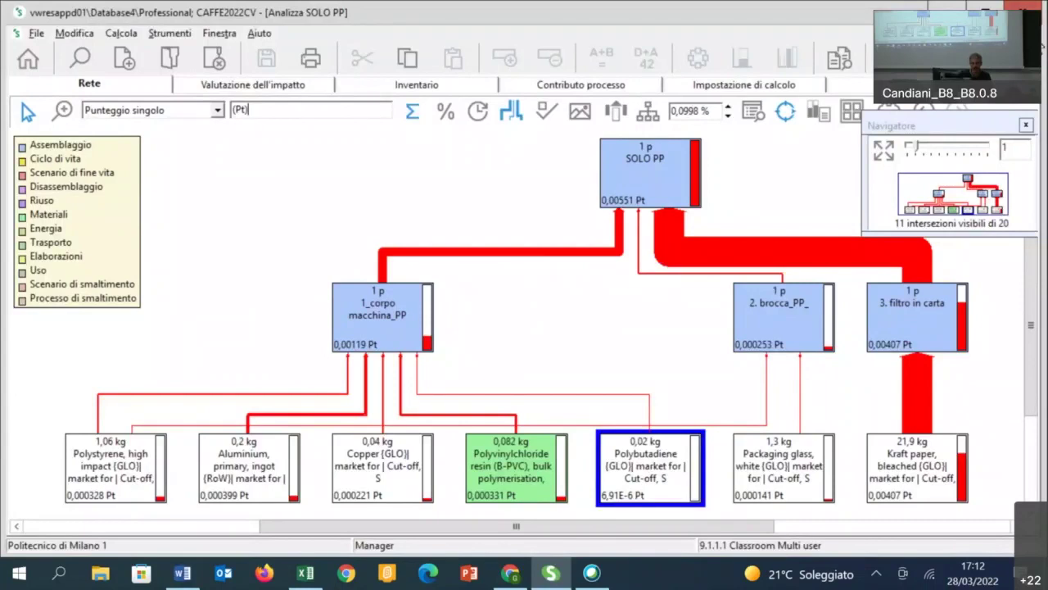
{"action": "left_click", "coordinate": [1031, 11]}
{"action": "left_click", "coordinate": [487, 296]}
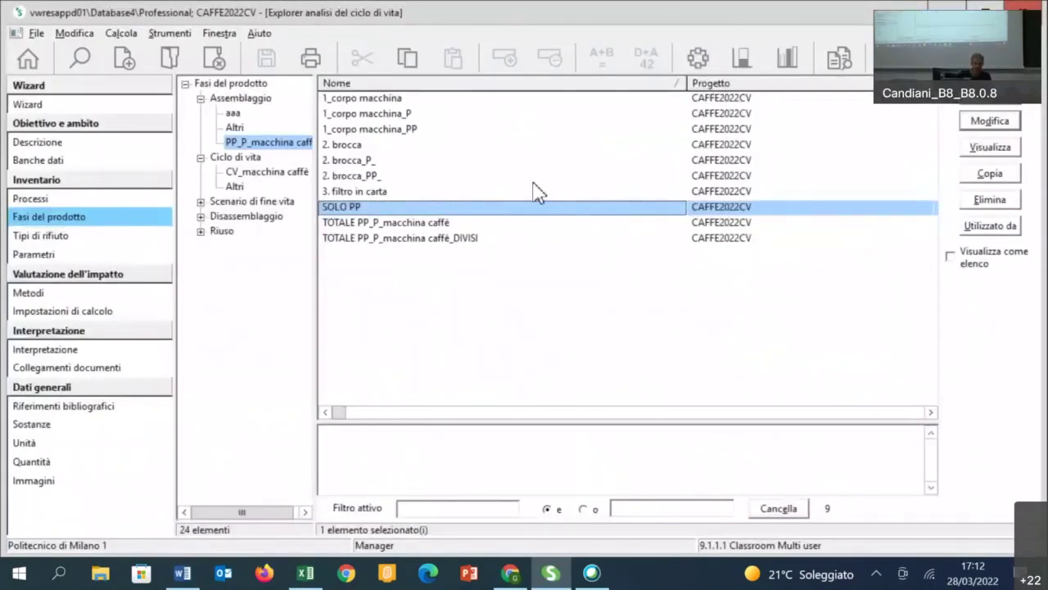
{"action": "left_click", "coordinate": [978, 97]}
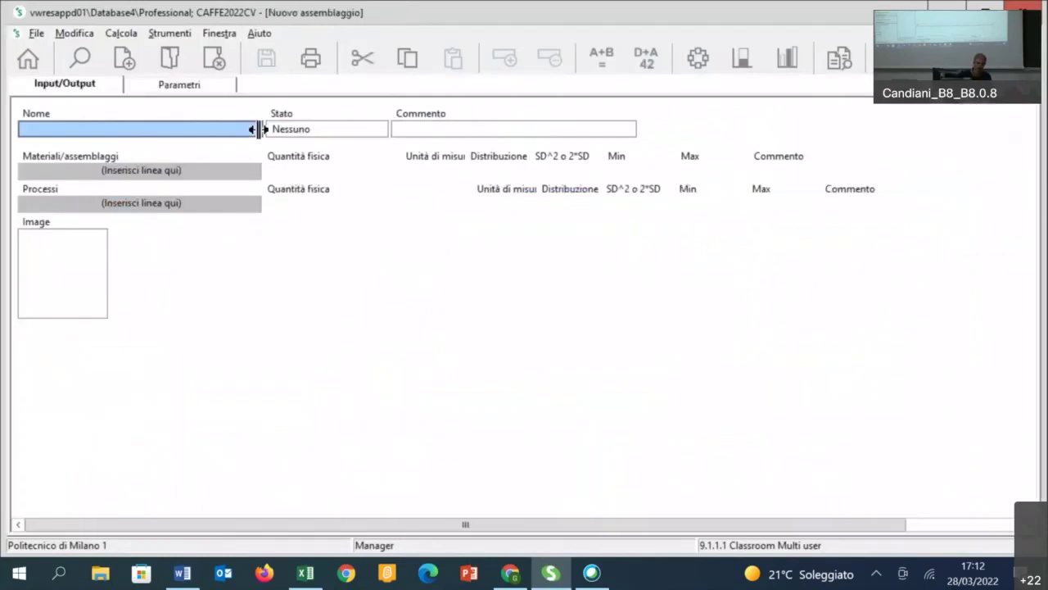
{"action": "left_click", "coordinate": [167, 125]}
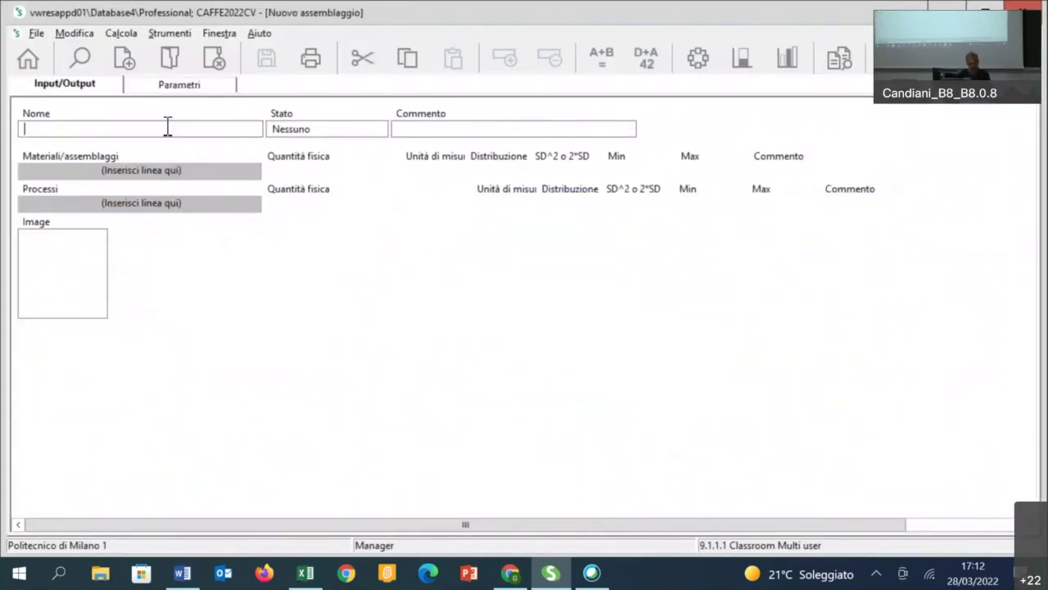
{"action": "type", "text": "SOLO"}
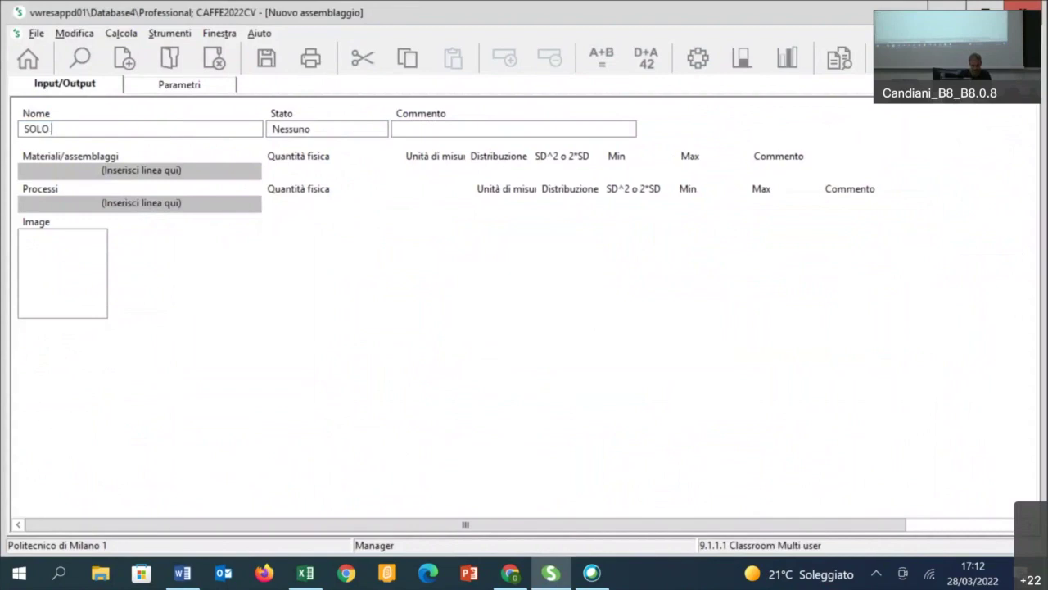
{"action": "type", "text": " P"}
- Check the contents of 1_corpo macchina_P and add it to the SOLO P materials/assemblies with quantity 1
{"action": "left_click", "coordinate": [177, 170]}
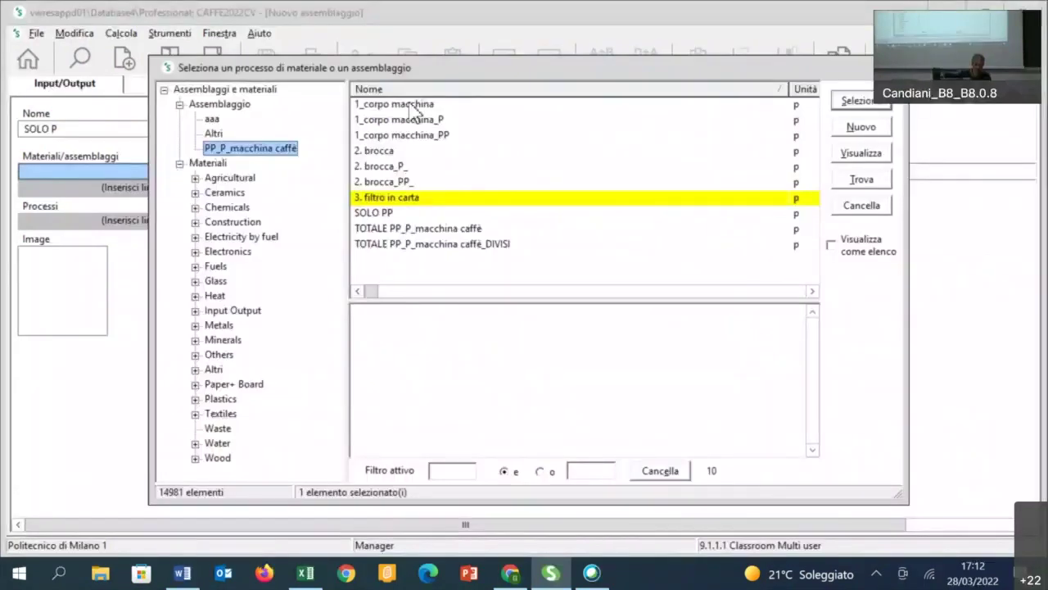
{"action": "left_click", "coordinate": [415, 121]}
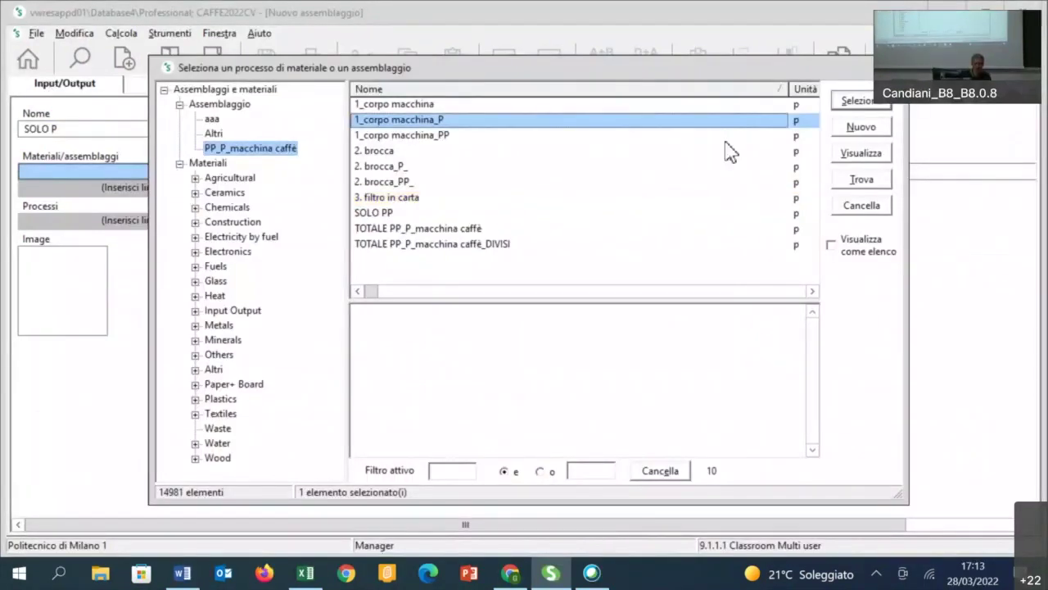
{"action": "left_click", "coordinate": [860, 155]}
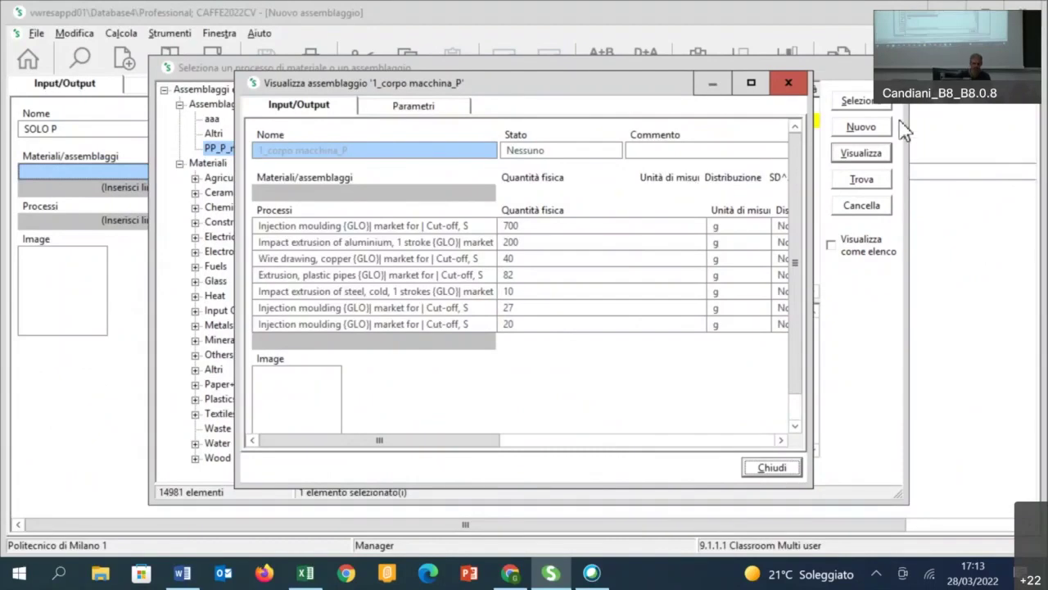
{"action": "left_click", "coordinate": [786, 468]}
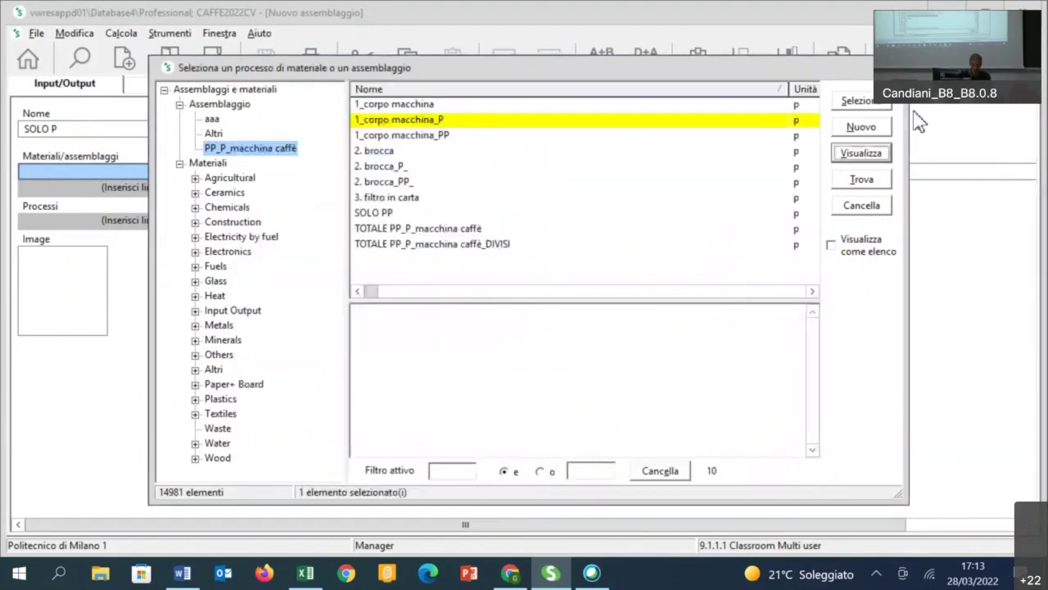
{"action": "left_click", "coordinate": [856, 102]}
{"action": "type", "text": "1"}
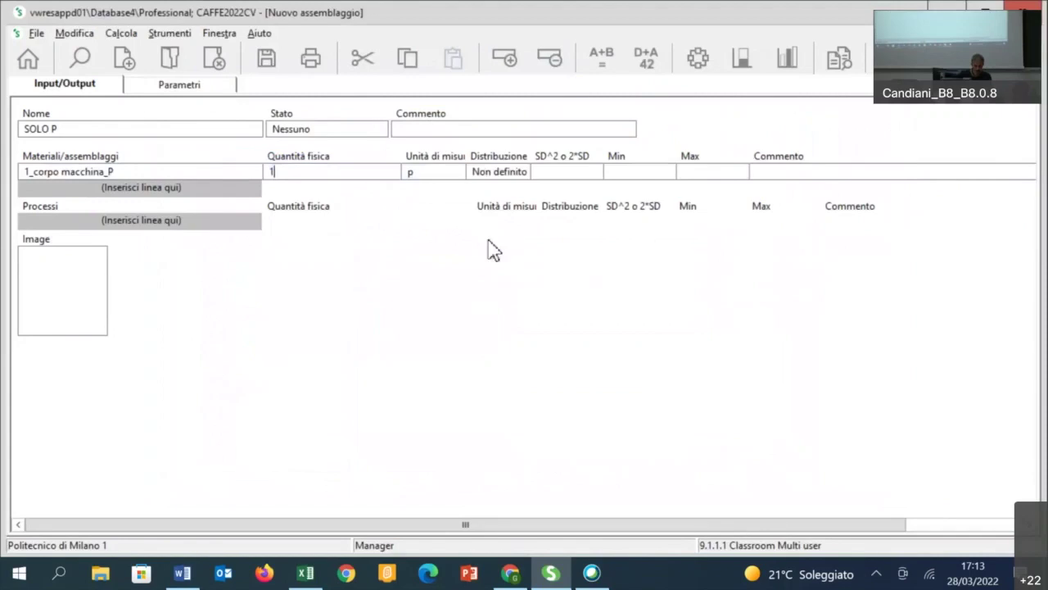
- Add 2. brocca_P_ to the SOLO P assembly with quantity 1
{"action": "double_click", "coordinate": [173, 188]}
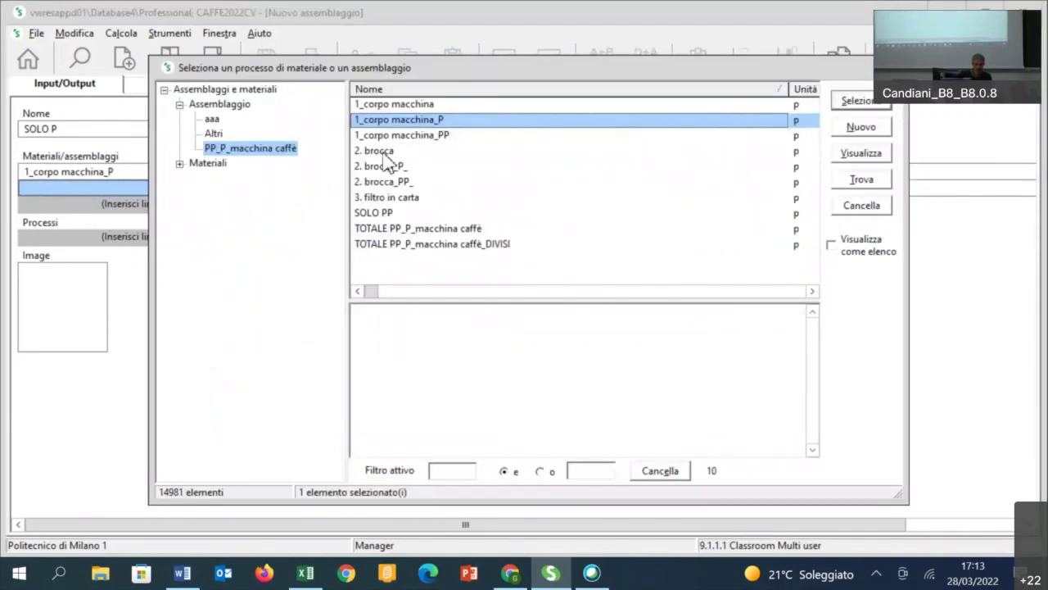
{"action": "double_click", "coordinate": [396, 169]}
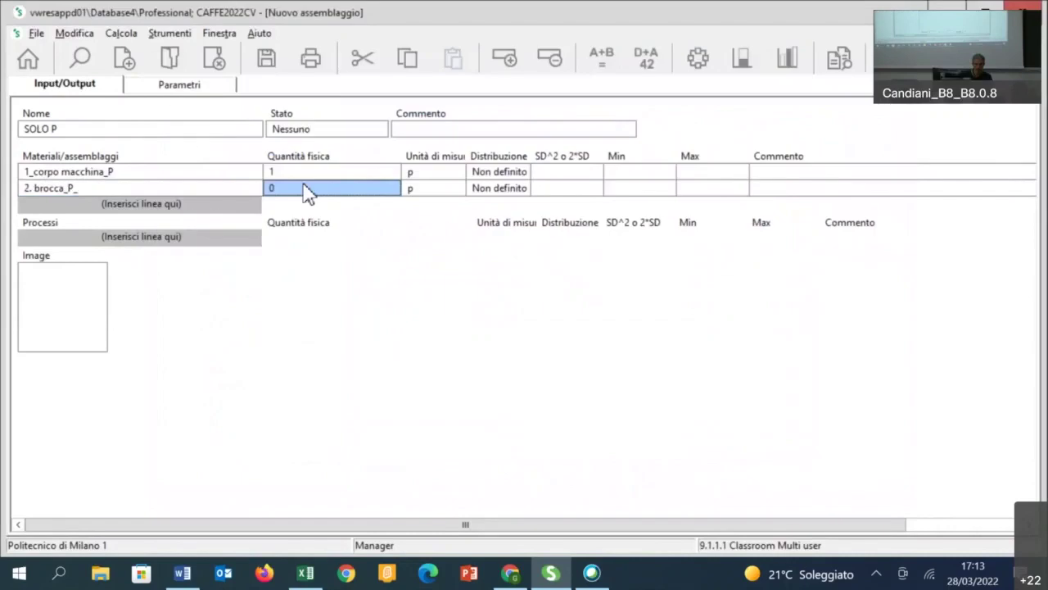
{"action": "type", "text": "1"}
- Save and close the SOLO P assembly without adding a third component
{"action": "double_click", "coordinate": [166, 208]}
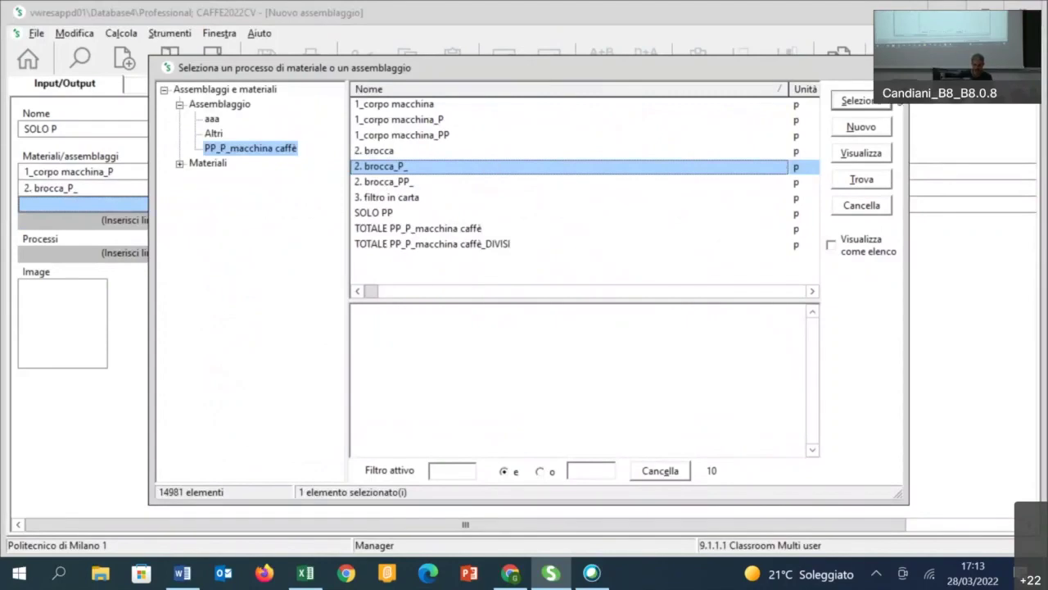
{"action": "left_click", "coordinate": [859, 99]}
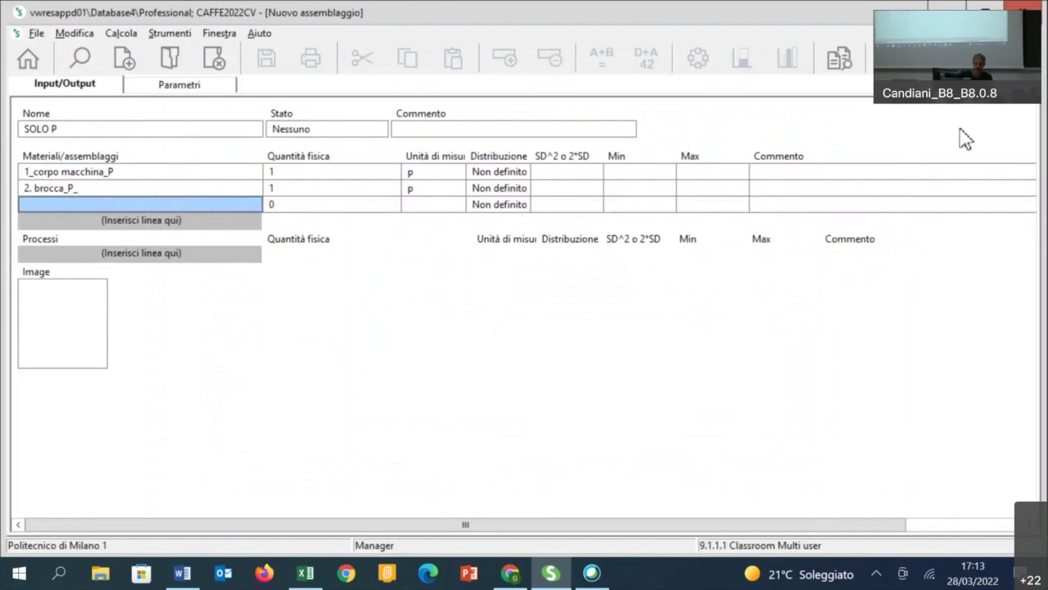
{"action": "left_click", "coordinate": [1042, 46]}
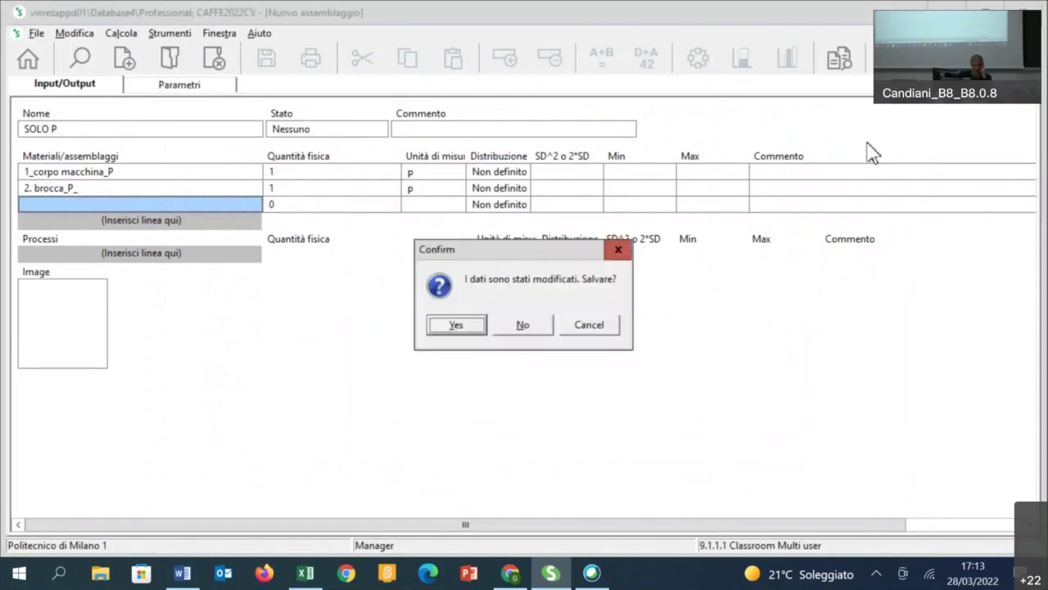
{"action": "left_click", "coordinate": [470, 332]}
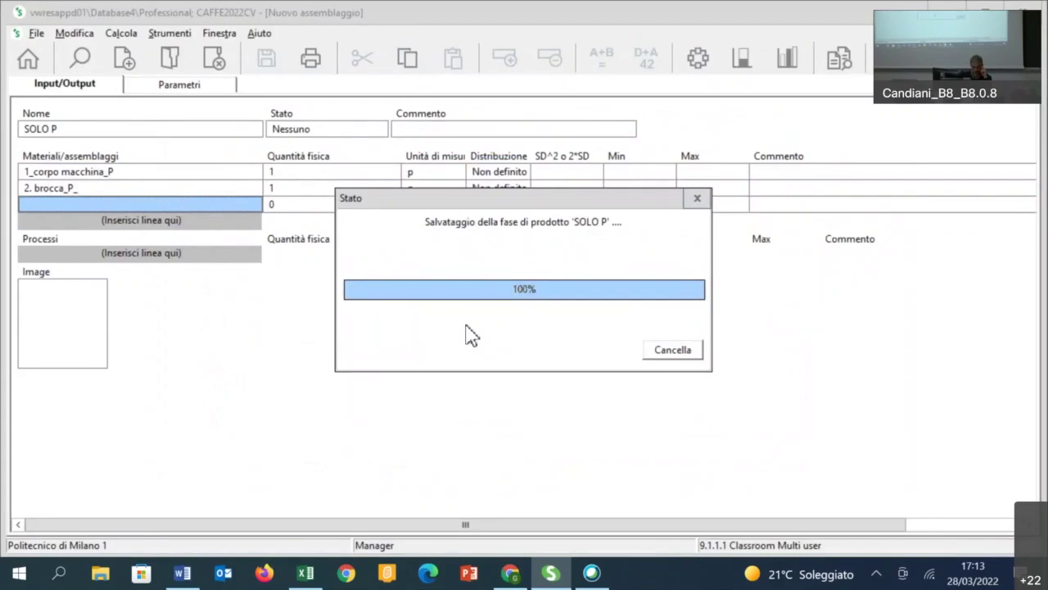
- Calculate the impact network of the SOLO P assembly and show it with a 0 % cut-off
{"action": "left_click", "coordinate": [442, 213]}
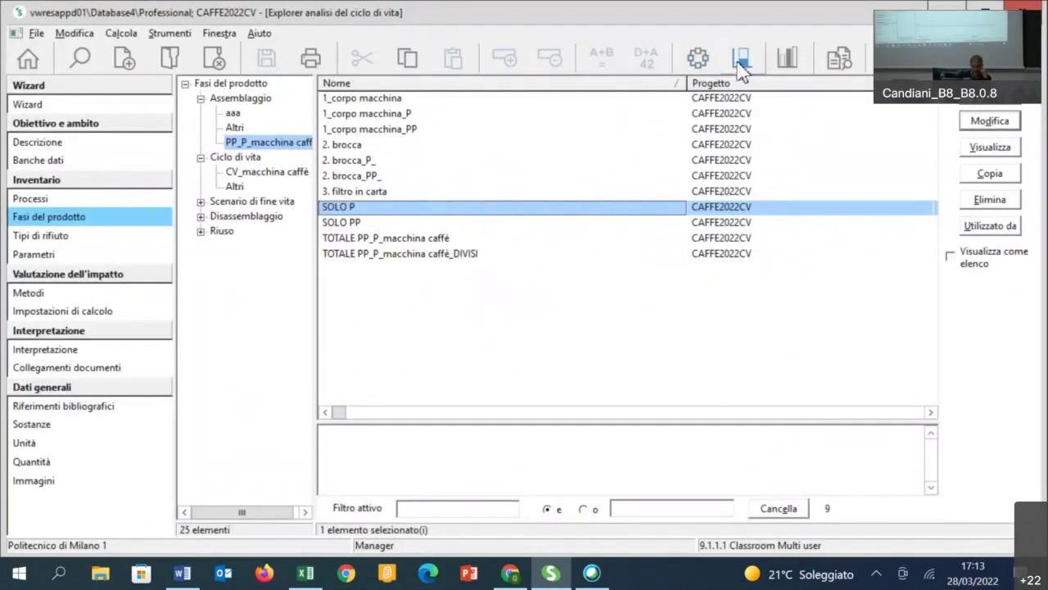
{"action": "left_click", "coordinate": [697, 59]}
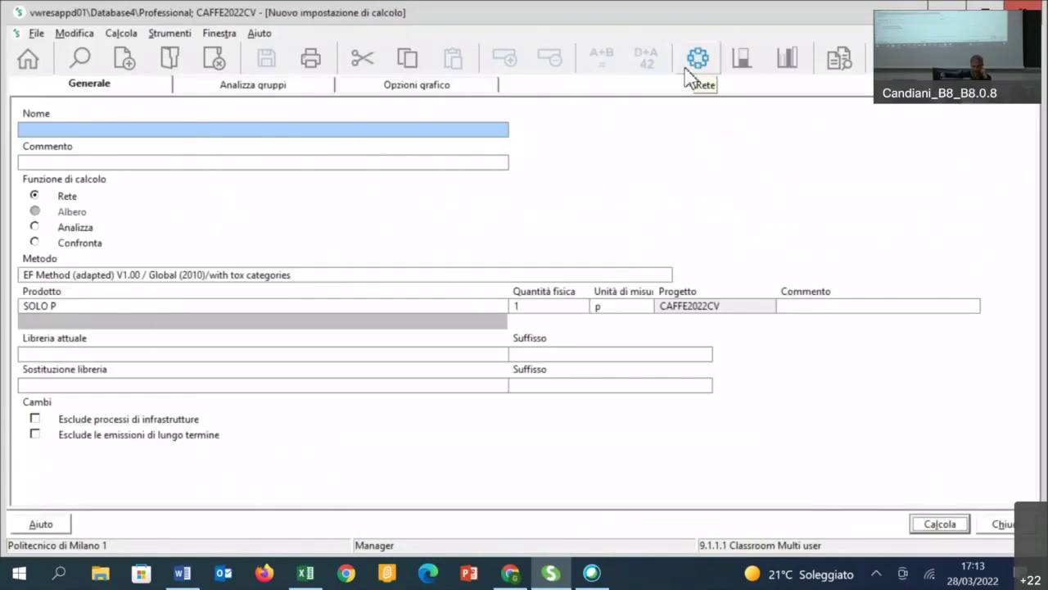
{"action": "left_click", "coordinate": [940, 525]}
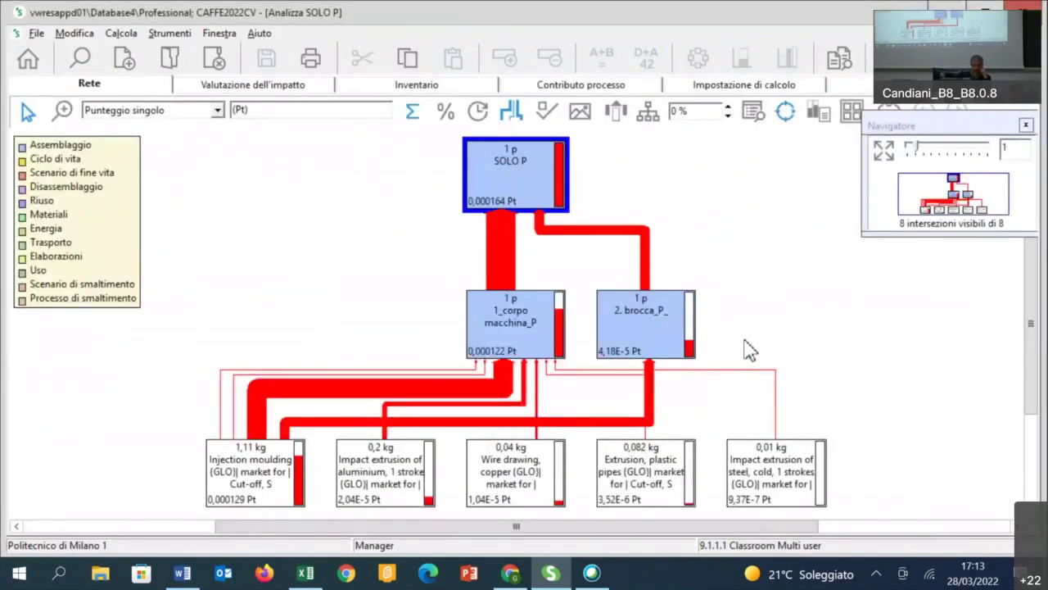
{"action": "left_click", "coordinate": [728, 116]}
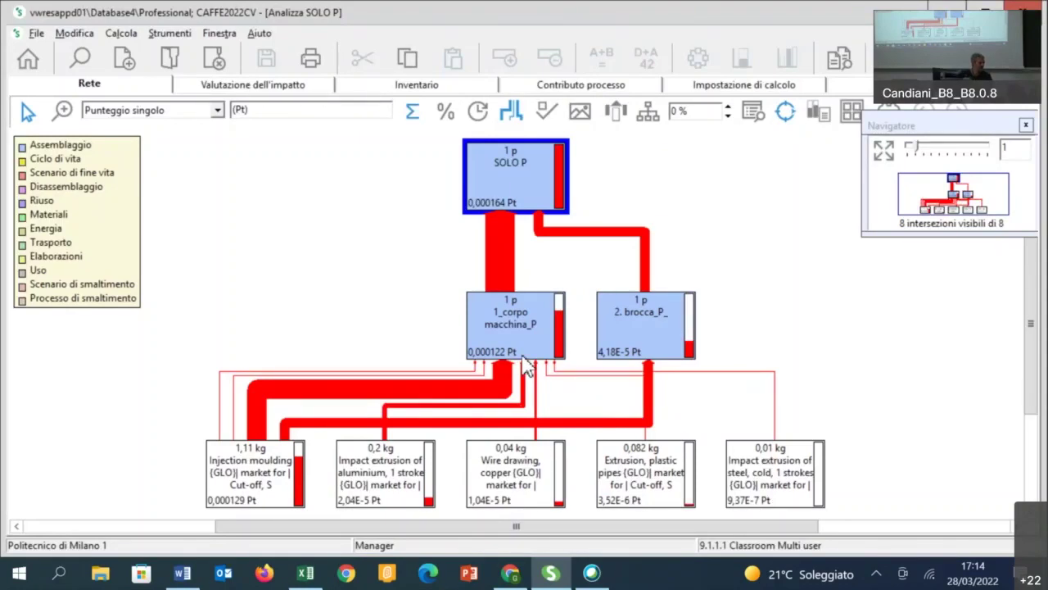
- Switch to the Word report template, read section 1.4 on distribution-phase processes, and return to the SOLO P network in SimaPro
{"action": "key", "text": "alt+Tab"}
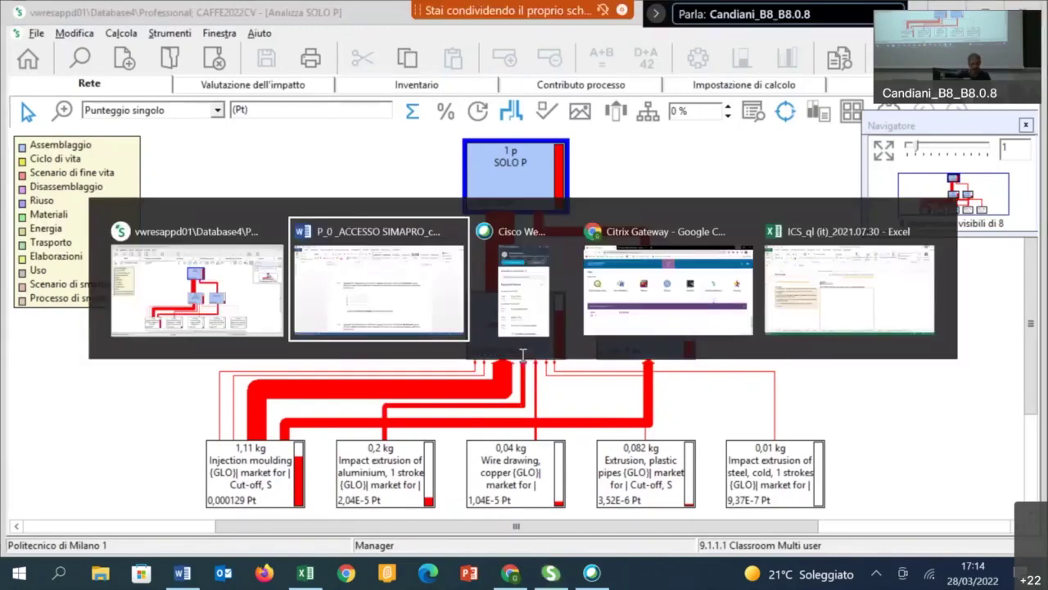
{"action": "scroll", "coordinate": [522, 355], "scroll_direction": "down", "scroll_amount": 3}
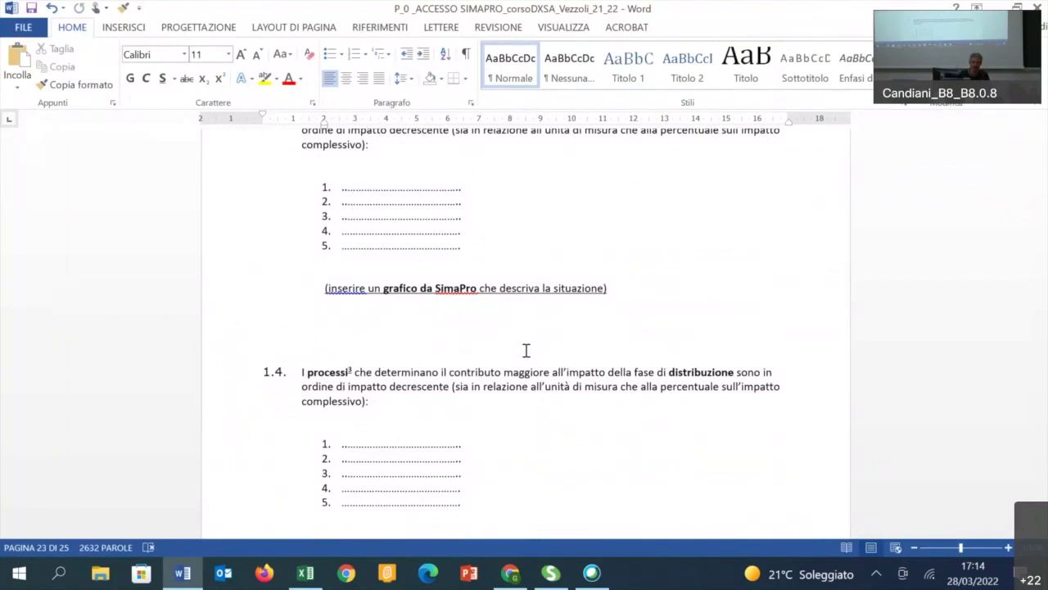
{"action": "scroll", "coordinate": [526, 351], "scroll_direction": "down", "scroll_amount": 3}
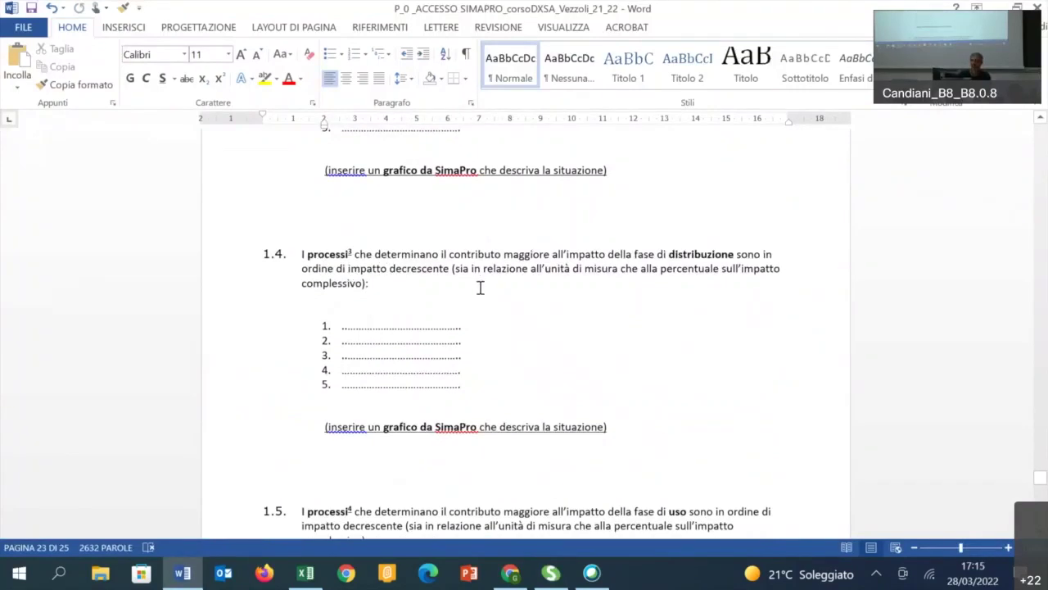
{"action": "key", "text": "alt+Tab"}
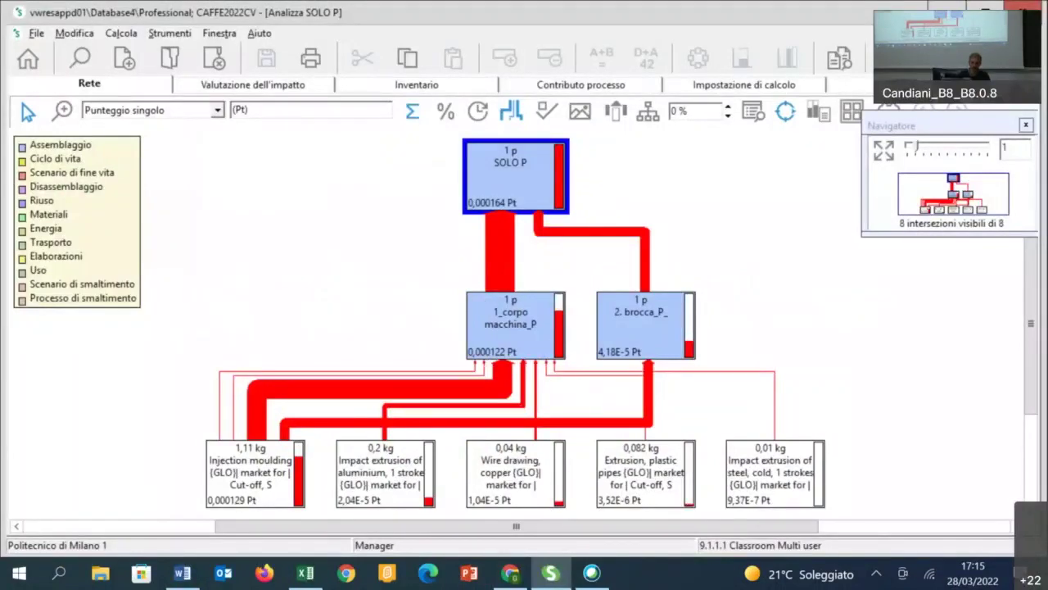
- Close the SOLO P network results and open the TOTALE CV_macchina caffè life cycle from the CV_macchina caffè category
{"action": "left_click", "coordinate": [1045, 32]}
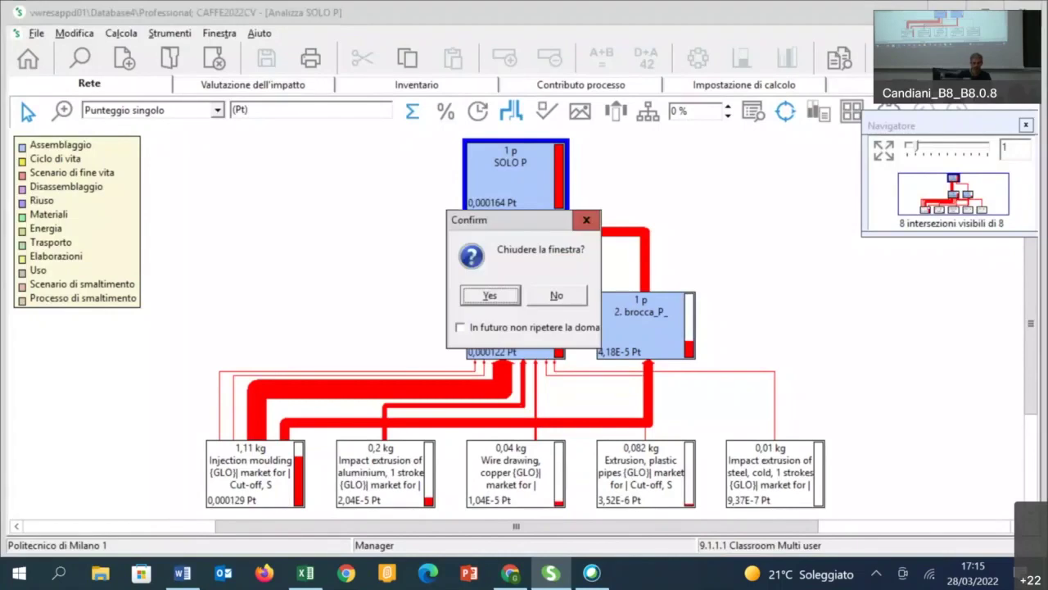
{"action": "left_click", "coordinate": [491, 296]}
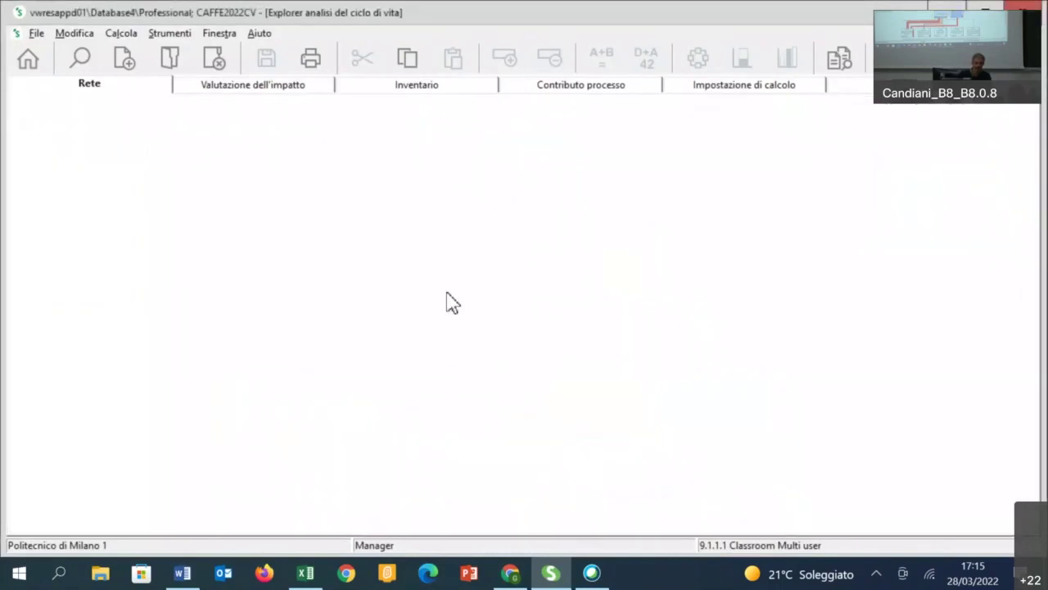
{"action": "left_click", "coordinate": [256, 172]}
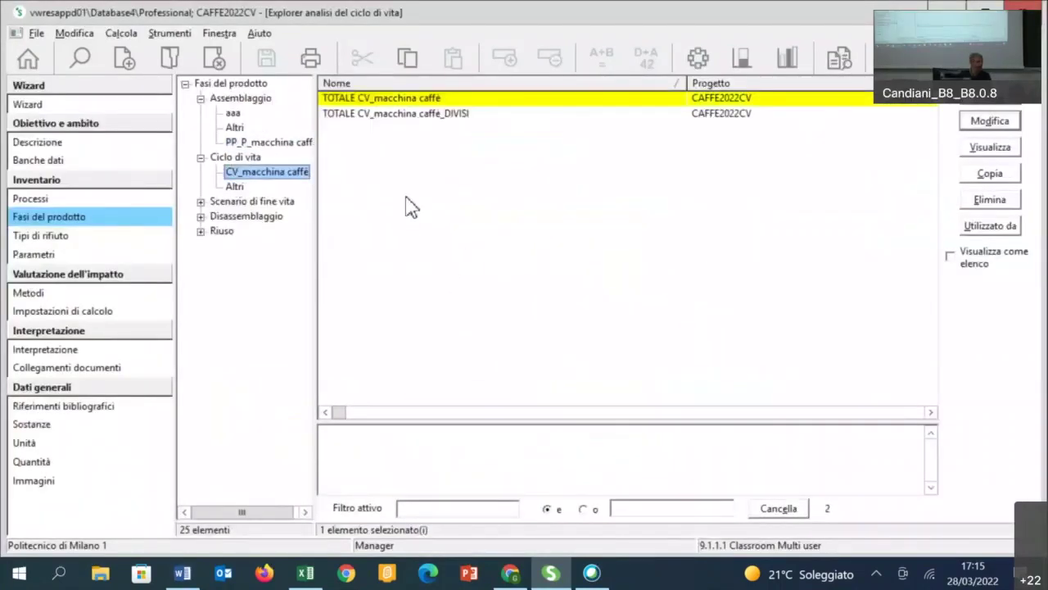
{"action": "left_click", "coordinate": [423, 101]}
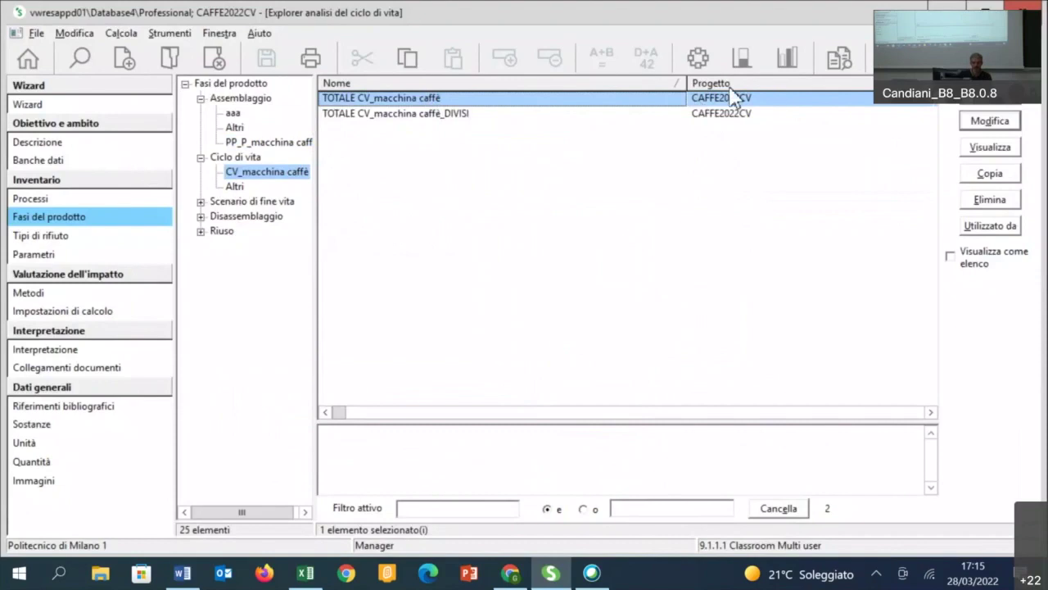
{"action": "double_click", "coordinate": [437, 104]}
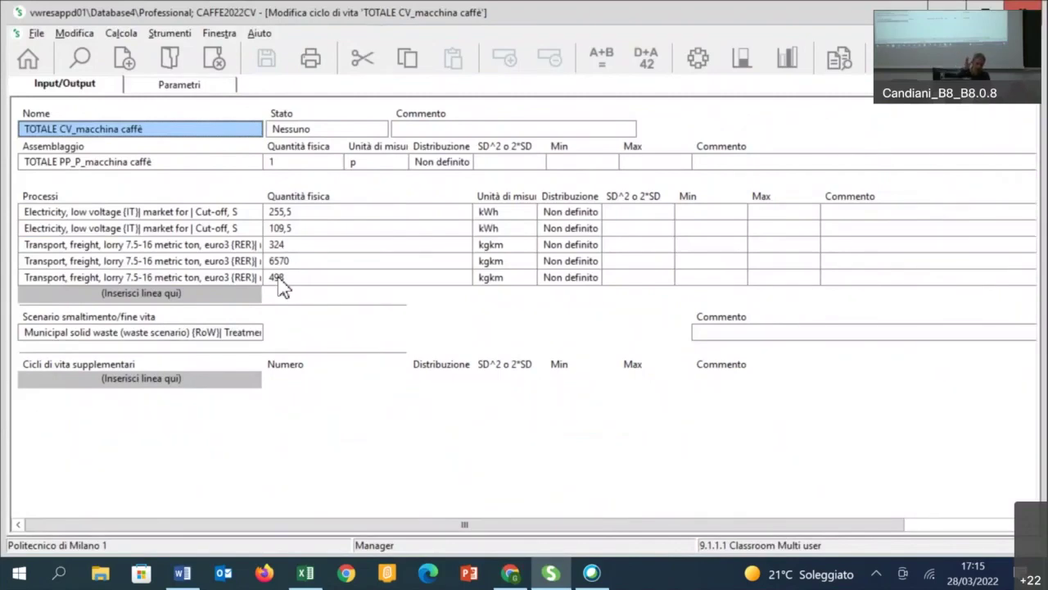
- Calculate the impact network of TOTALE CV_macchina caffè with EF Method (adapted) V1.00 / Global (2010)/with tox categories
{"action": "left_click", "coordinate": [707, 70]}
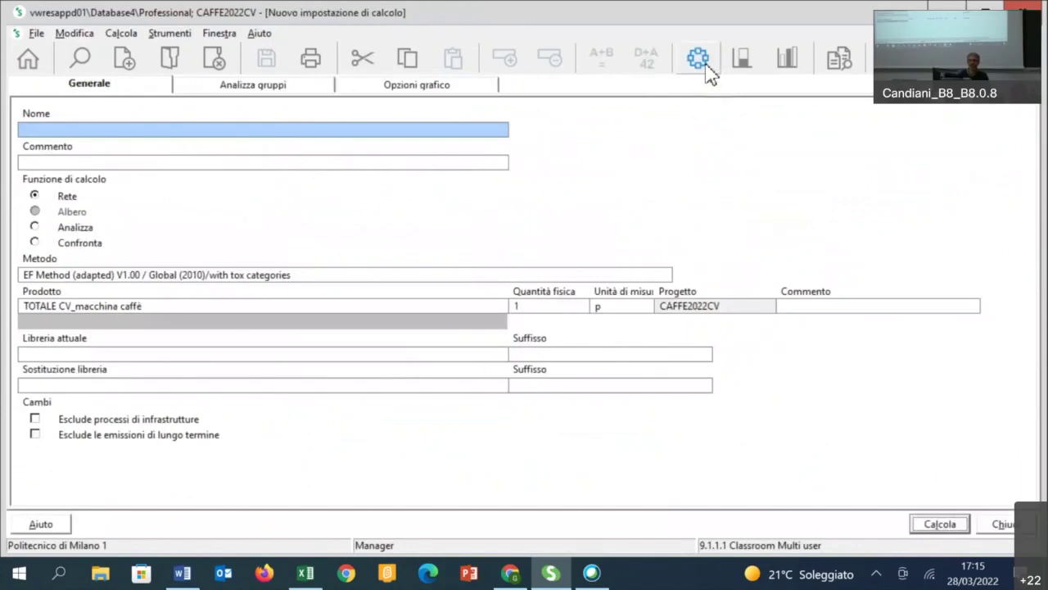
{"action": "left_click", "coordinate": [937, 524]}
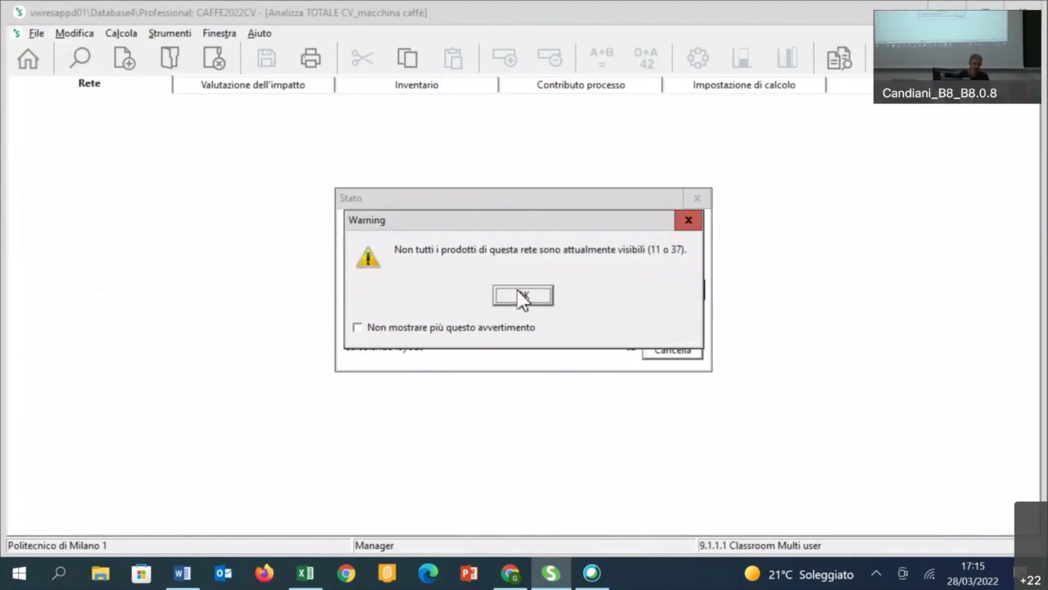
{"action": "left_click", "coordinate": [522, 297]}
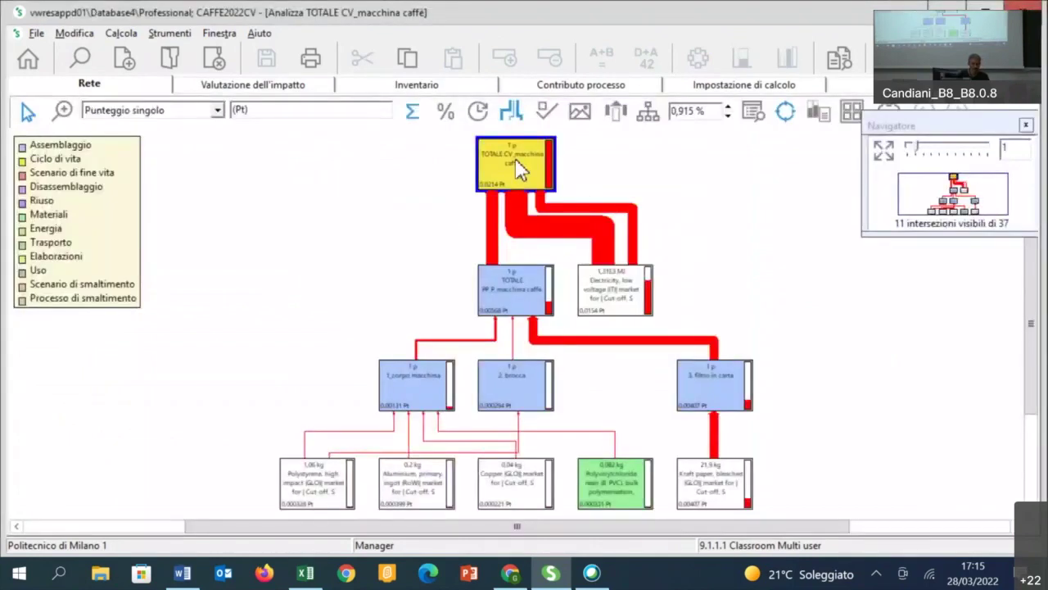
- Show the single-score impact assessment of TOTALE CV_macchina caffè, first as a chart and finally as a table
{"action": "left_click", "coordinate": [253, 84]}
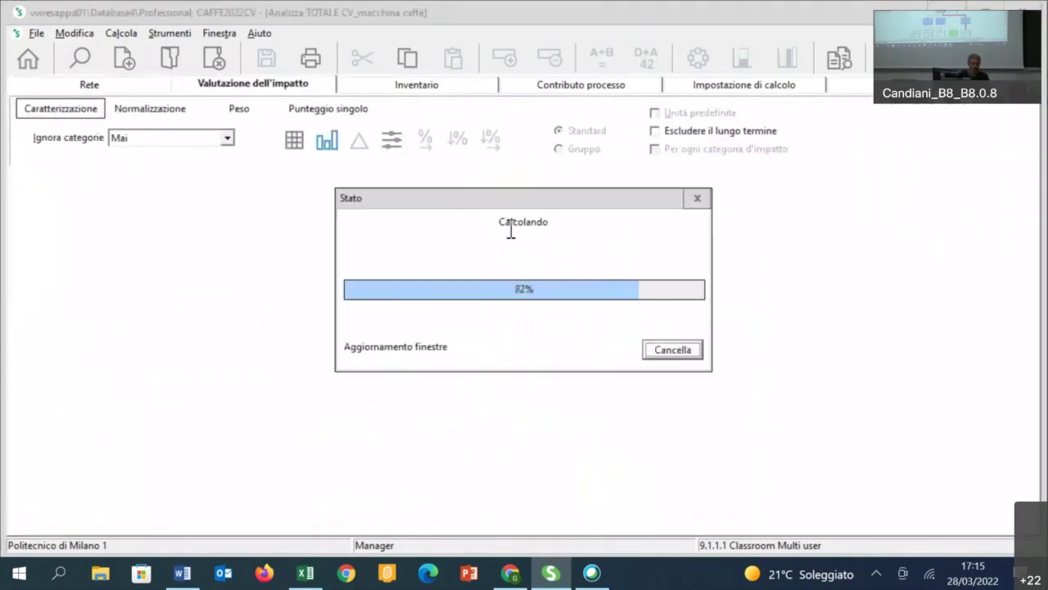
{"action": "left_click", "coordinate": [342, 113]}
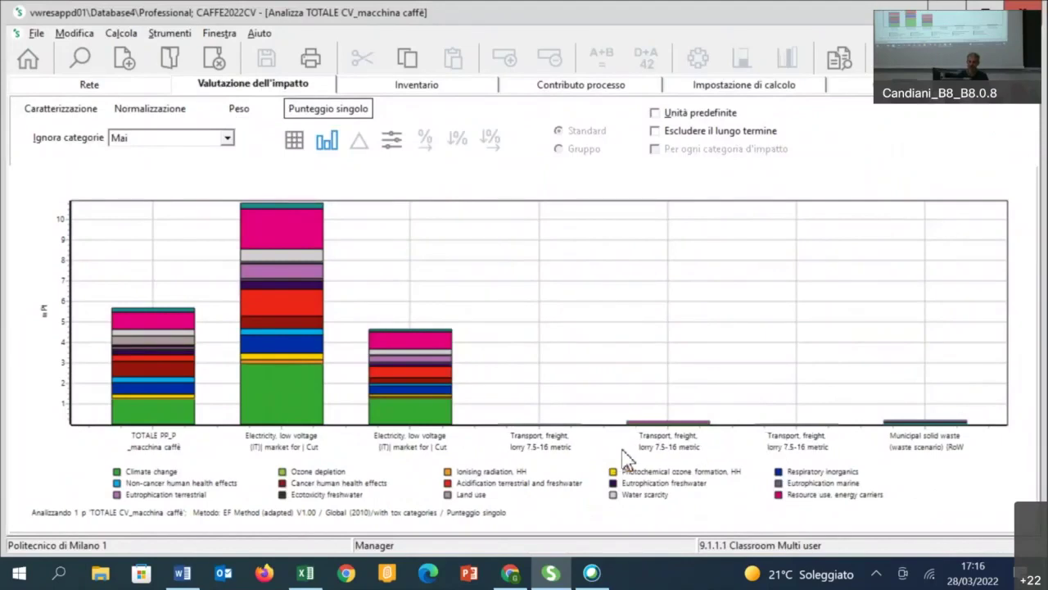
{"action": "left_click", "coordinate": [294, 140]}
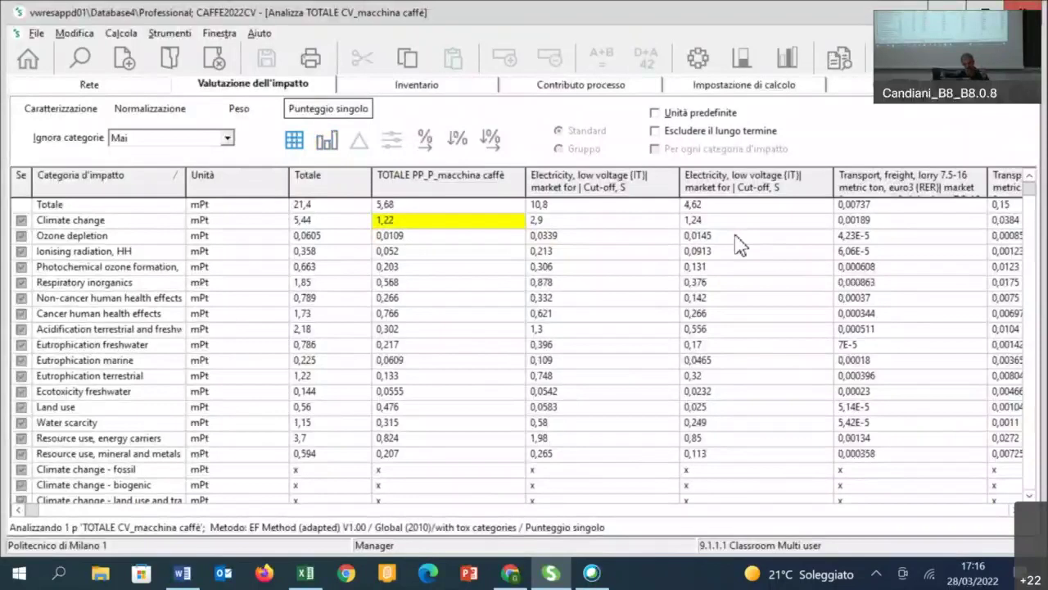
- Read sections 1.4 and 1.5 on distribution and use processes in the Word template, and return to the single-score impact table in SimaPro
{"action": "left_click", "coordinate": [134, 87]}
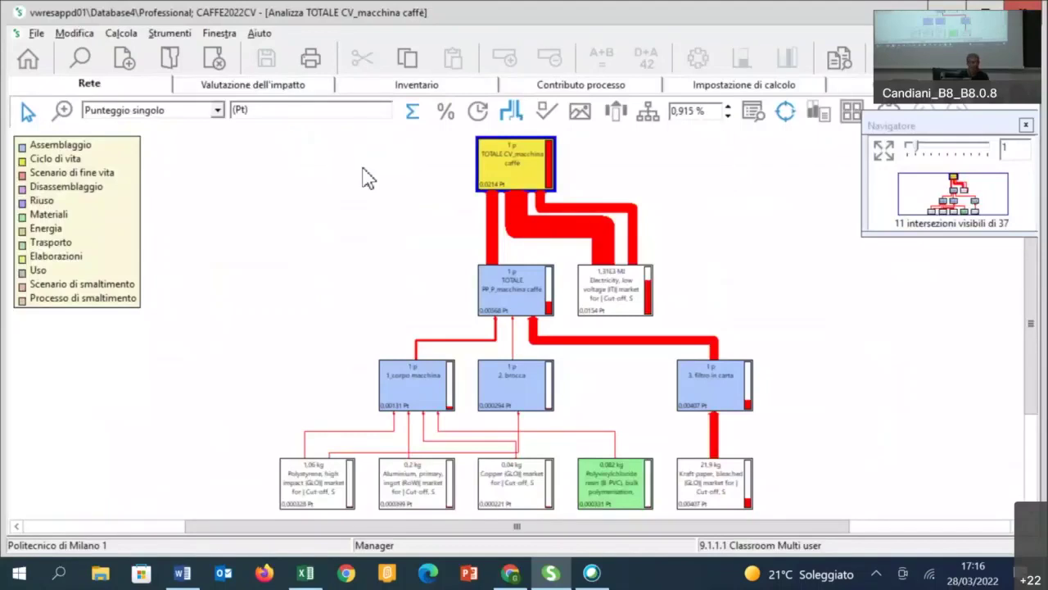
{"action": "key", "text": "alt+Tab"}
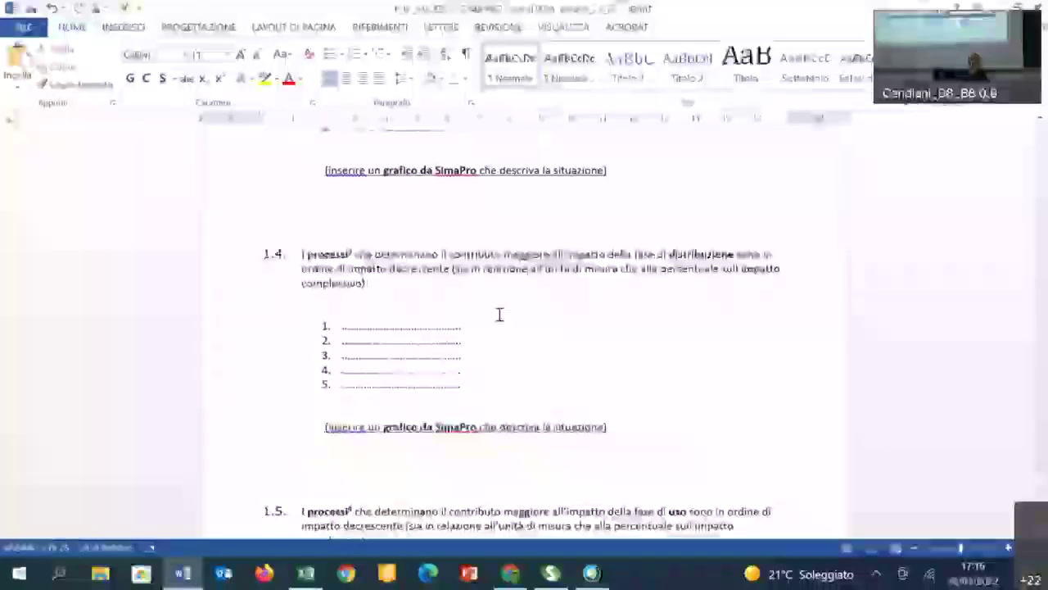
{"action": "key", "text": "alt+Tab"}
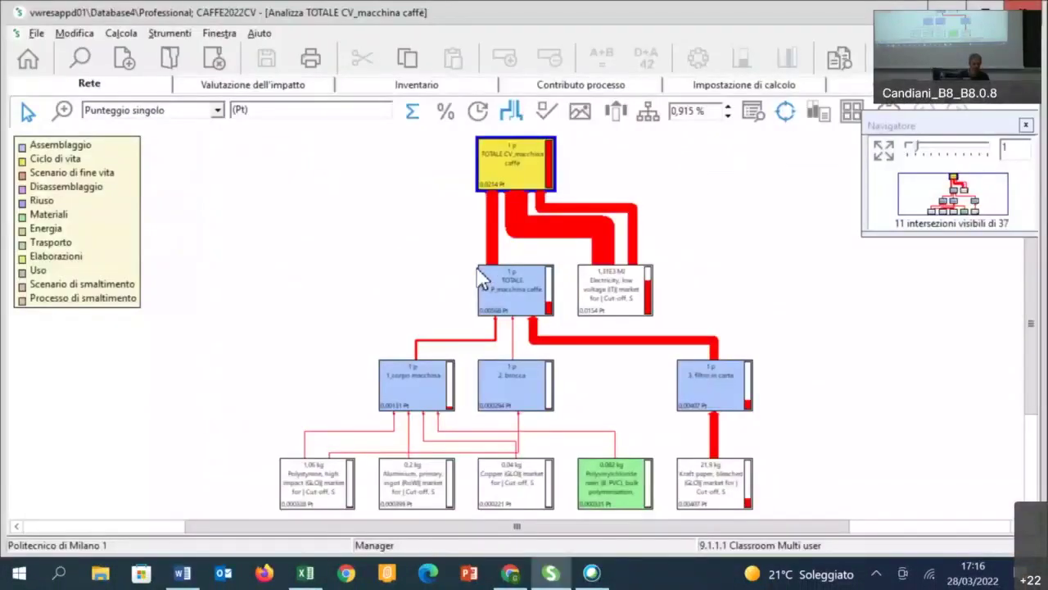
{"action": "key", "text": "alt+Tab"}
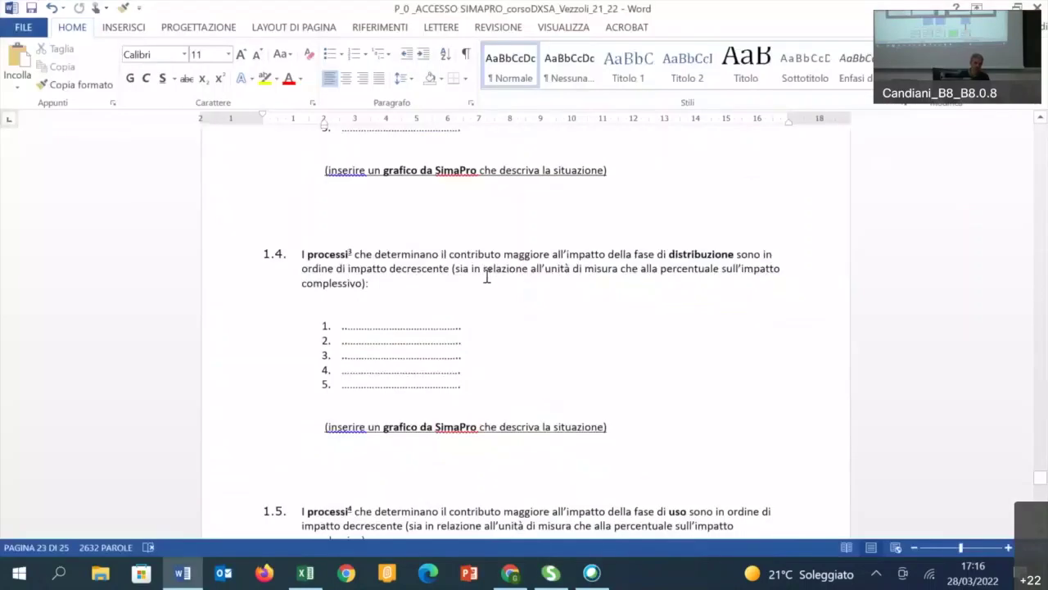
{"action": "scroll", "coordinate": [486, 277], "scroll_direction": "down", "scroll_amount": 3}
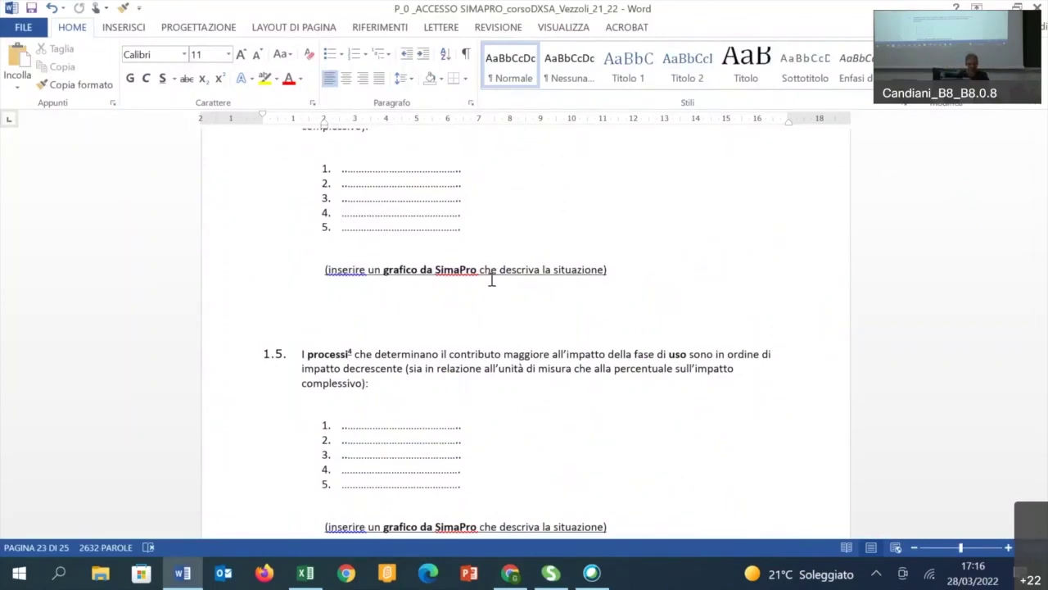
{"action": "key", "text": "alt+Tab"}
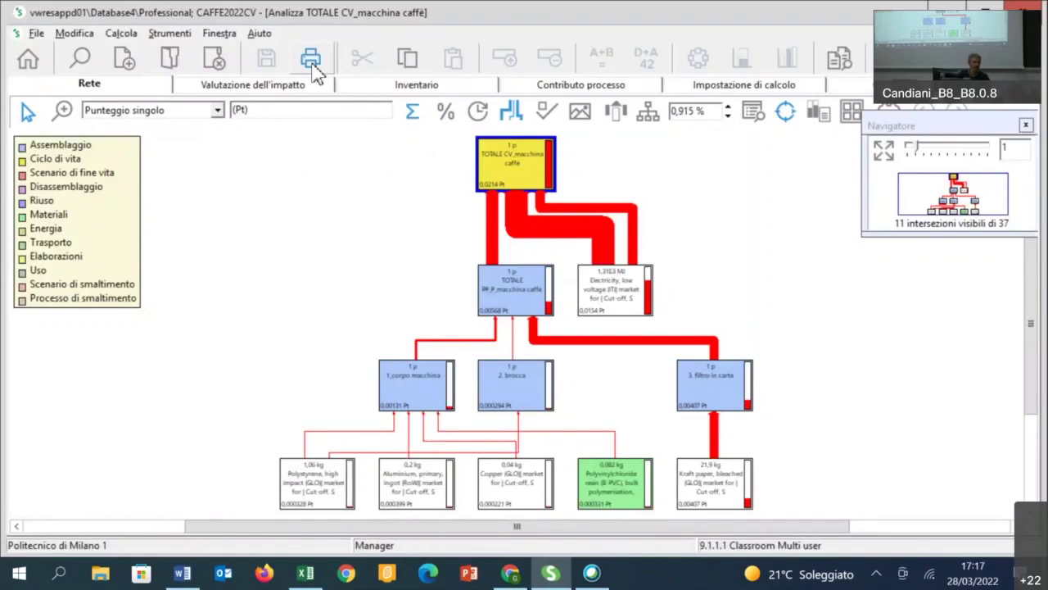
{"action": "left_click", "coordinate": [277, 88]}
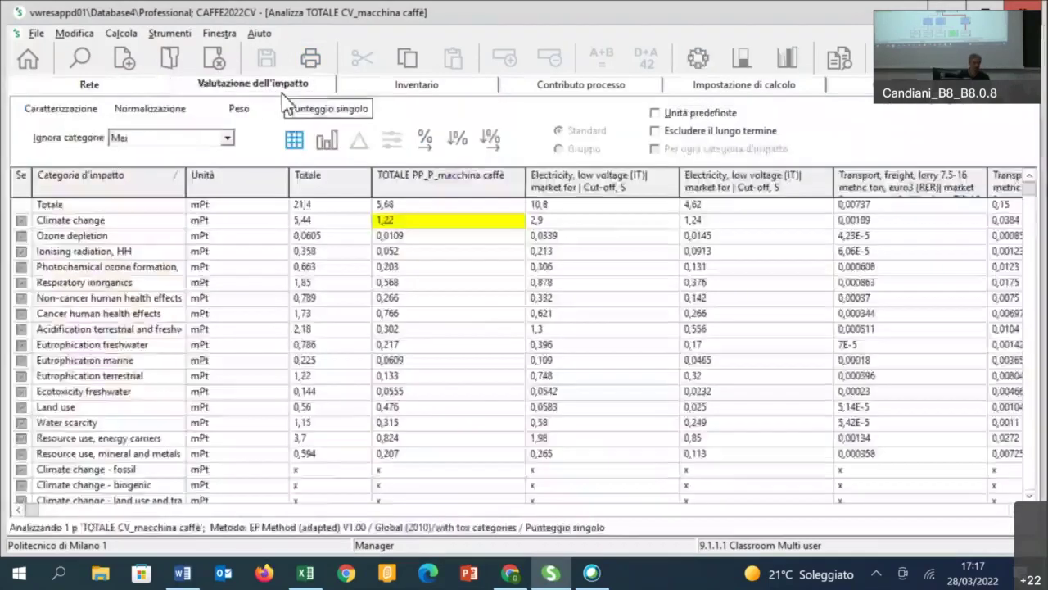